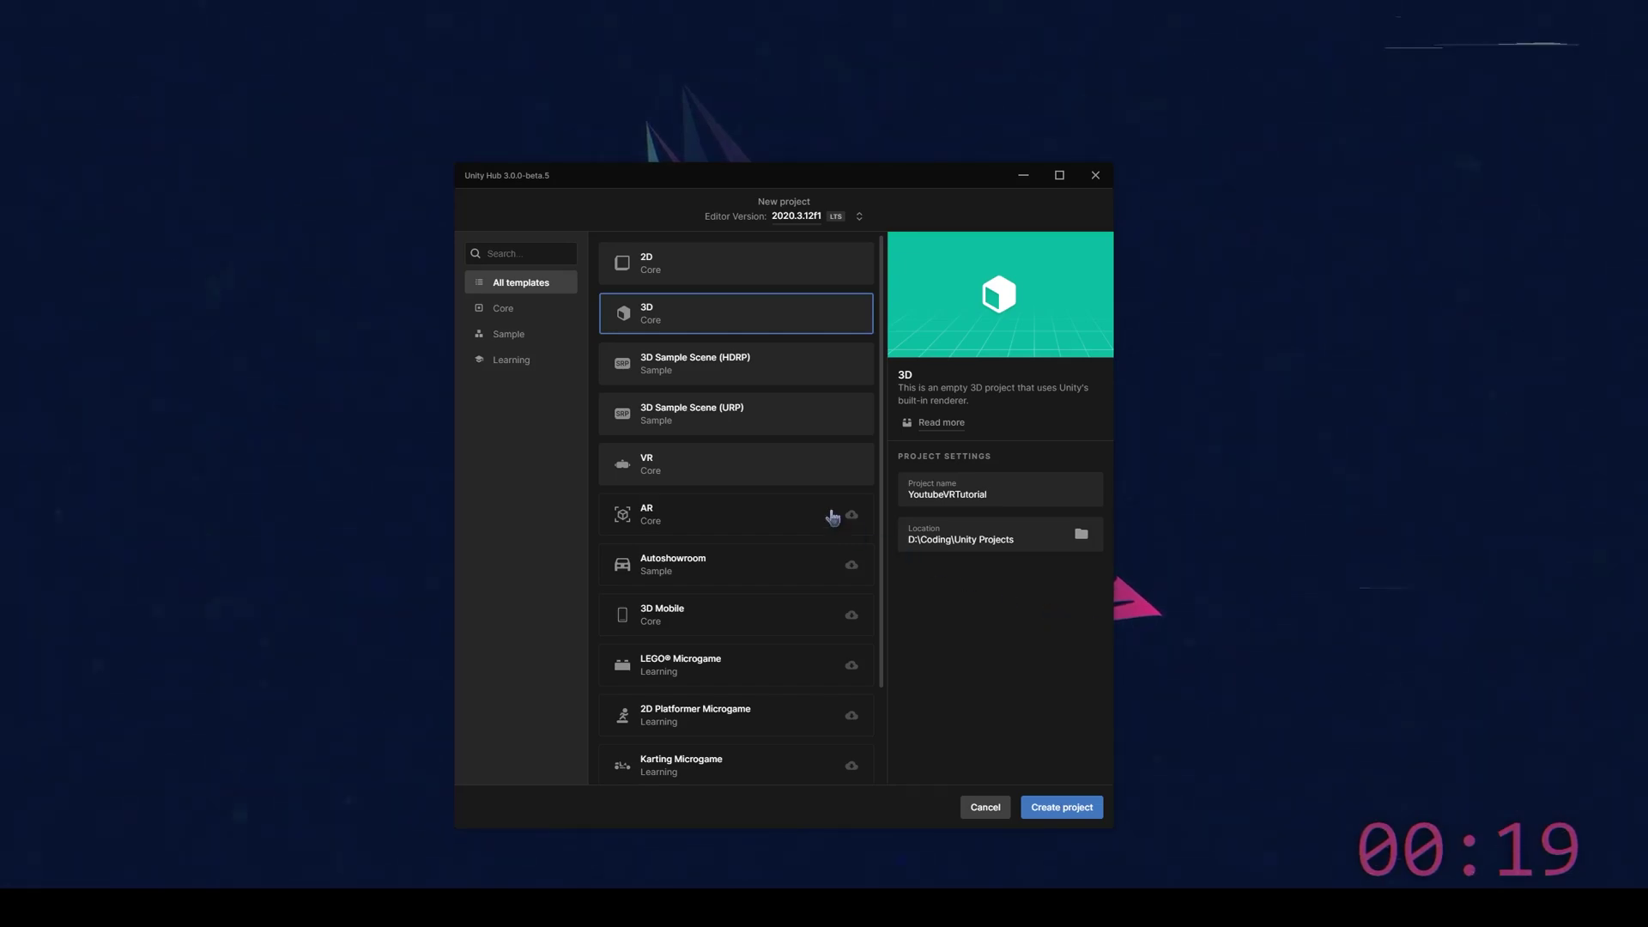
# Create the YoutubeVRTutorial project from the VR template and move its welcome message aside
pyautogui.click(733, 478)
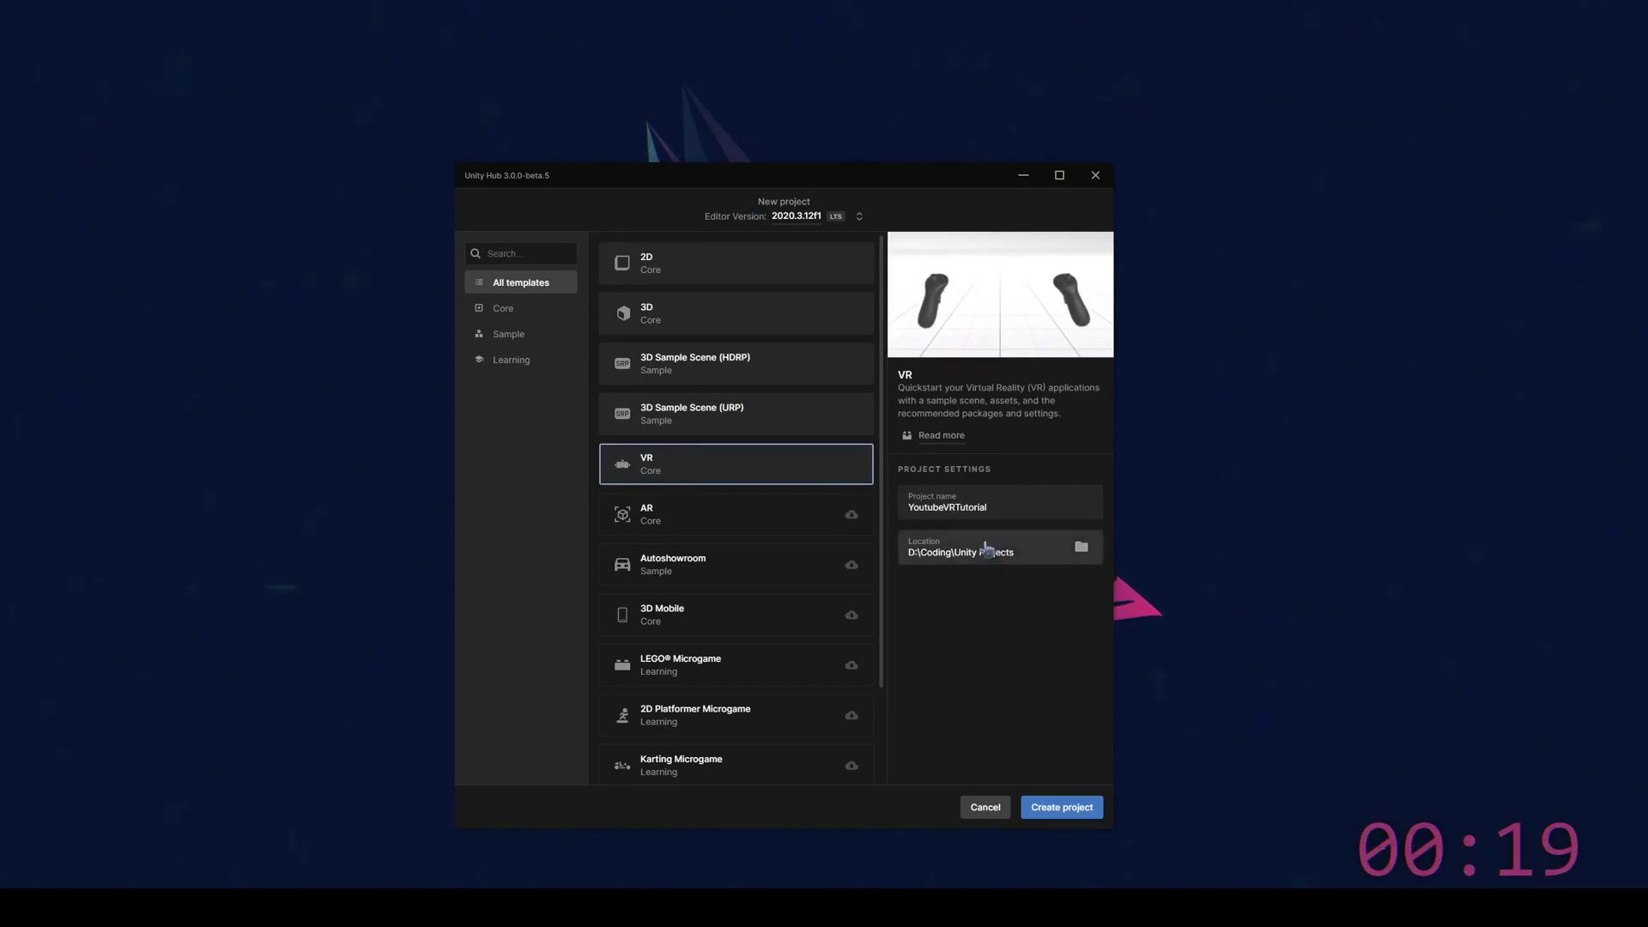
pyautogui.click(1061, 807)
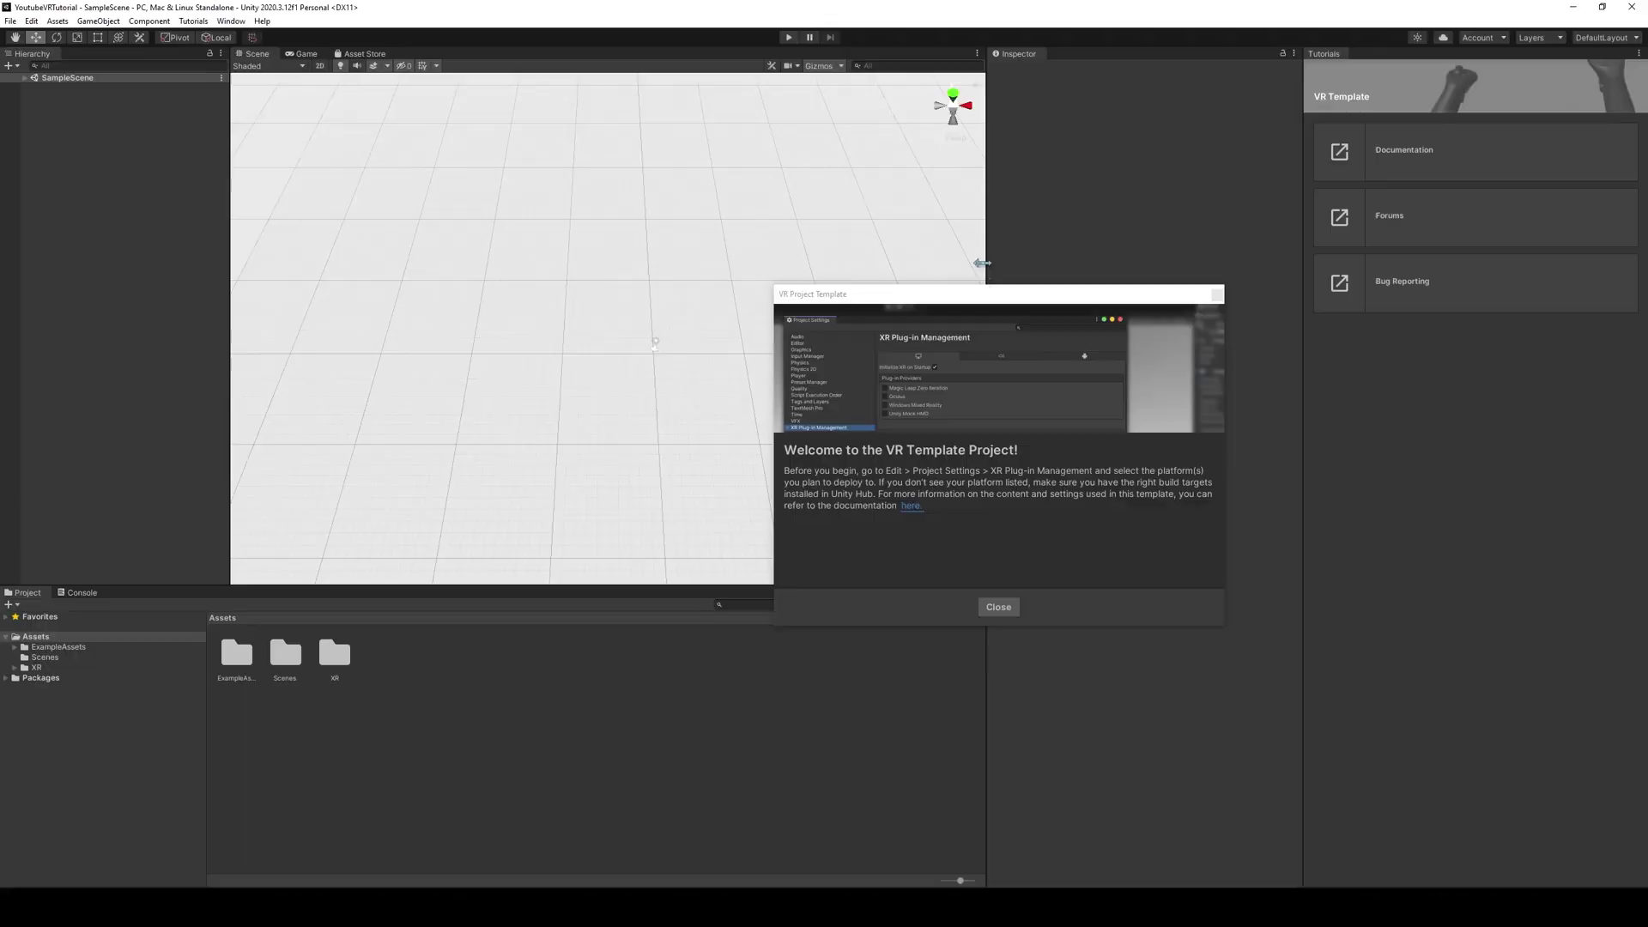
pyautogui.moveTo(953, 294); pyautogui.dragTo(706, 254)
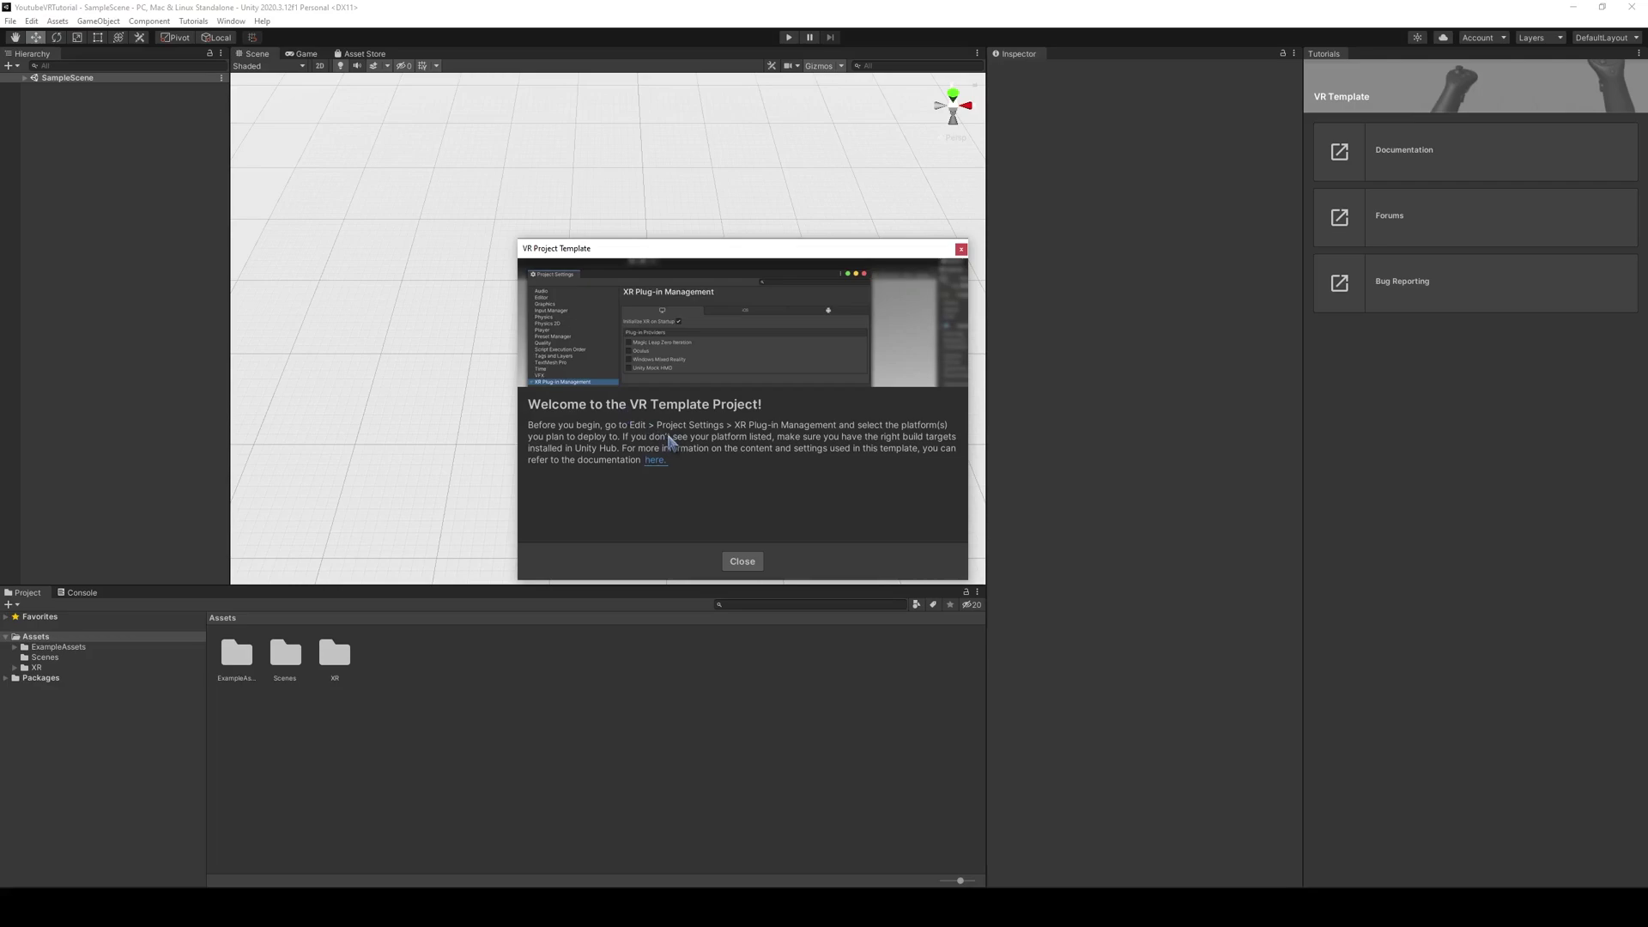
# Dismiss the VR template welcome message and tick Oculus under XR Plug-in Management
pyautogui.click(742, 561)
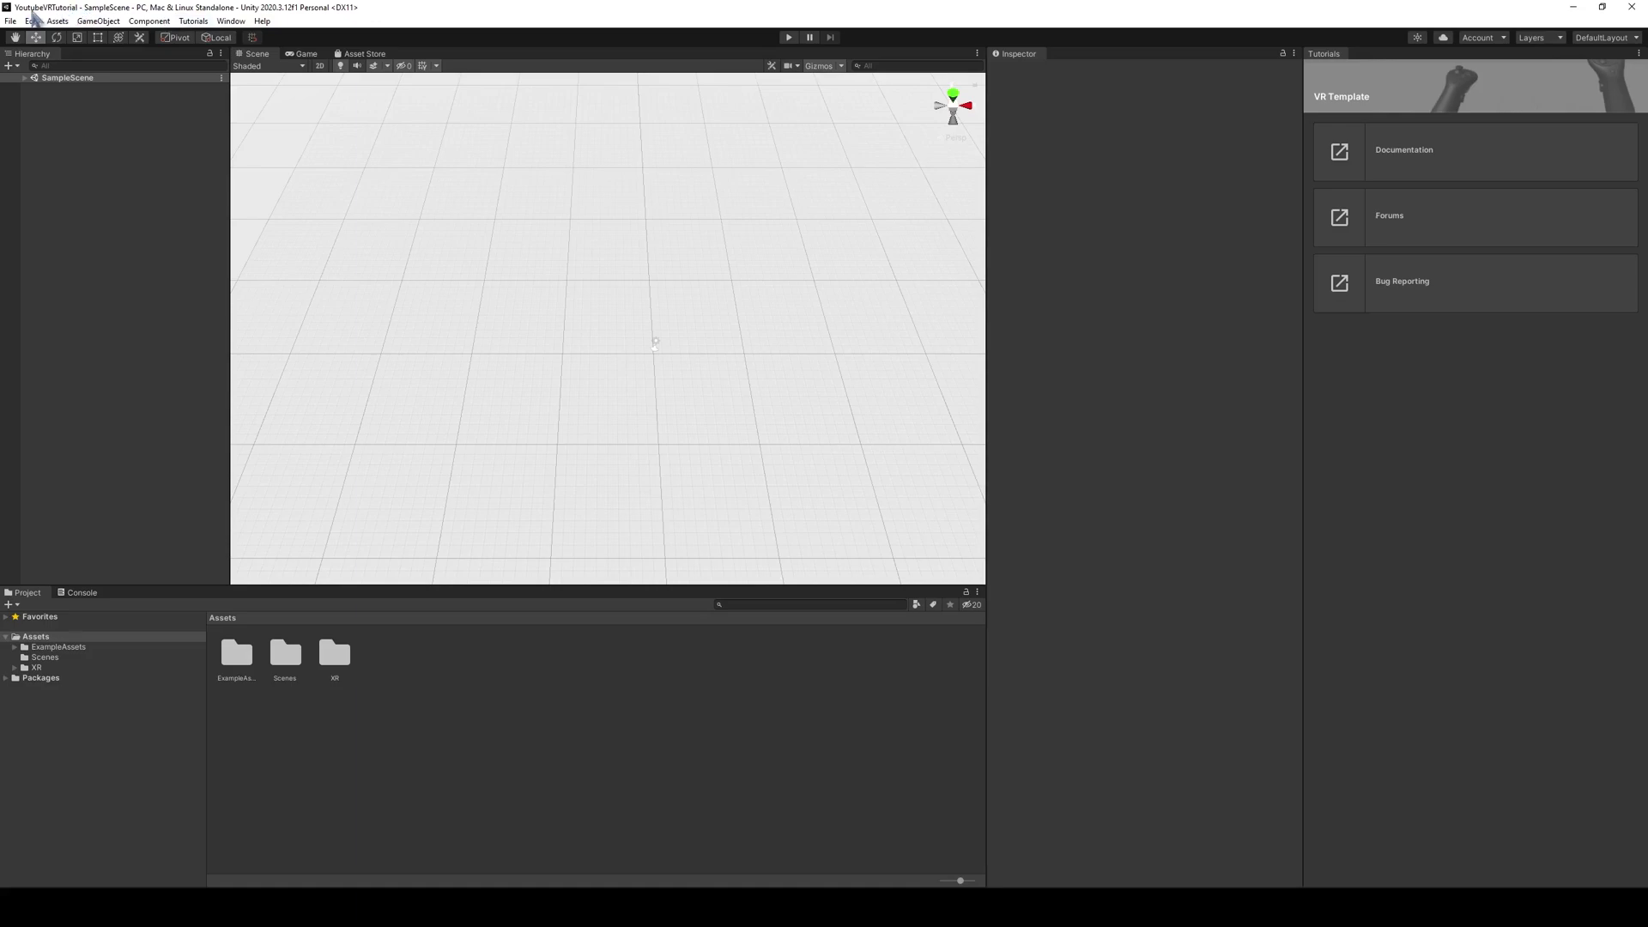
pyautogui.click(32, 21)
pyautogui.click(99, 402)
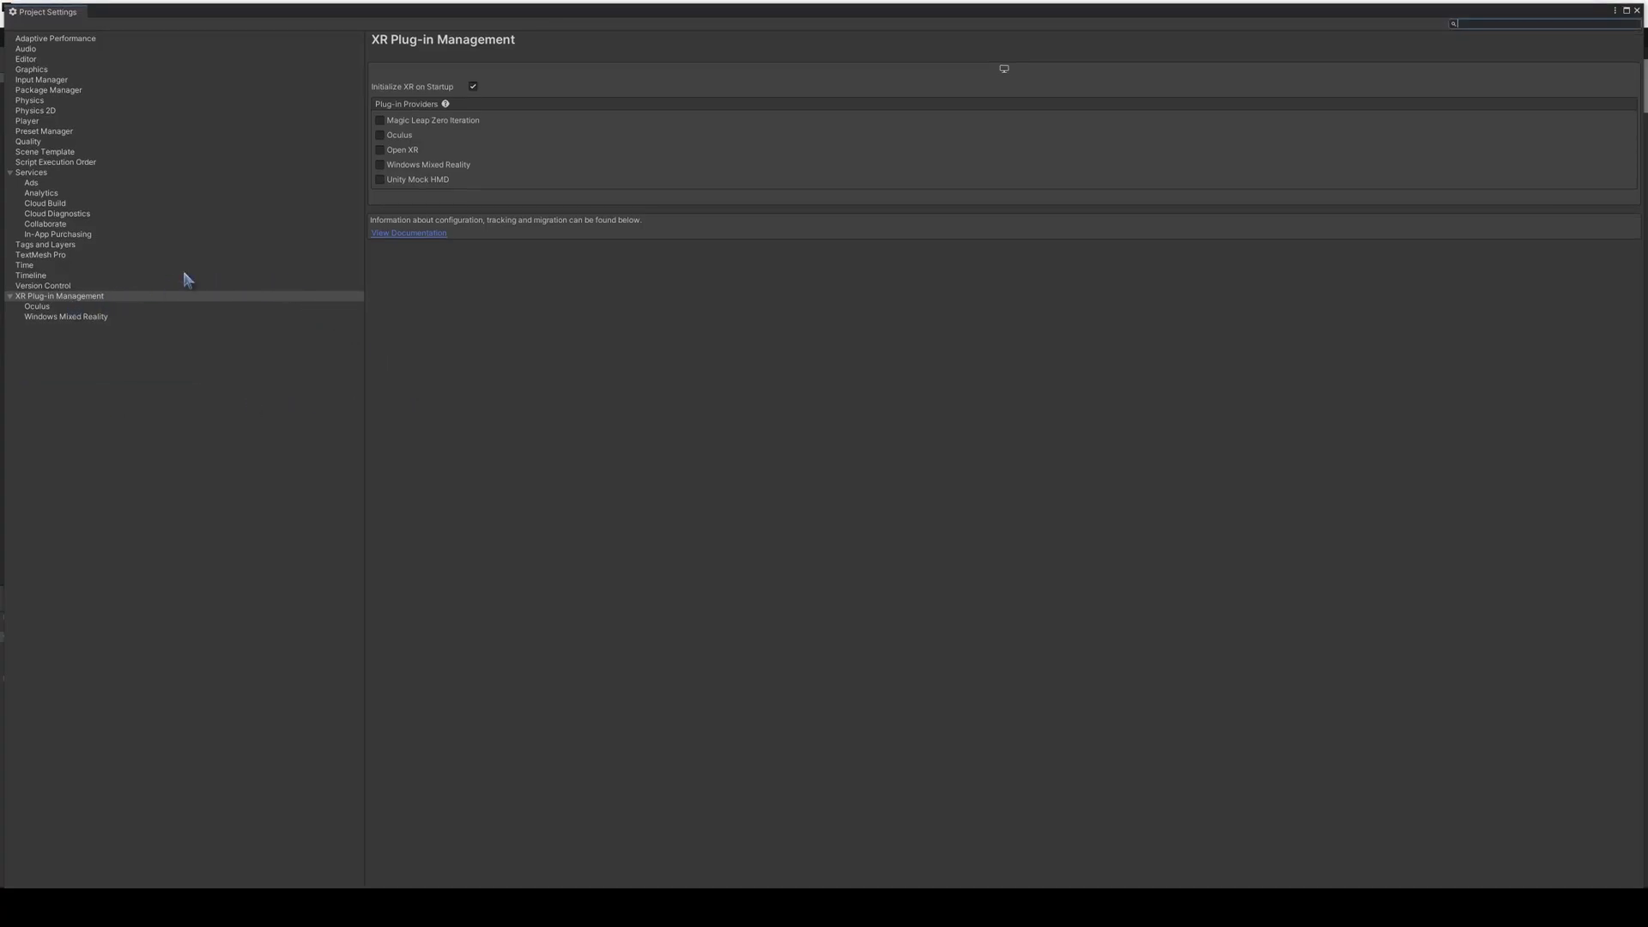
pyautogui.click(381, 135)
# Close Project Settings, expand SampleScene in the Hierarchy, and bring the grid into view
pyautogui.click(1637, 12)
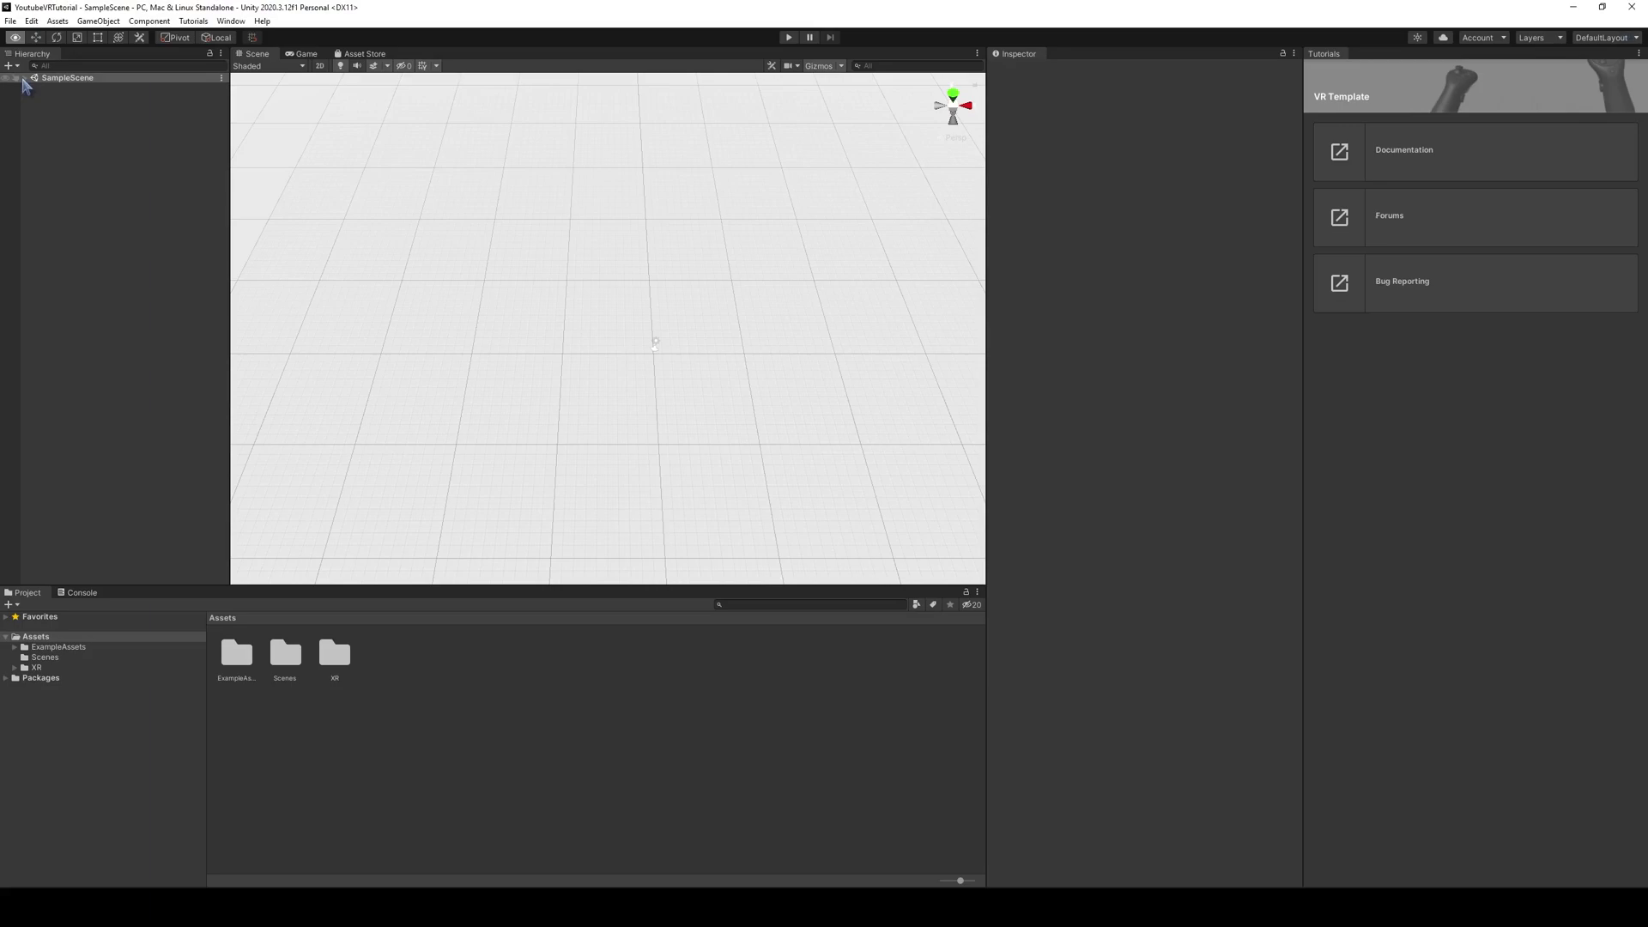
pyautogui.click(15, 78)
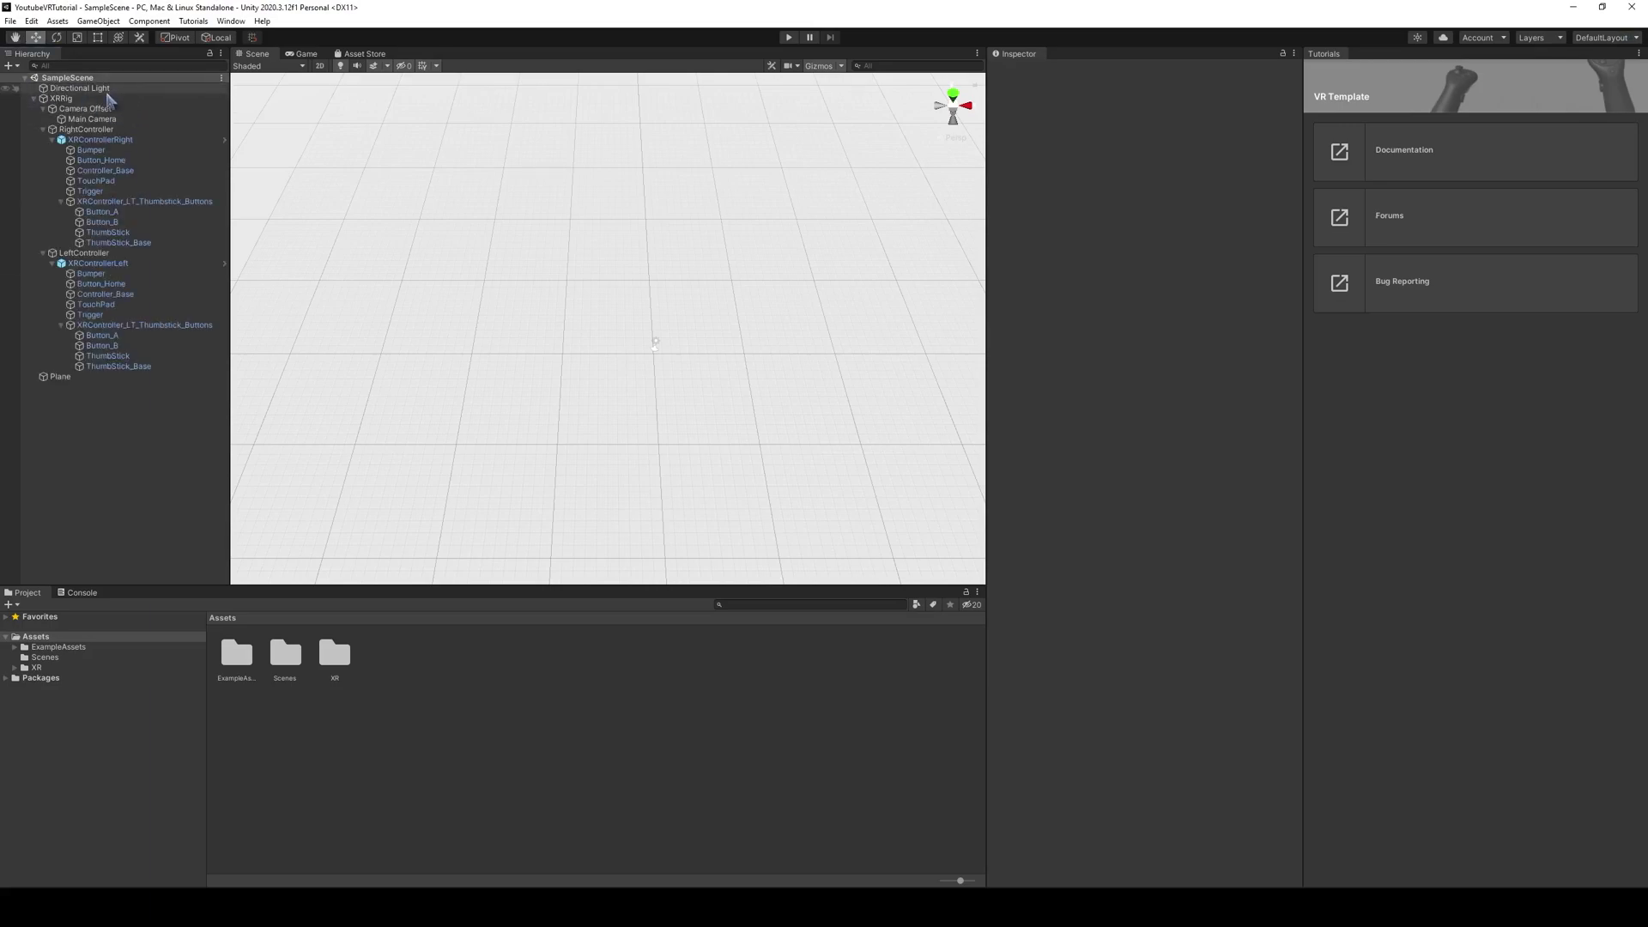
pyautogui.moveTo(564, 375); pyautogui.dragTo(434, 264, button='right')
pyautogui.press('w')
# Inspect the Plane, XRRig, Camera Offset, Main Camera and both controllers' tracking settings
pyautogui.click(60, 377)
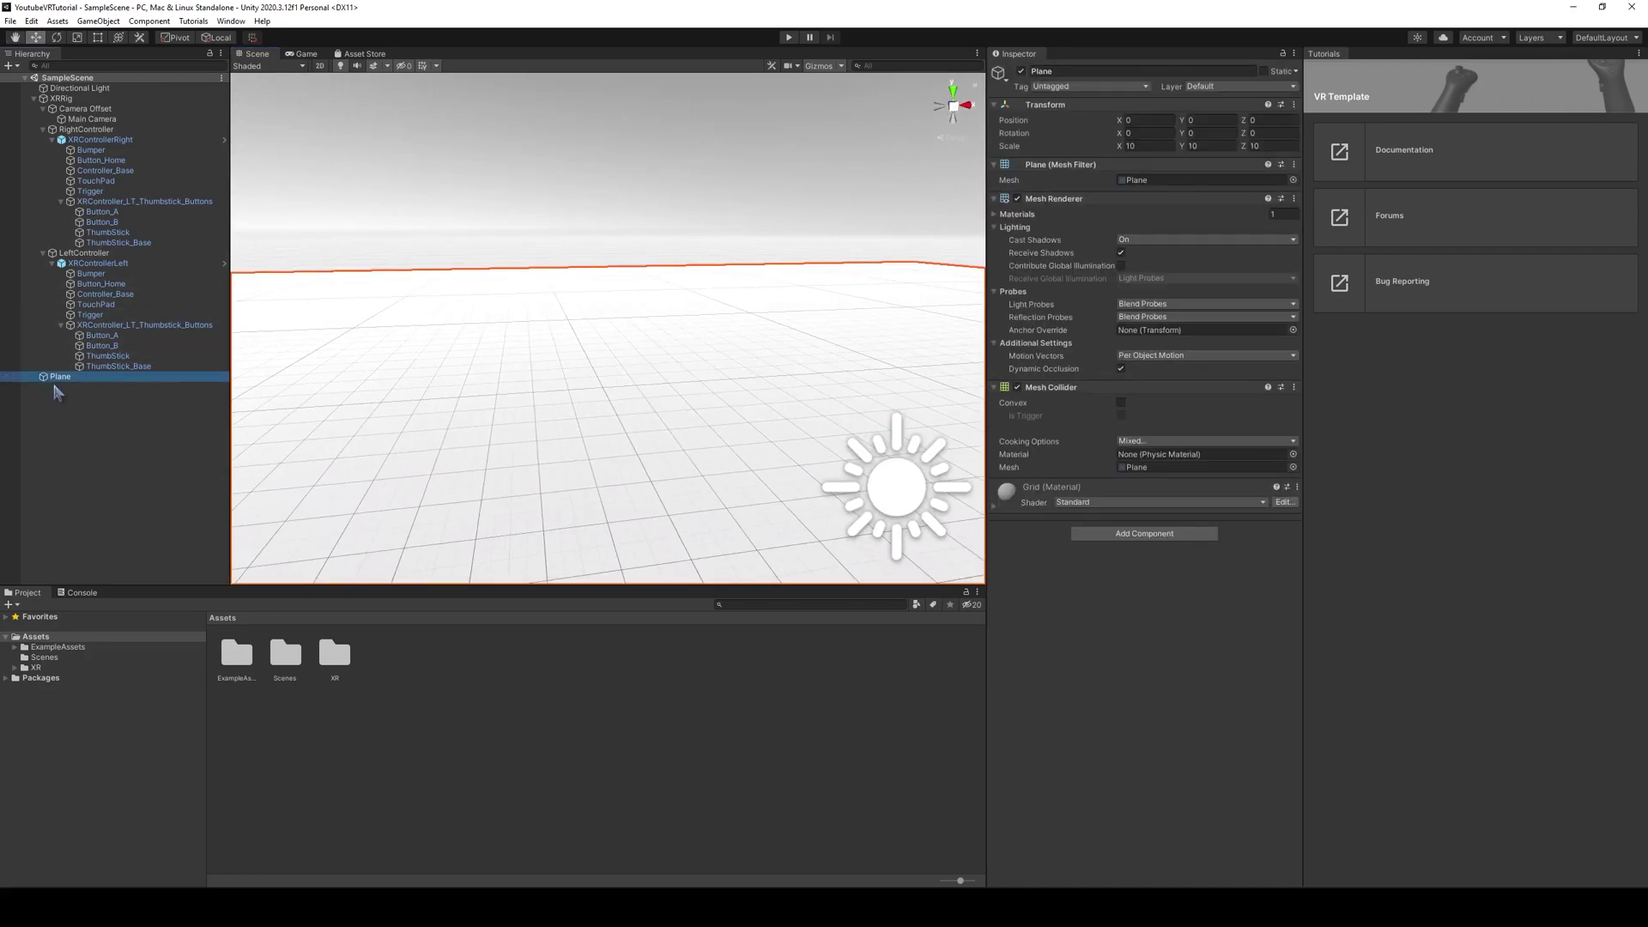
pyautogui.click(93, 99)
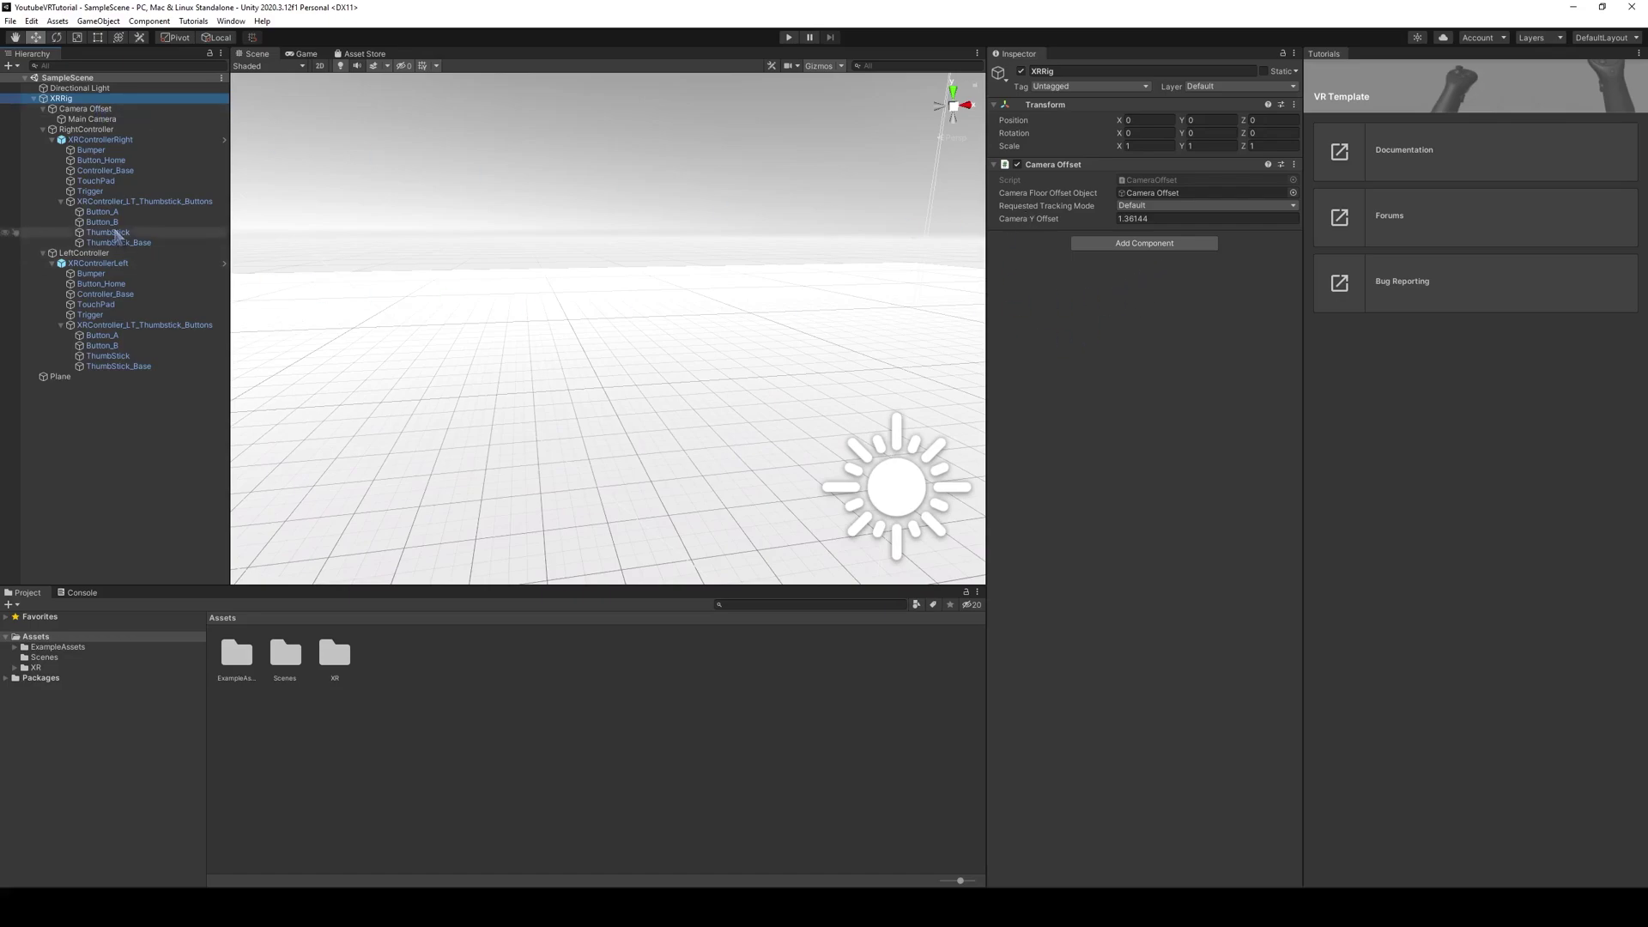
pyautogui.click(101, 111)
pyautogui.click(103, 118)
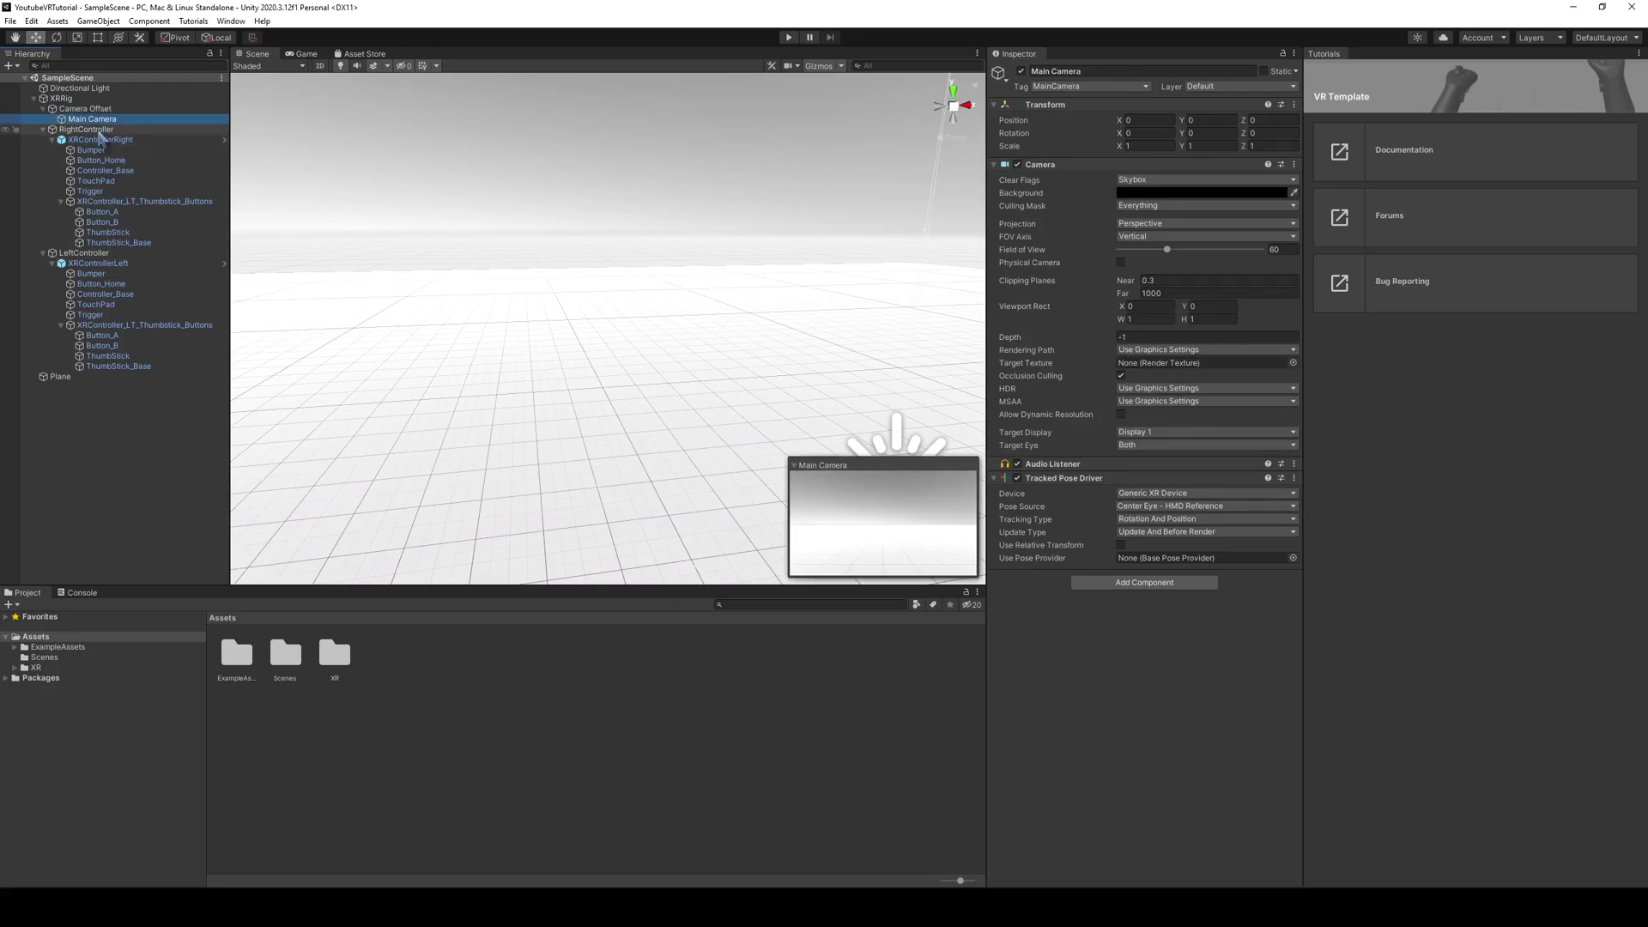
pyautogui.click(102, 129)
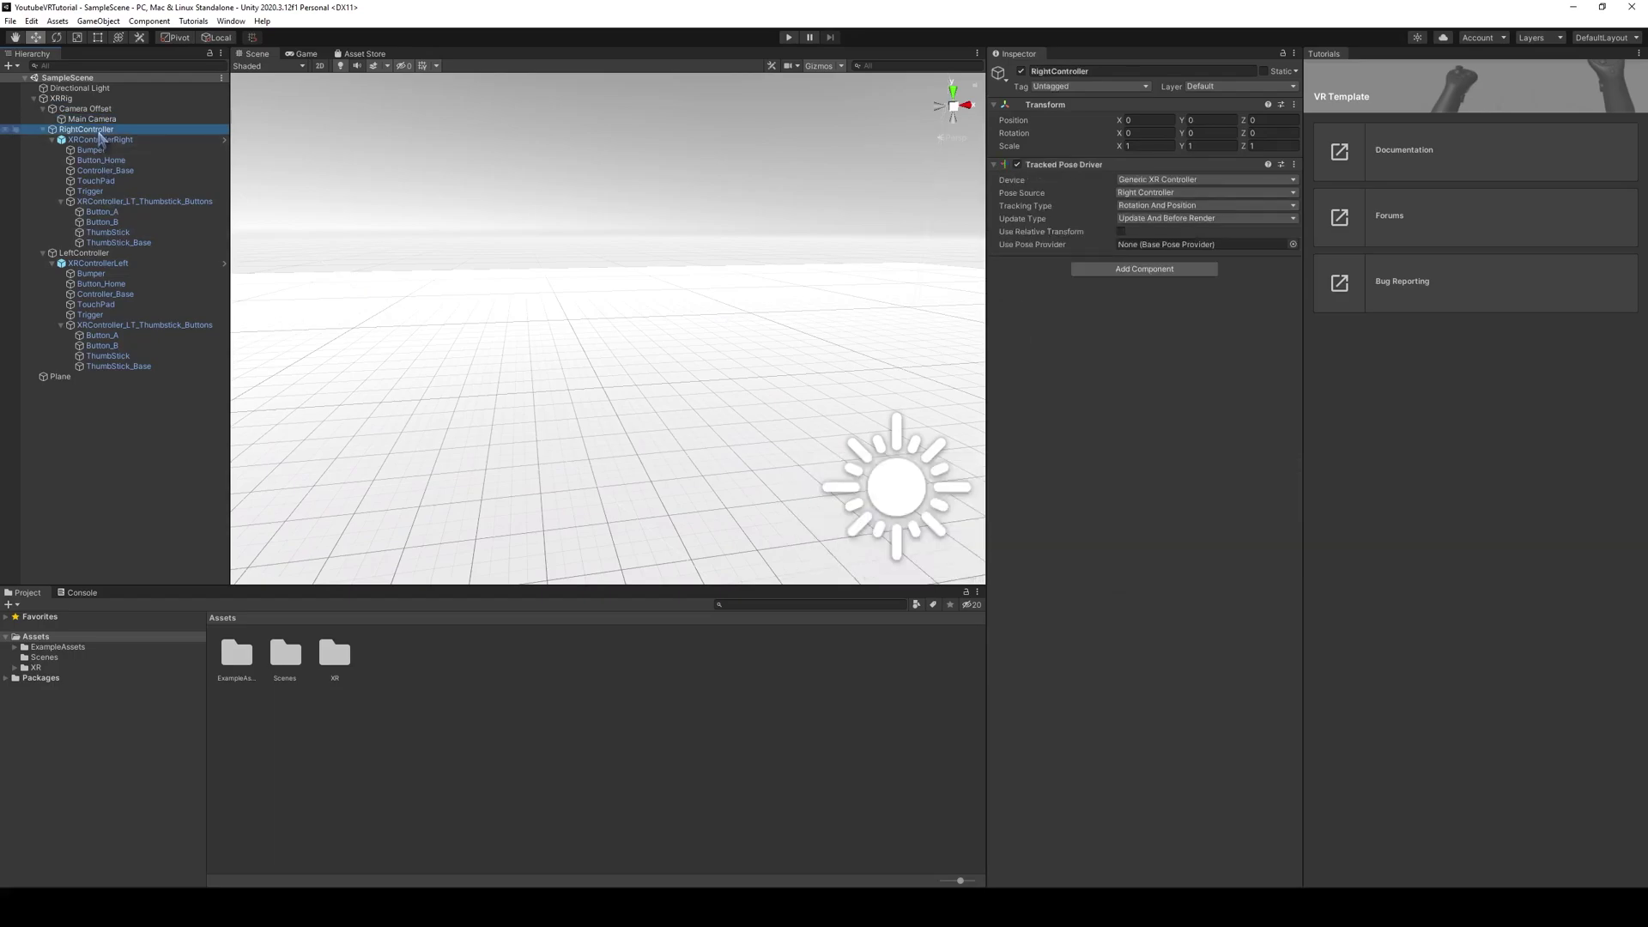
pyautogui.click(93, 255)
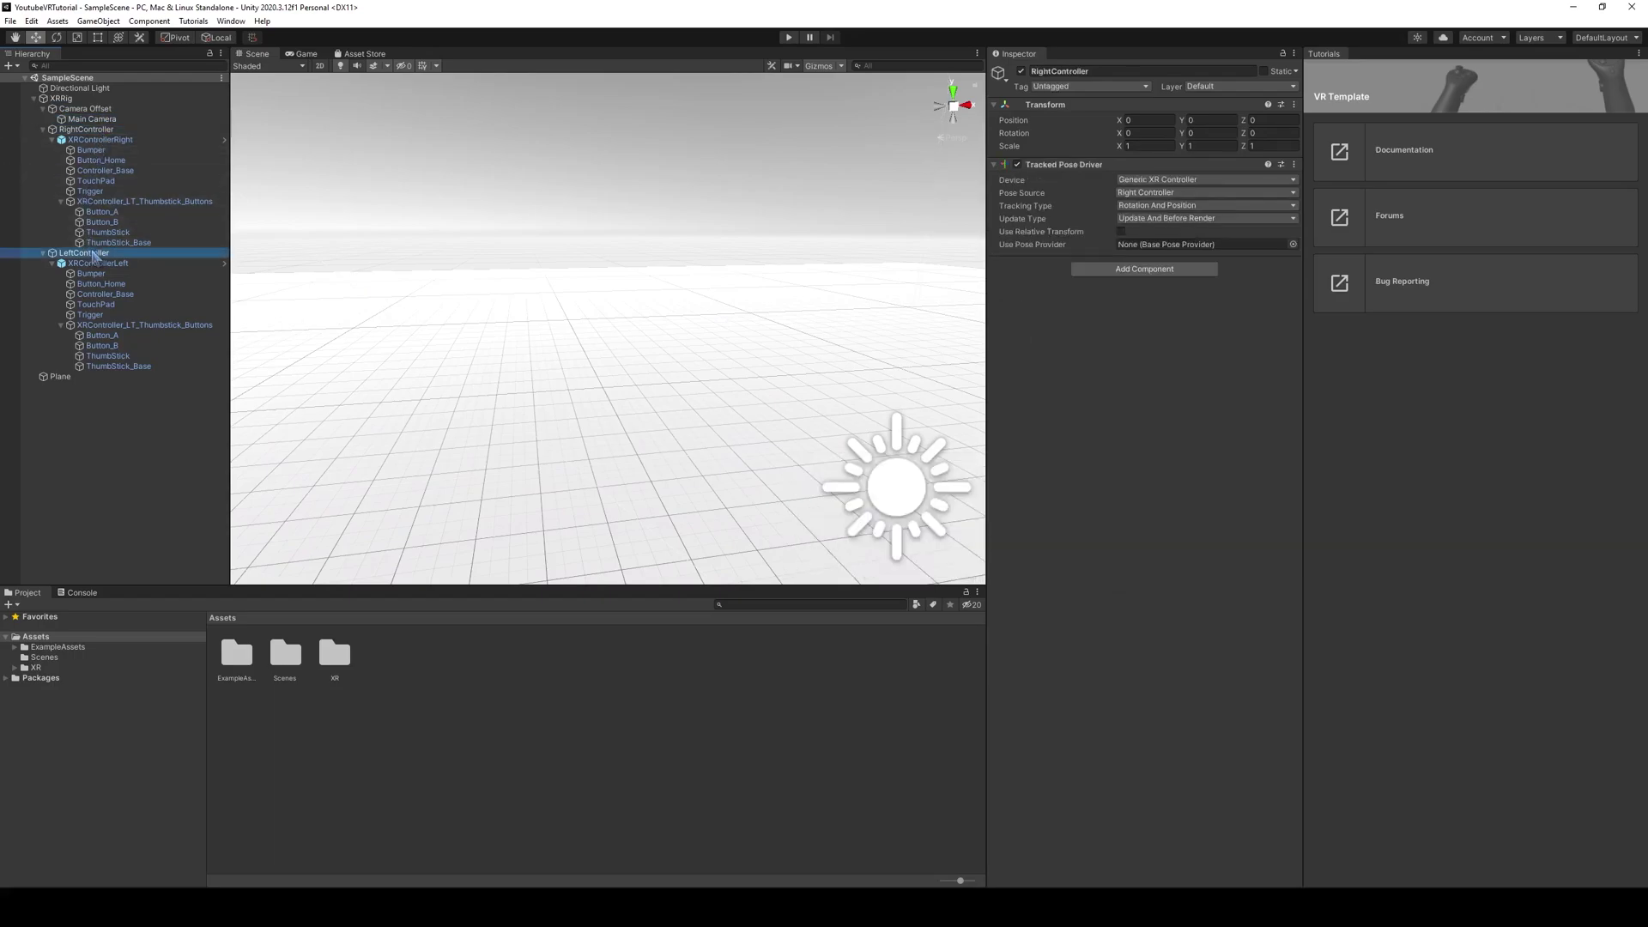
# Review the right controller model's Bumper, TouchPad, Trigger, thumbstick group, Button_A and Button_B parts
pyautogui.click(103, 140)
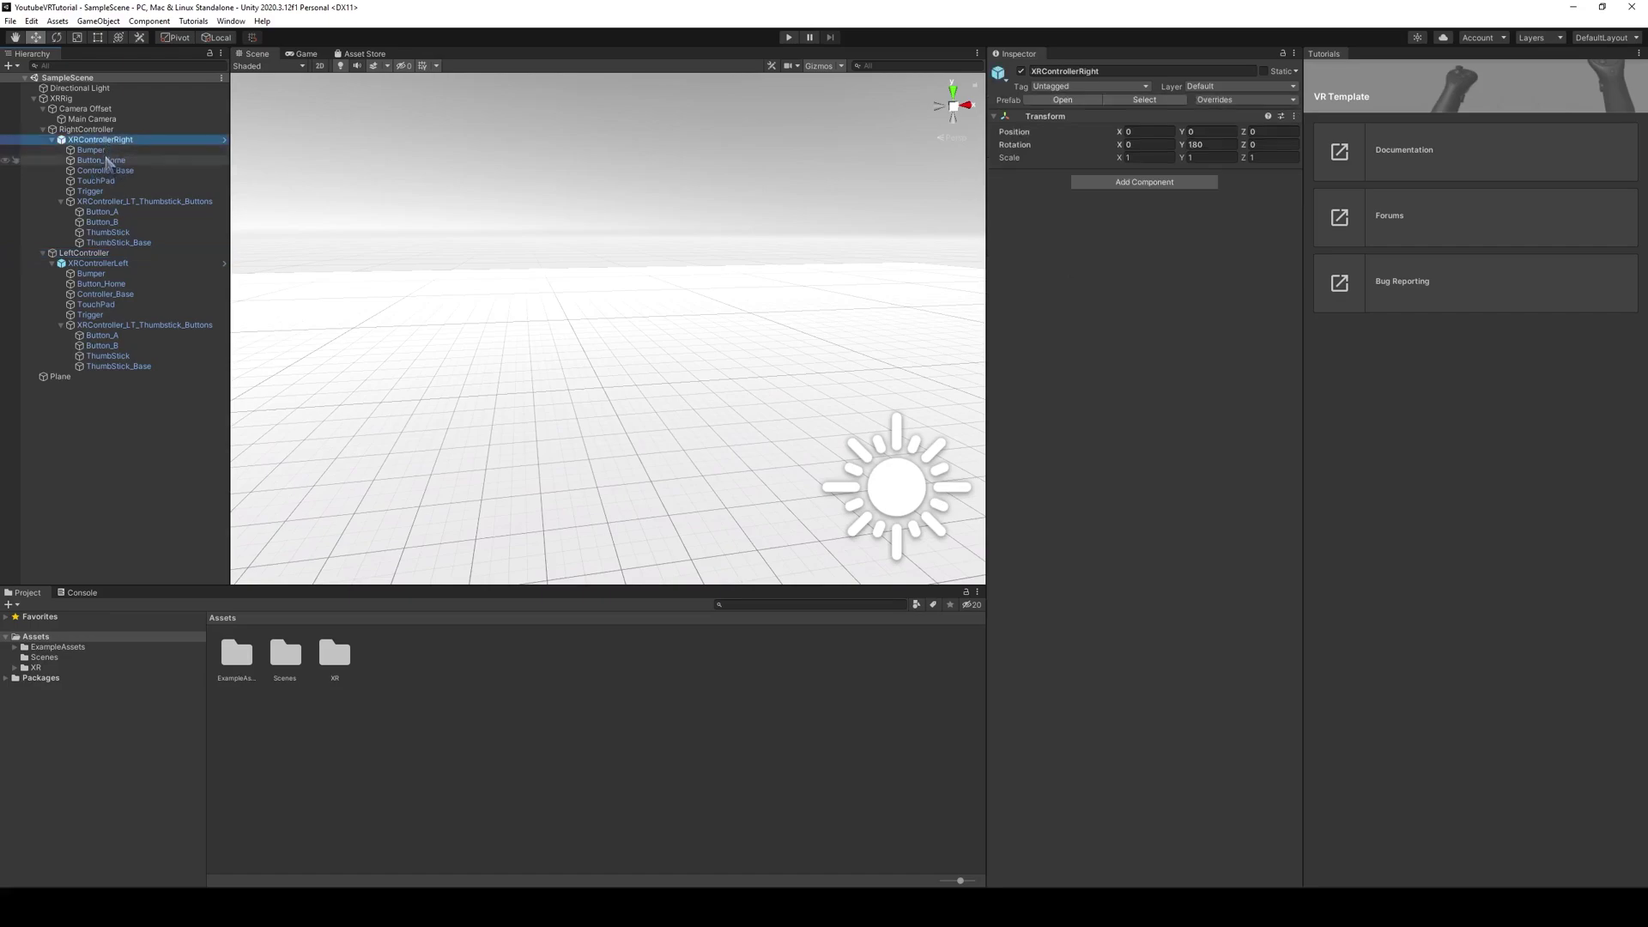
pyautogui.click(101, 150)
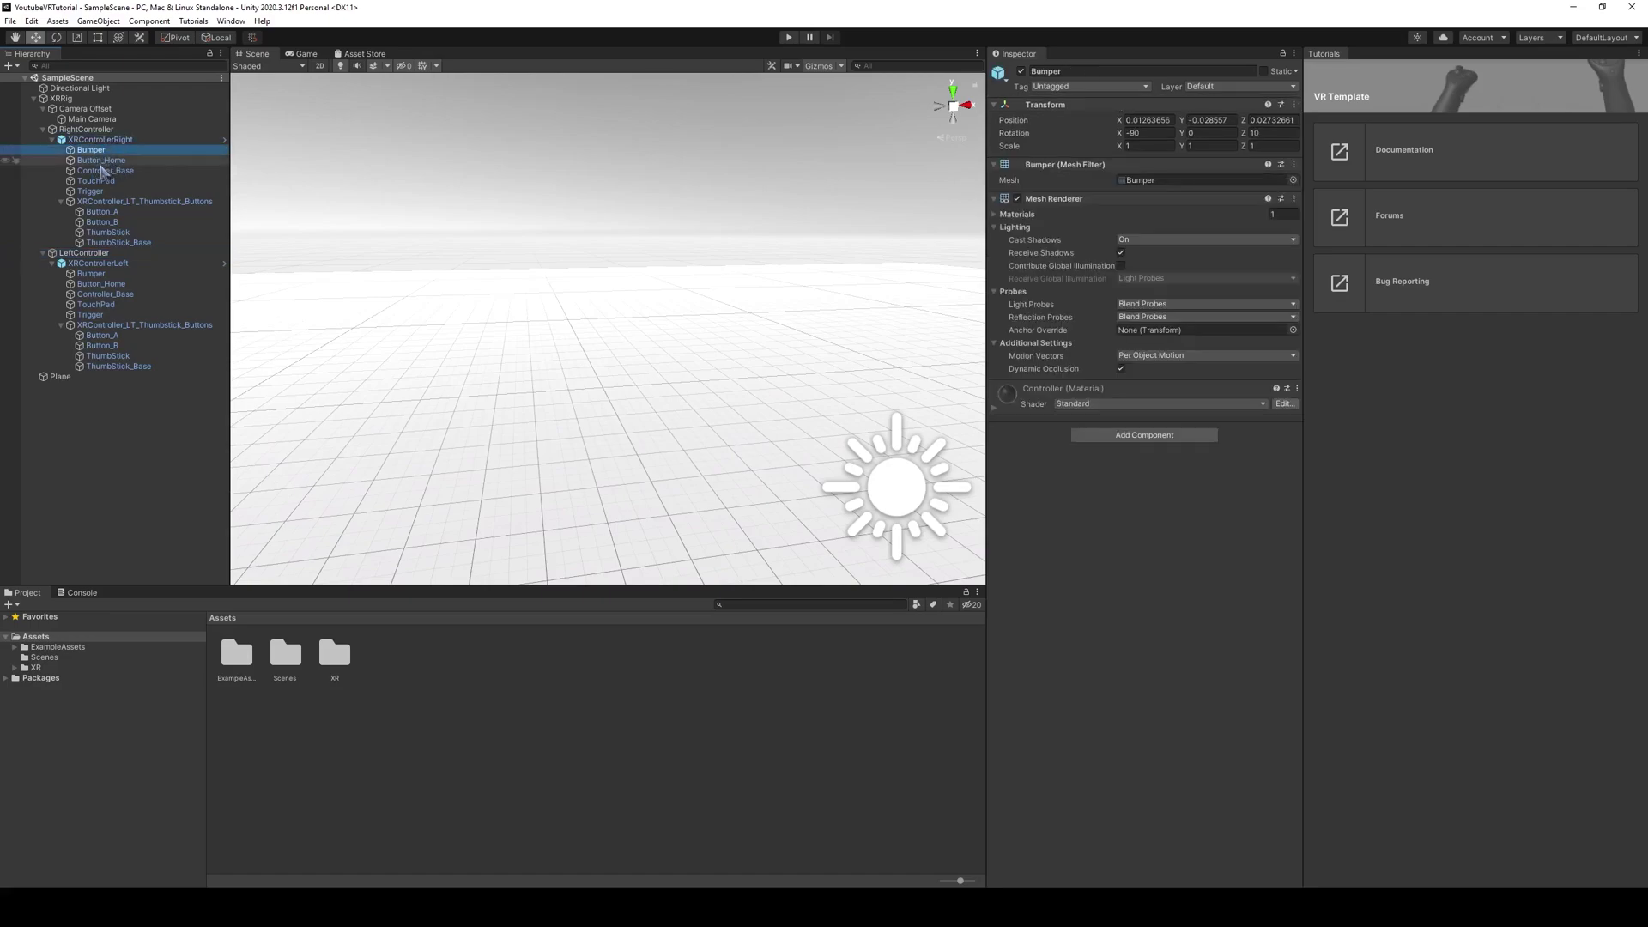
pyautogui.click(94, 181)
pyautogui.click(94, 191)
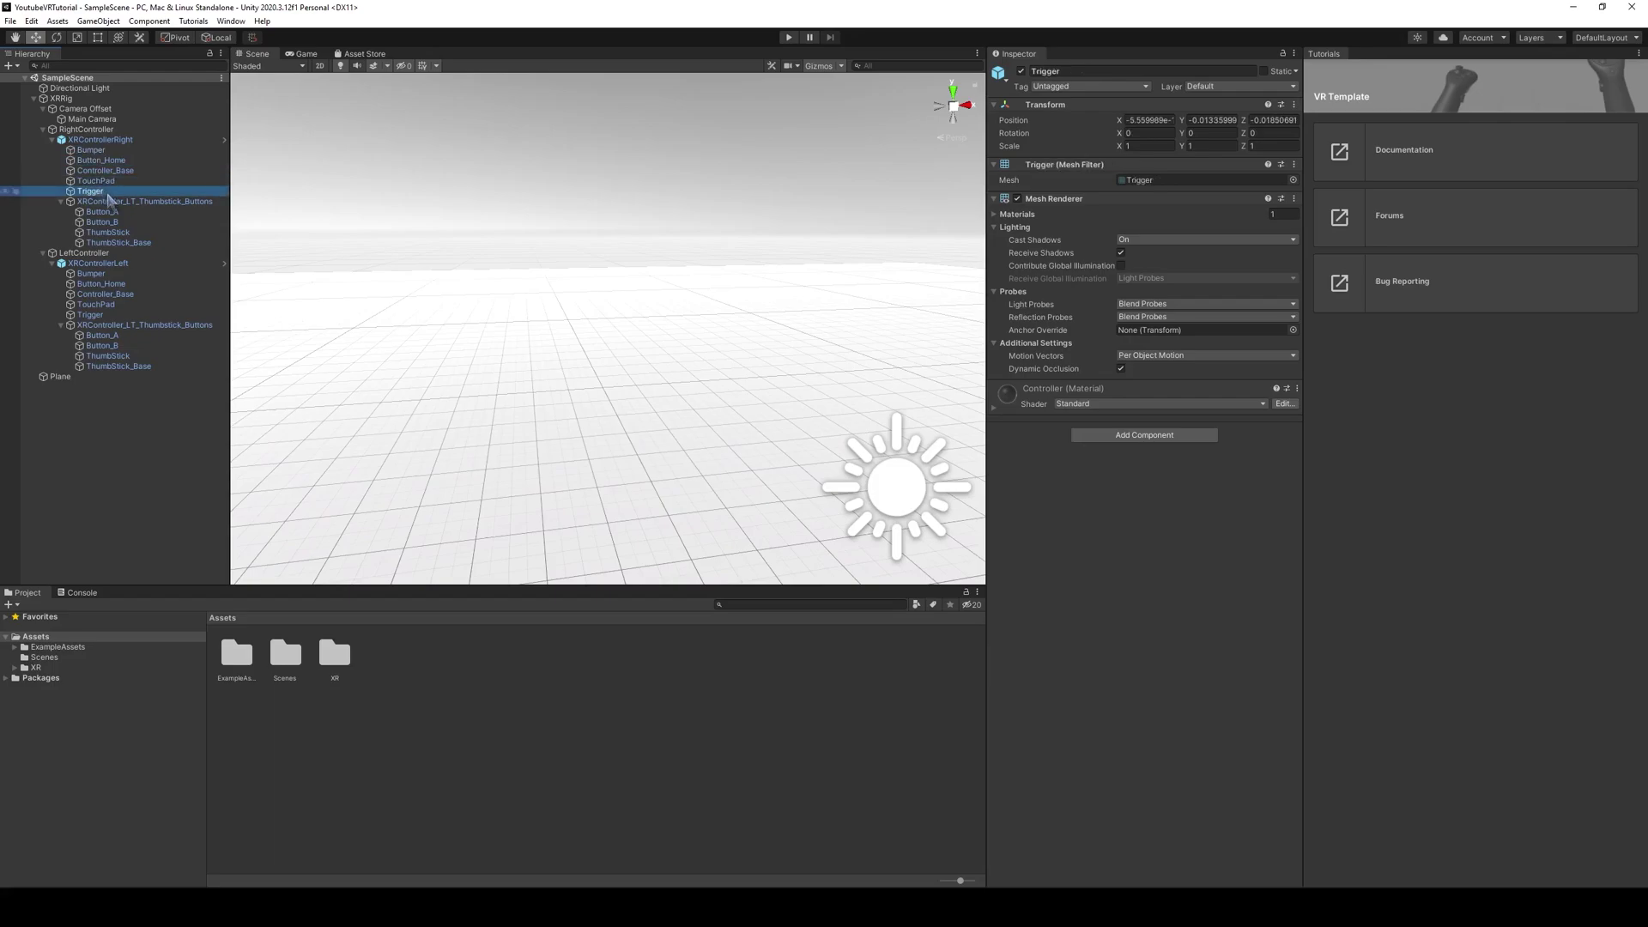
pyautogui.click(108, 202)
pyautogui.click(107, 211)
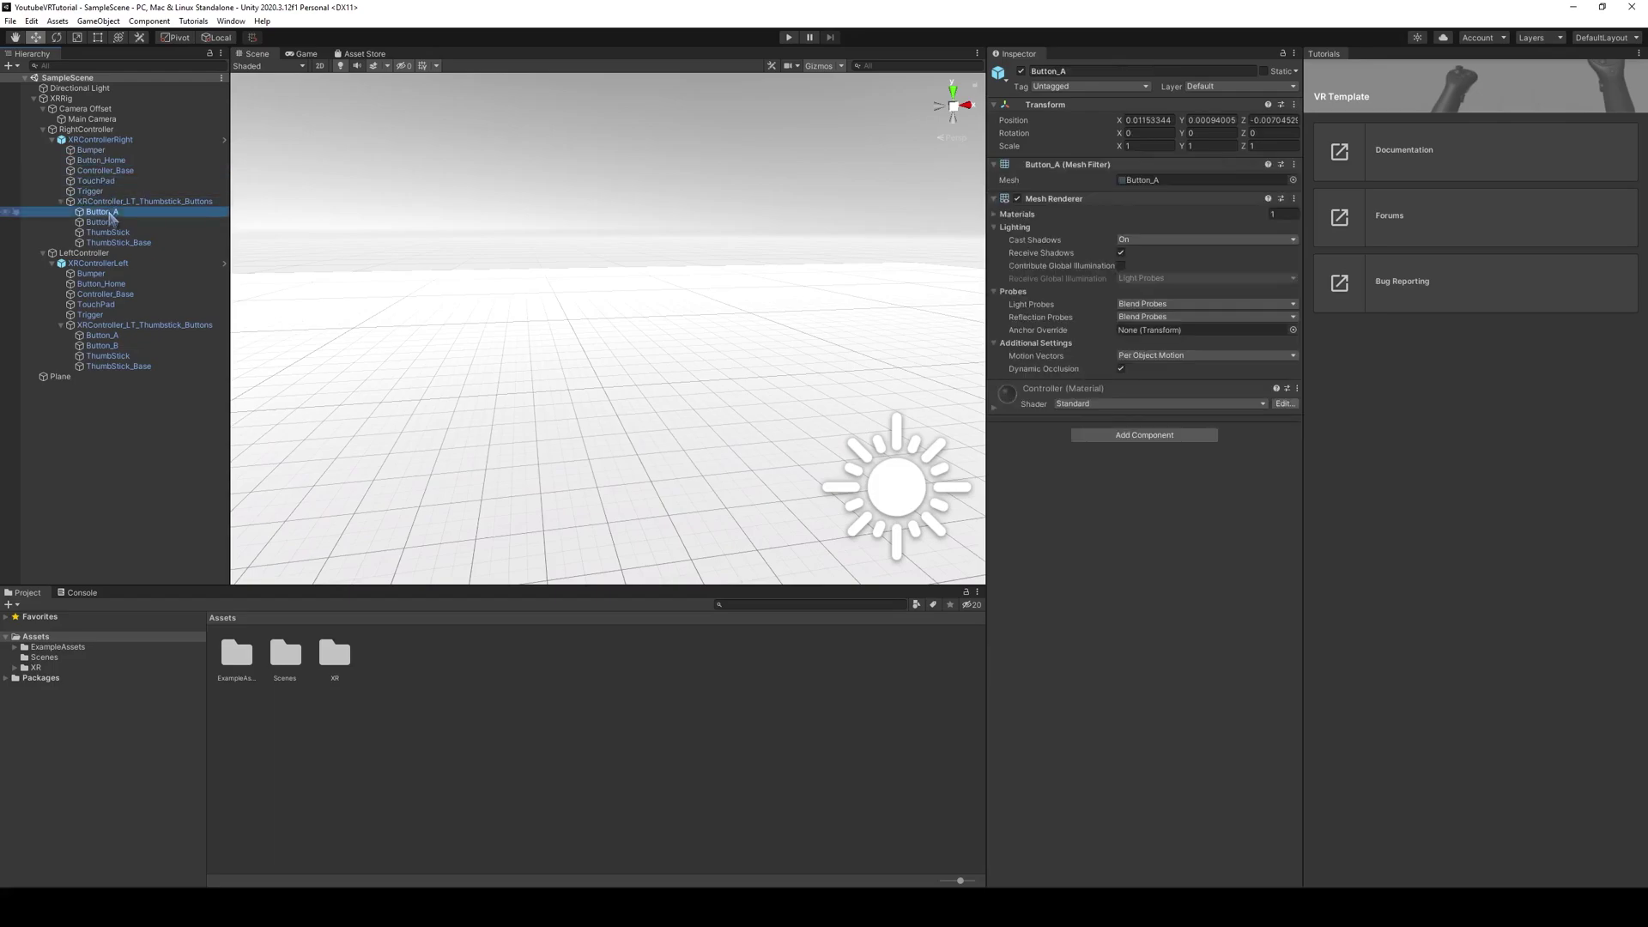
pyautogui.click(110, 222)
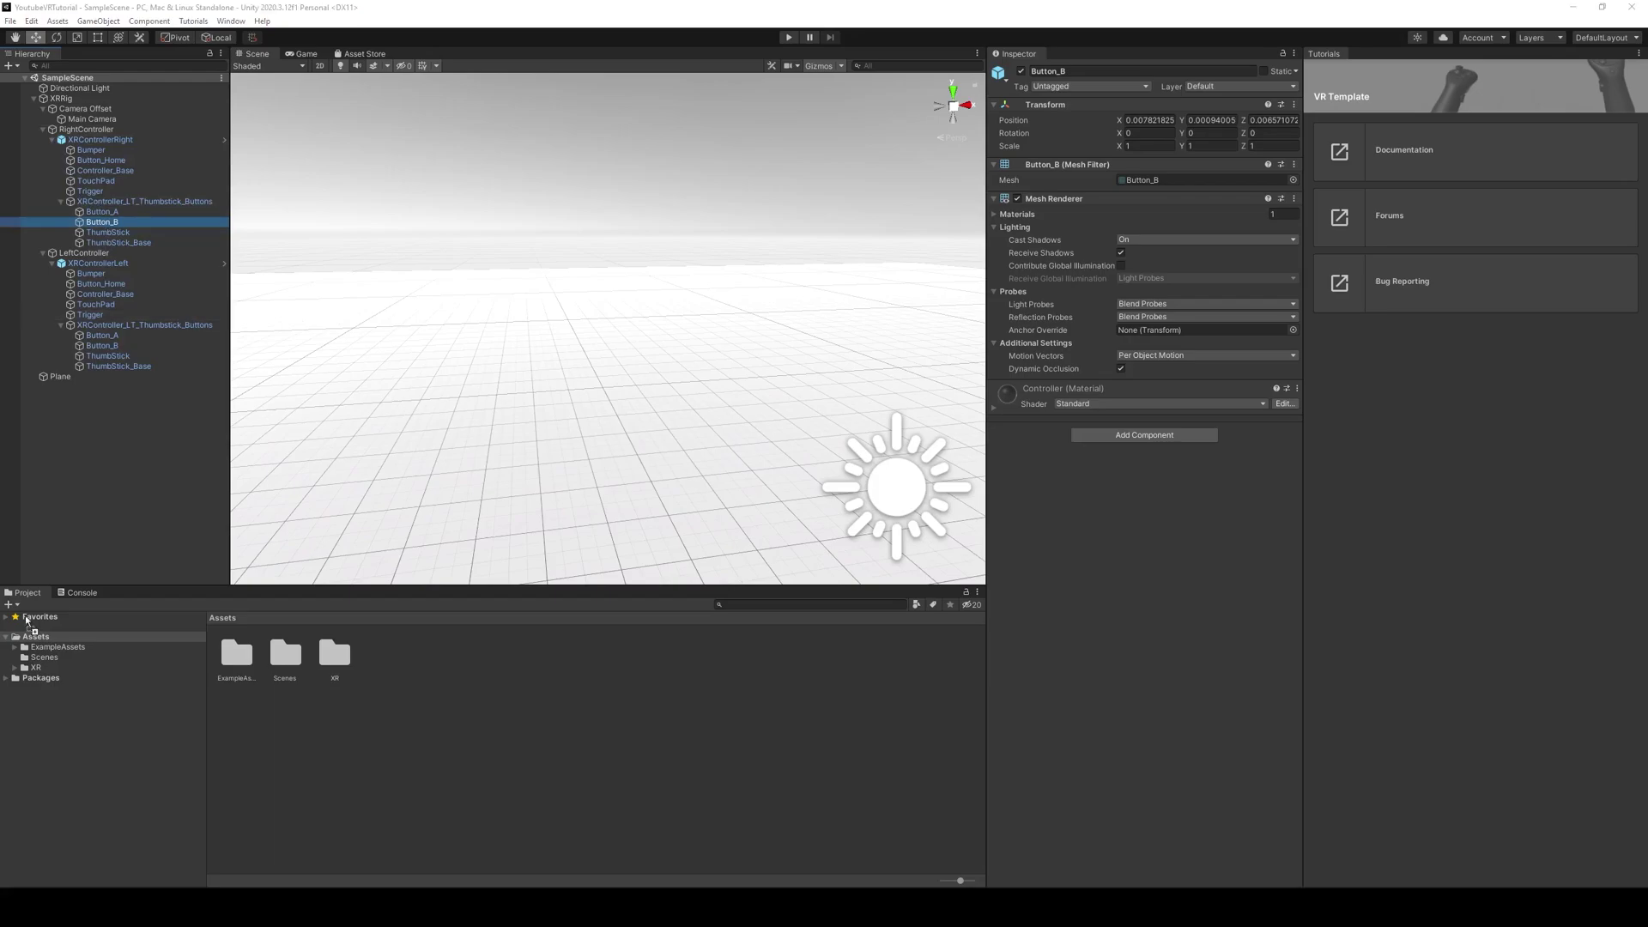
# Import the Charizard folder into Assets and place the Charizard model in the scene
pyautogui.moveTo(102, 221); pyautogui.dragTo(386, 707)
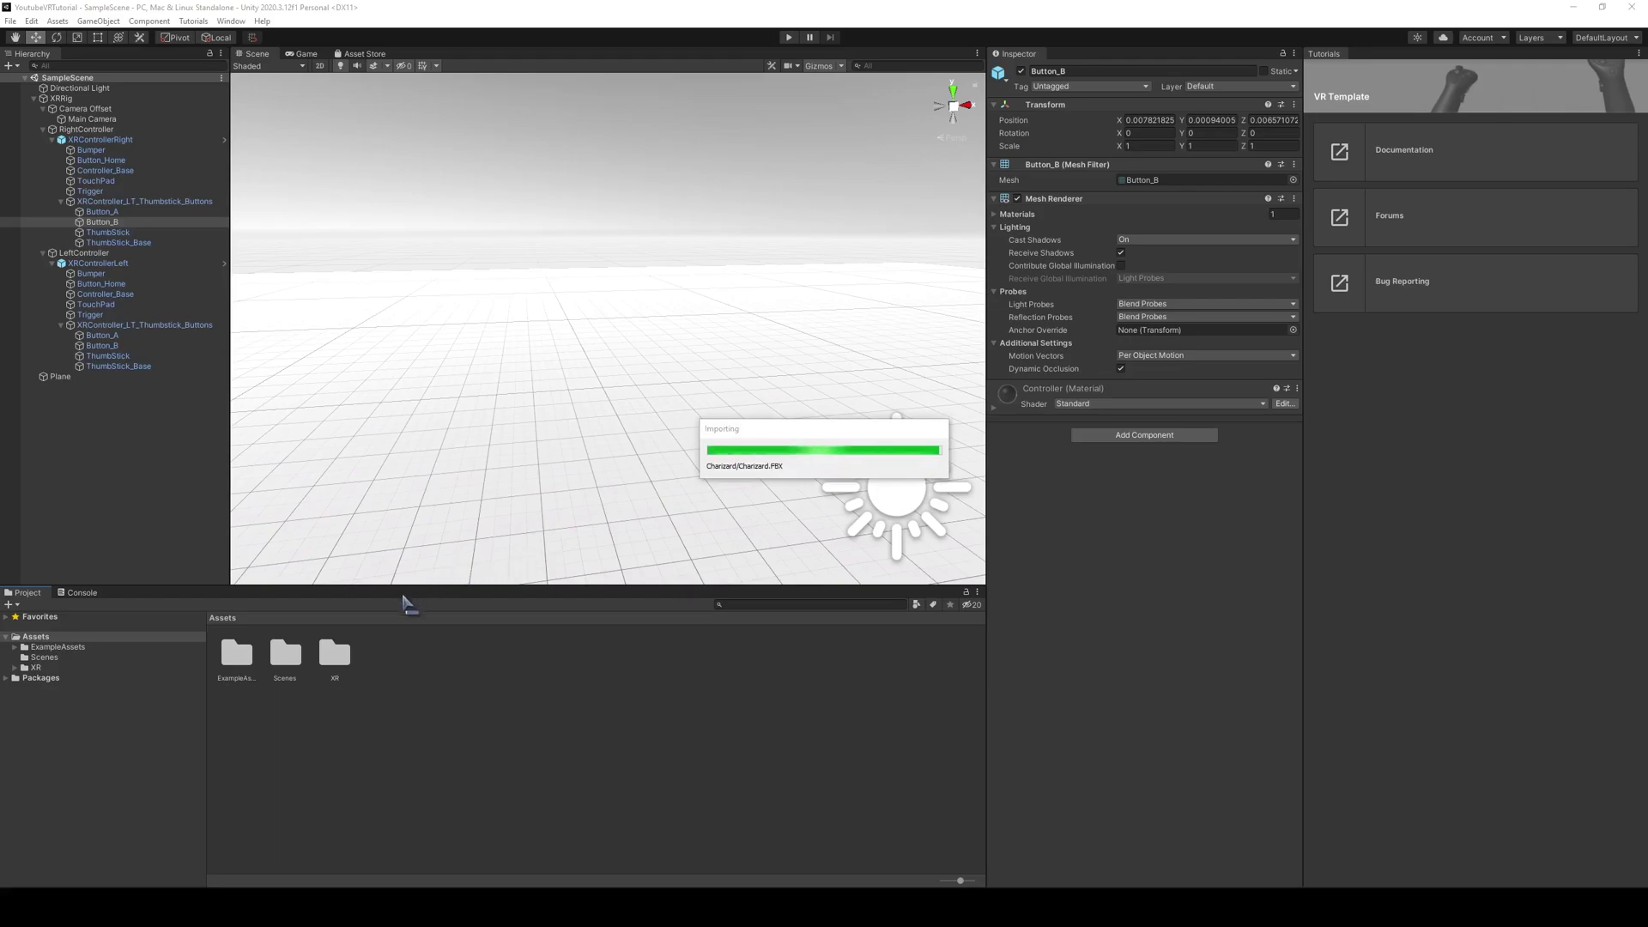
pyautogui.doubleClick(239, 663)
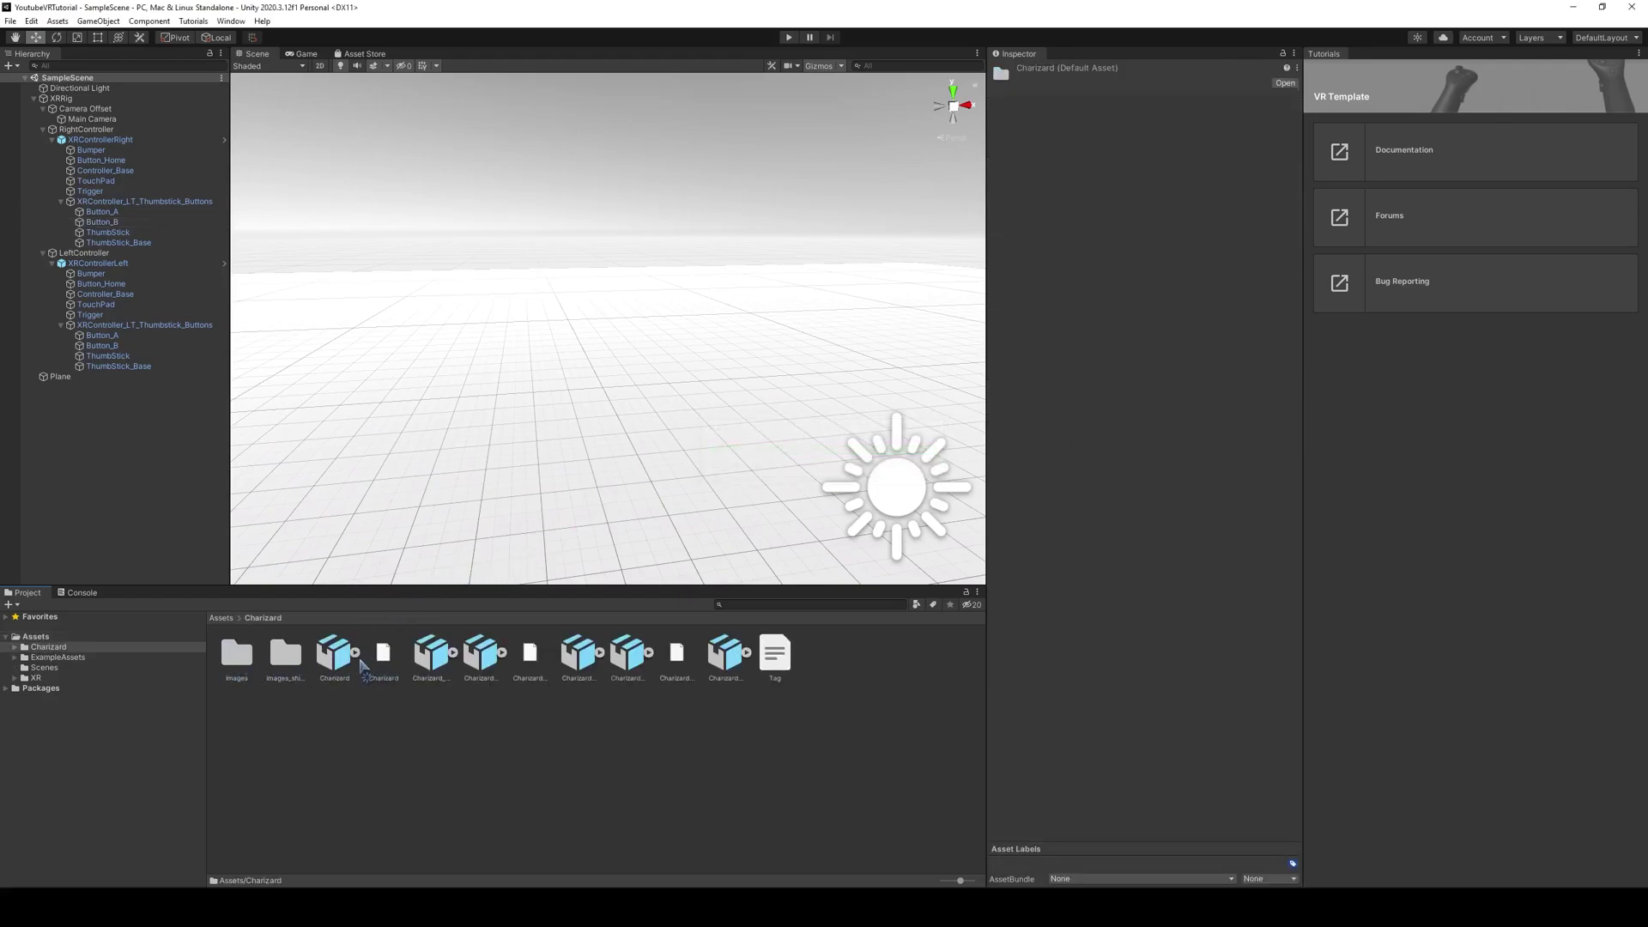
pyautogui.moveTo(335, 654); pyautogui.dragTo(595, 439)
# Check Charizard in the Game view and set its Y rotation to 180 to face the camera
pyautogui.click(302, 54)
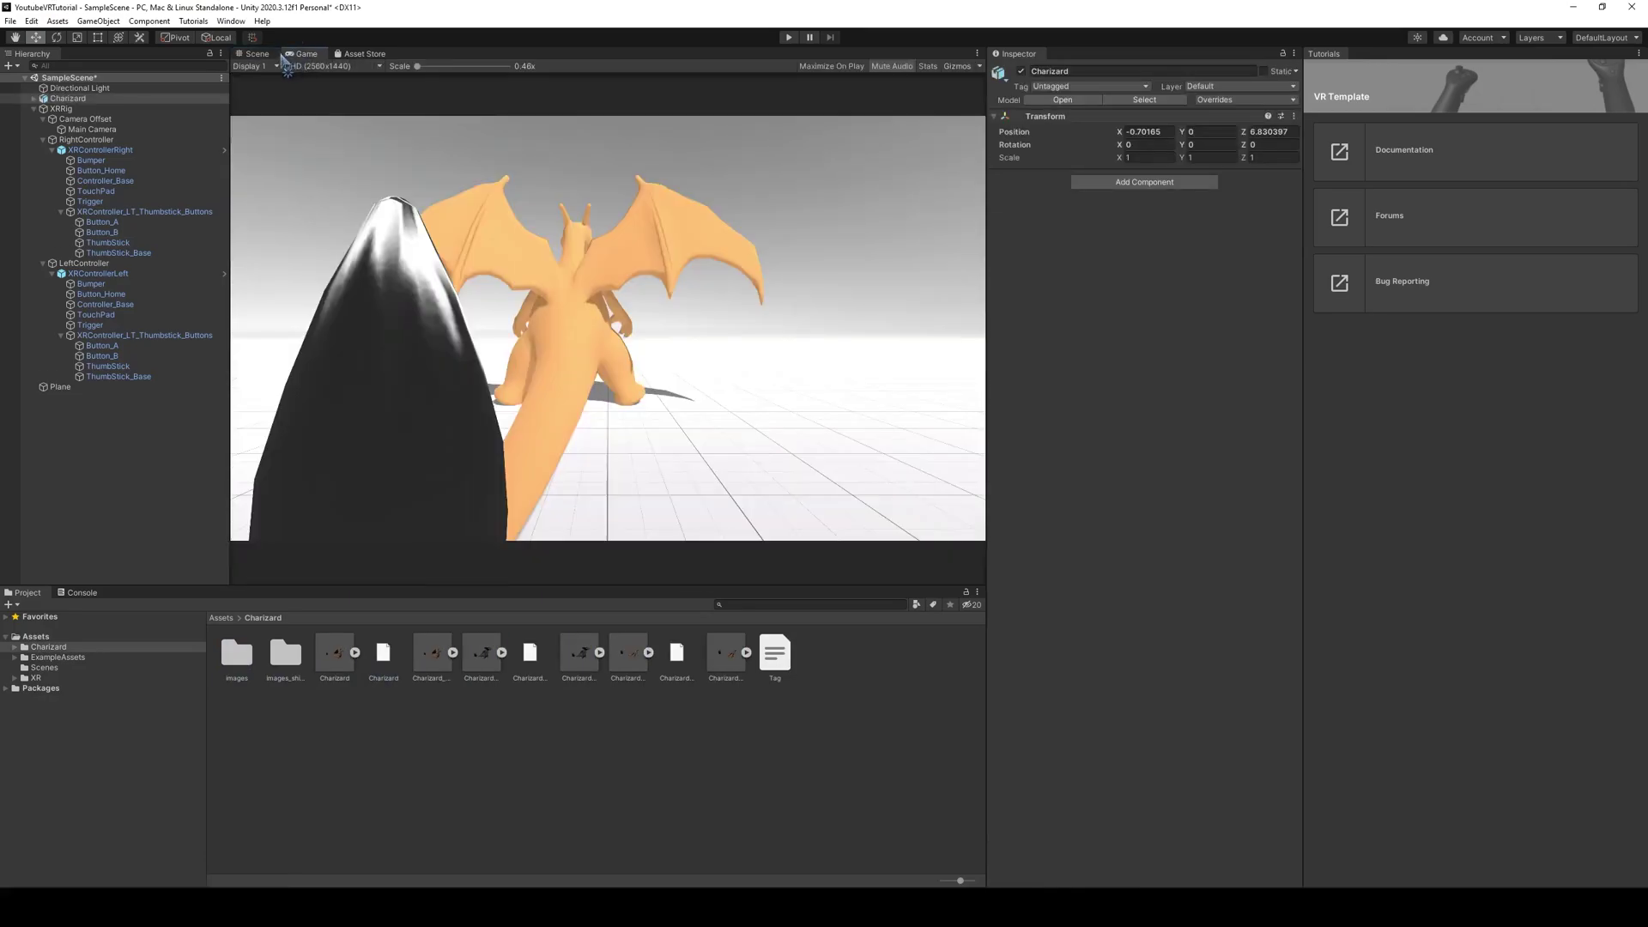
pyautogui.click(257, 54)
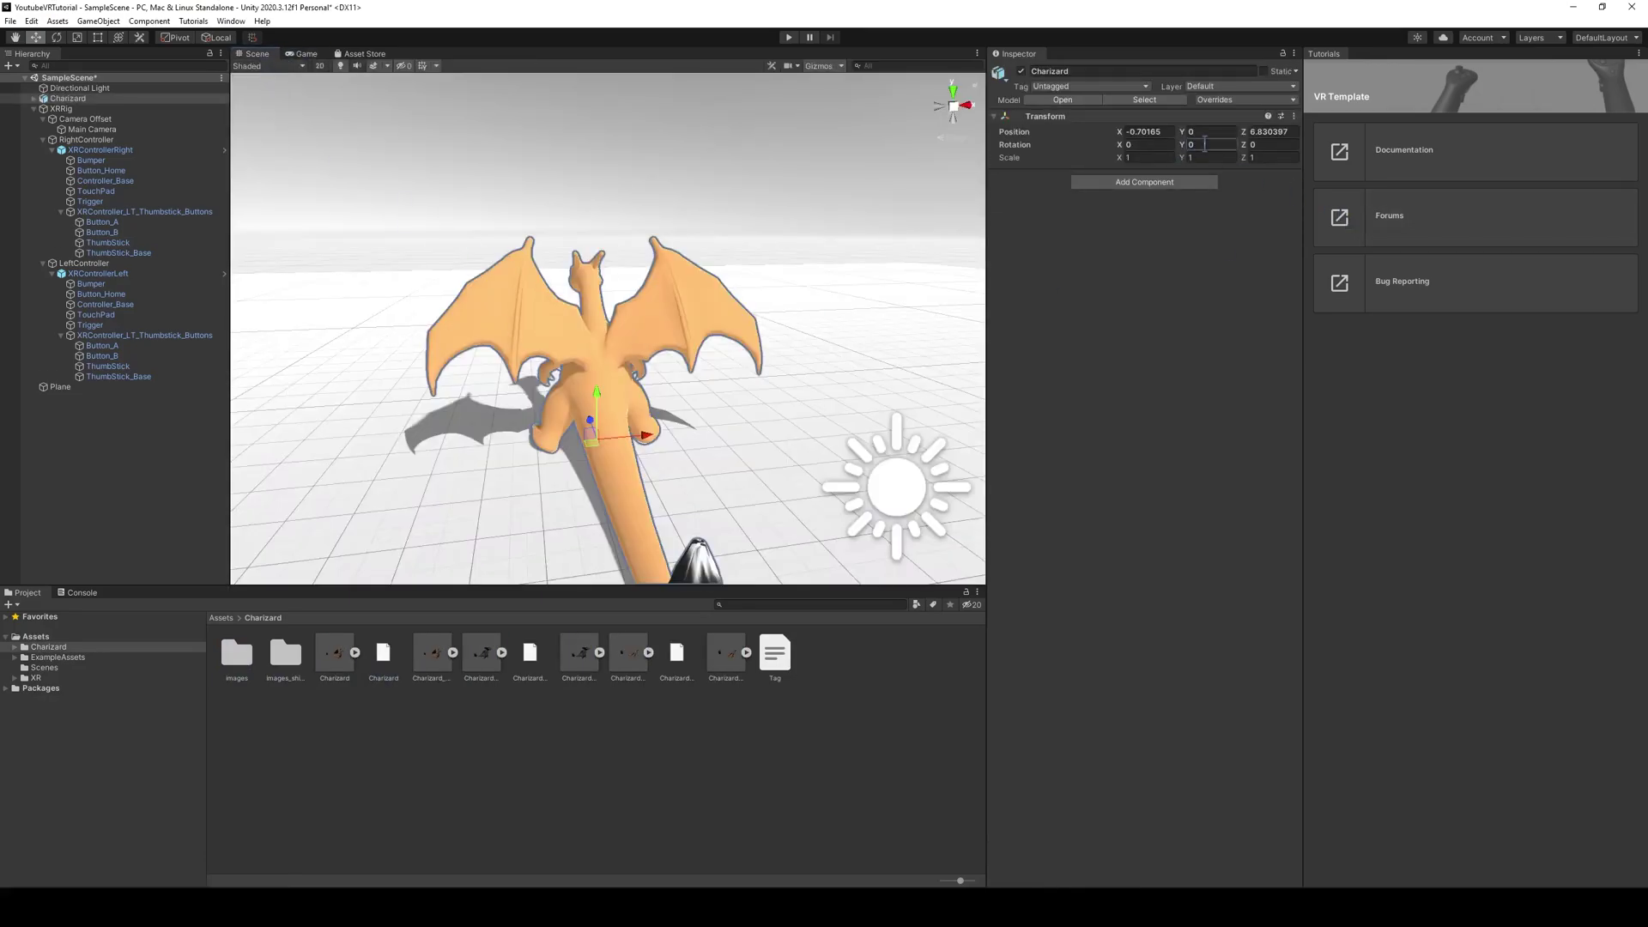
pyautogui.write('180')
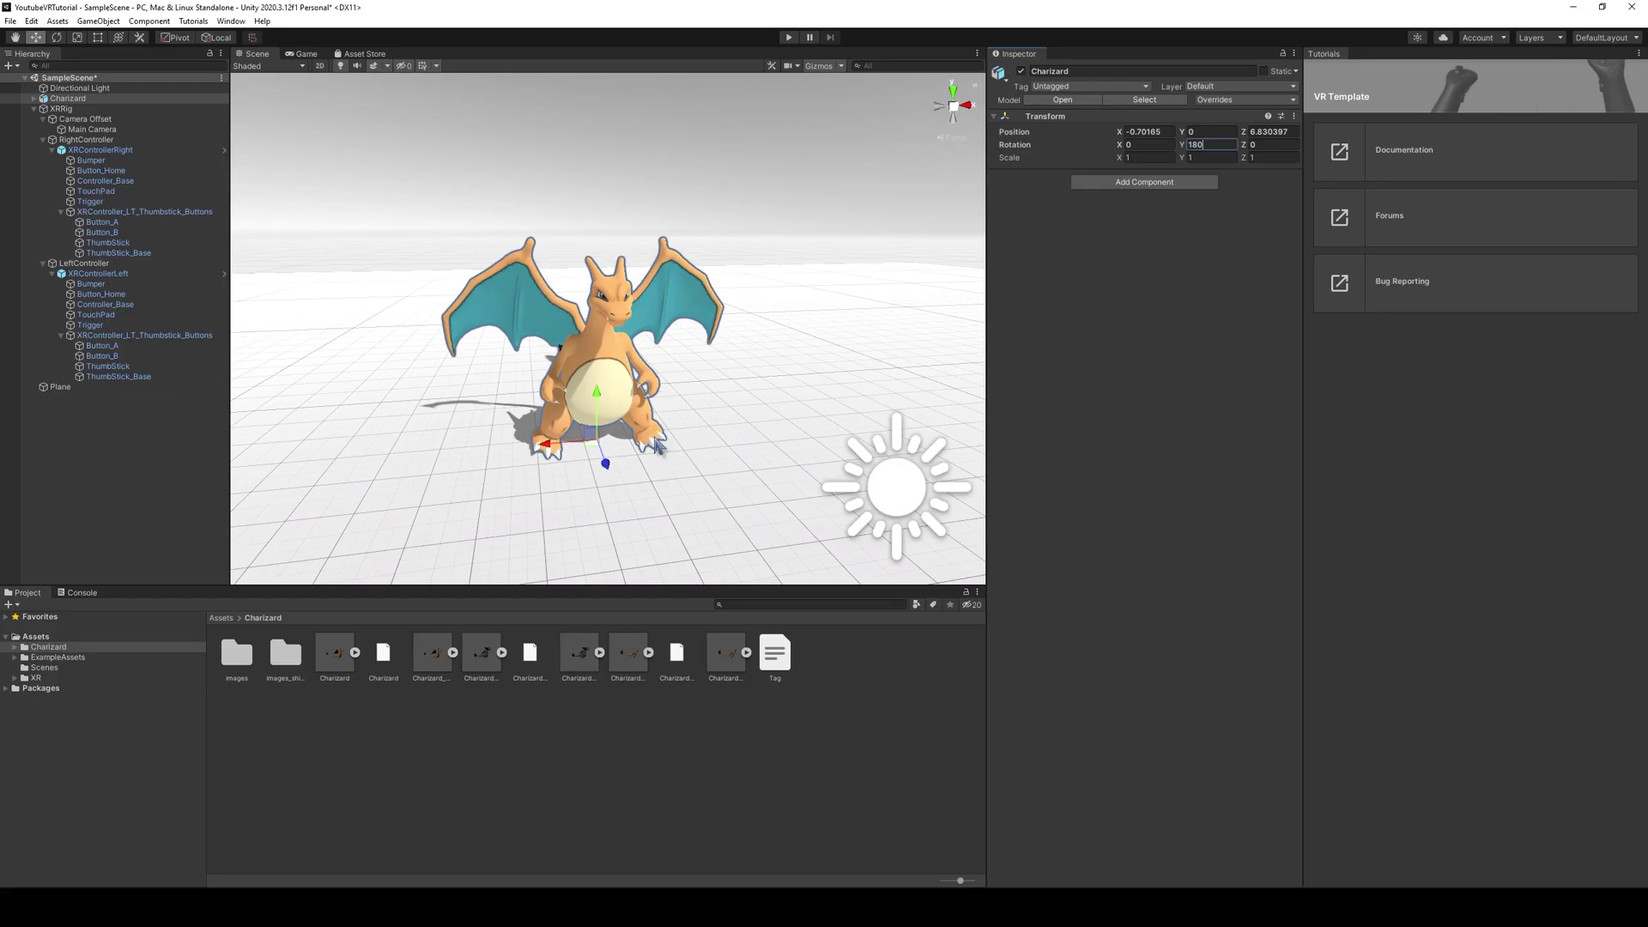
# Check Charizard in the Game view, then run and stop a play-mode VR test
pyautogui.click(308, 54)
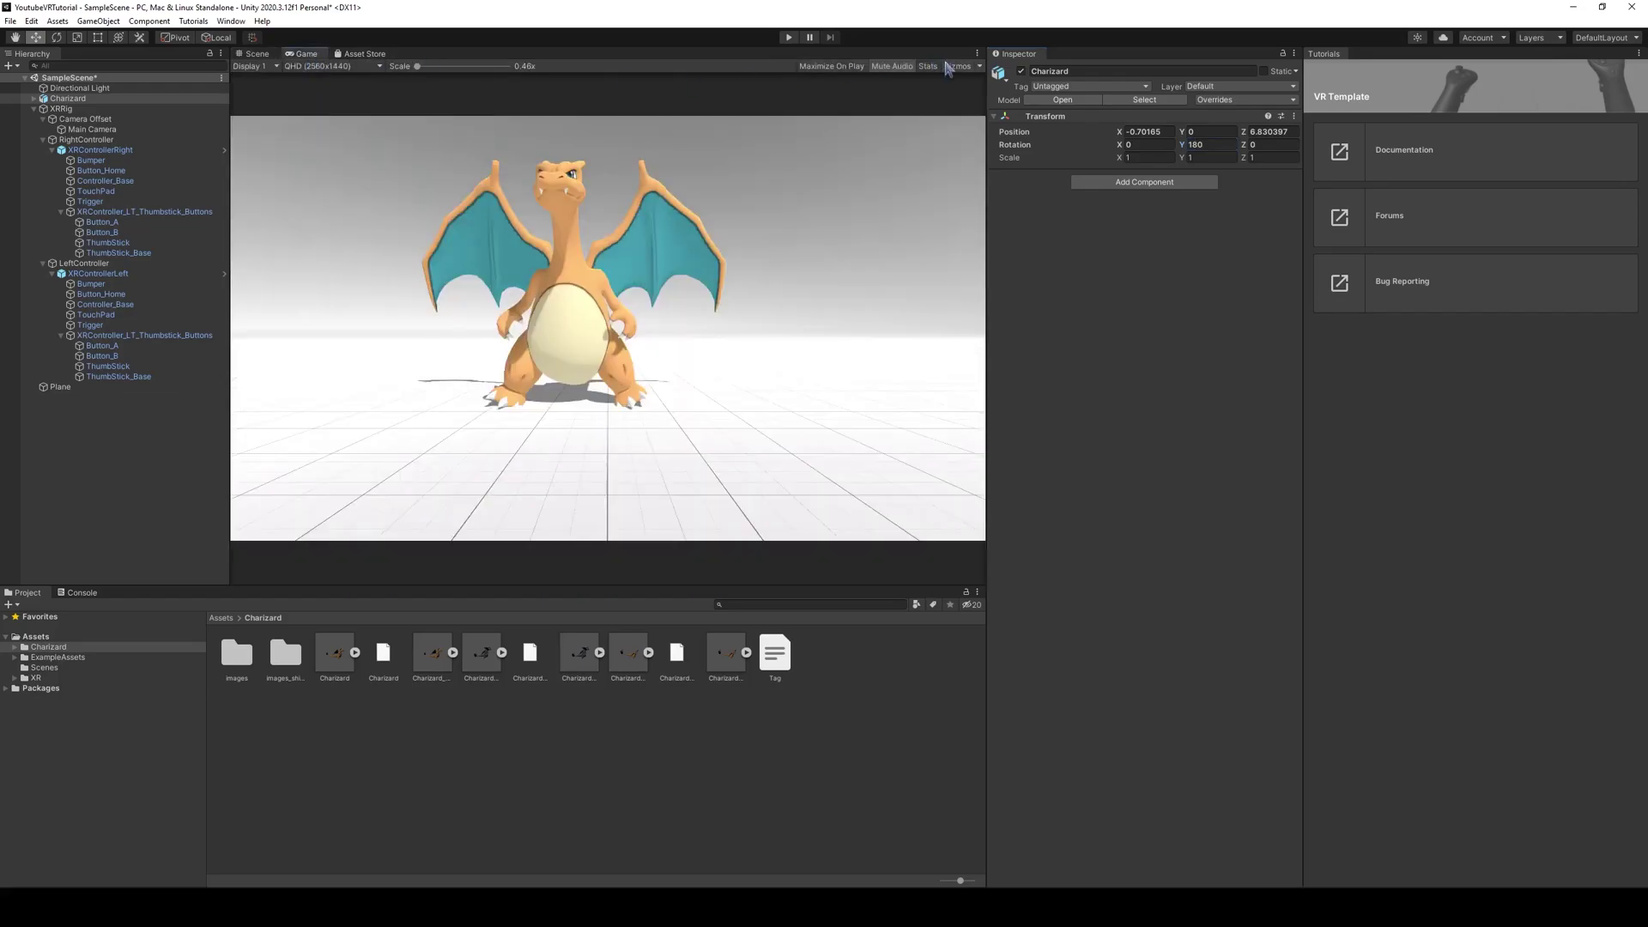
pyautogui.click(257, 54)
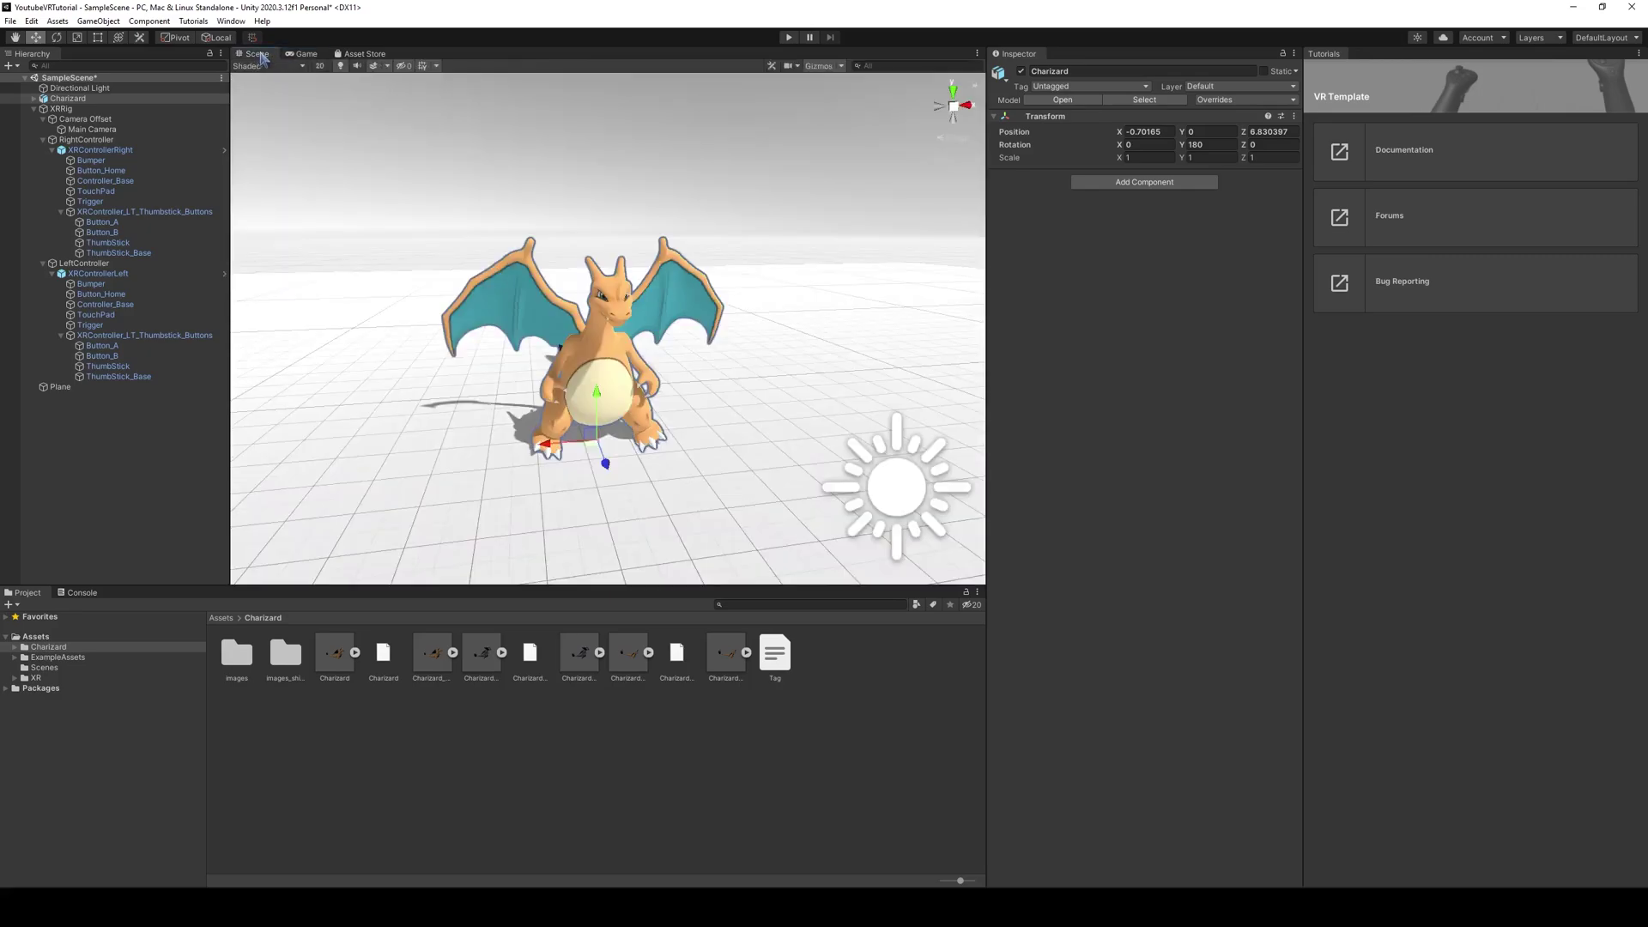
pyautogui.click(789, 39)
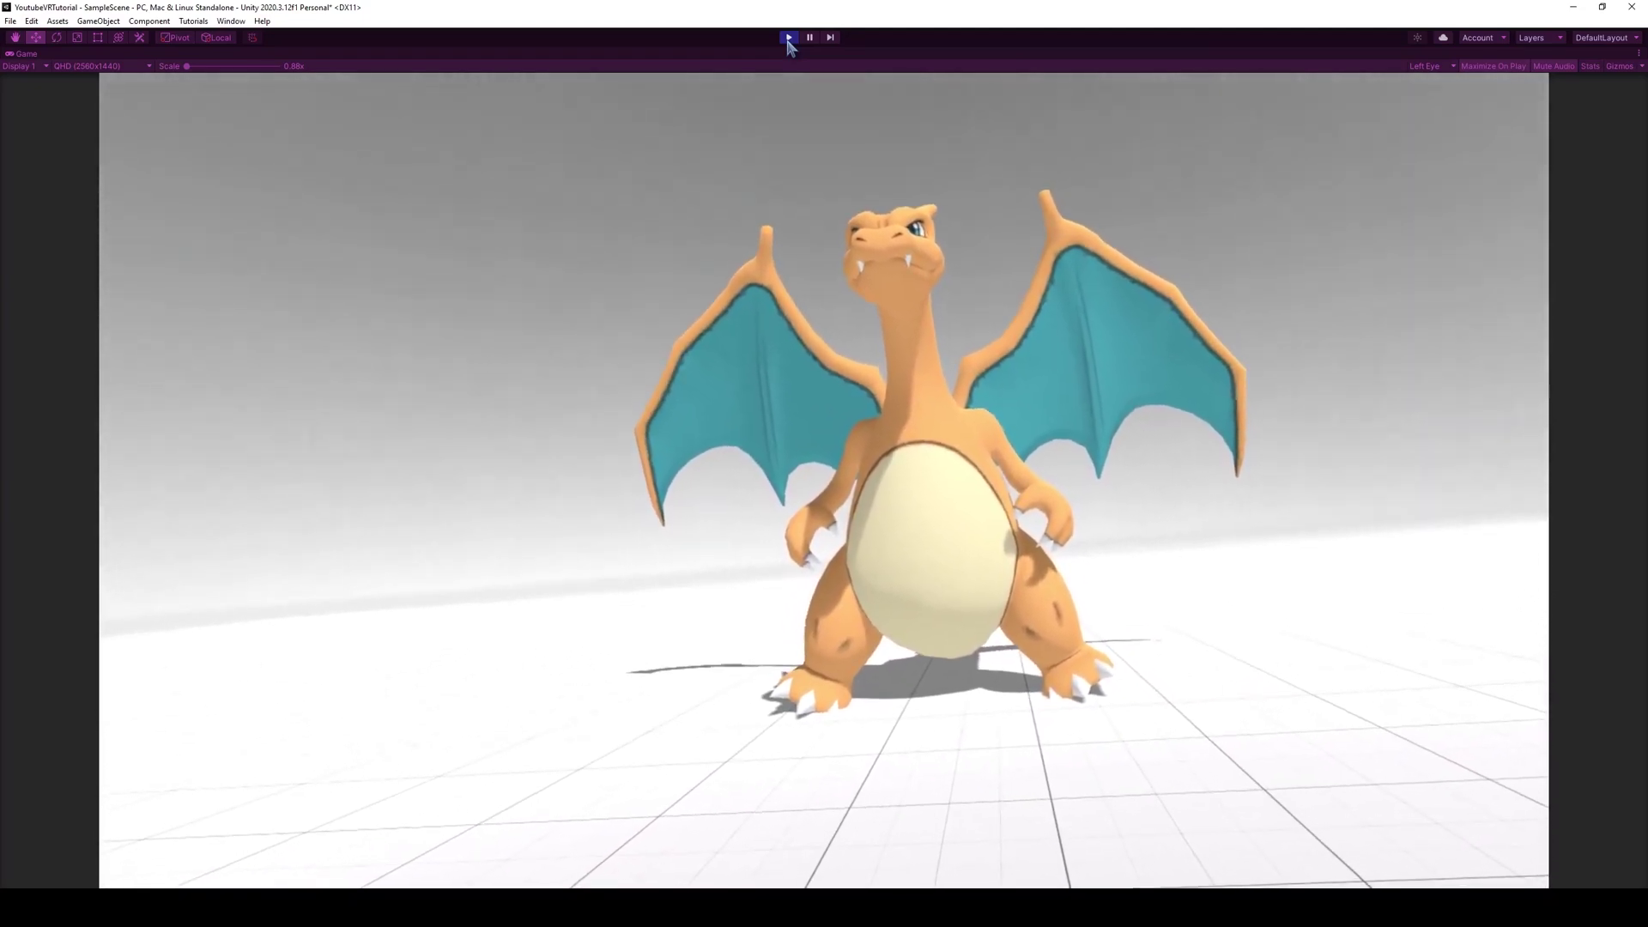
pyautogui.click(788, 38)
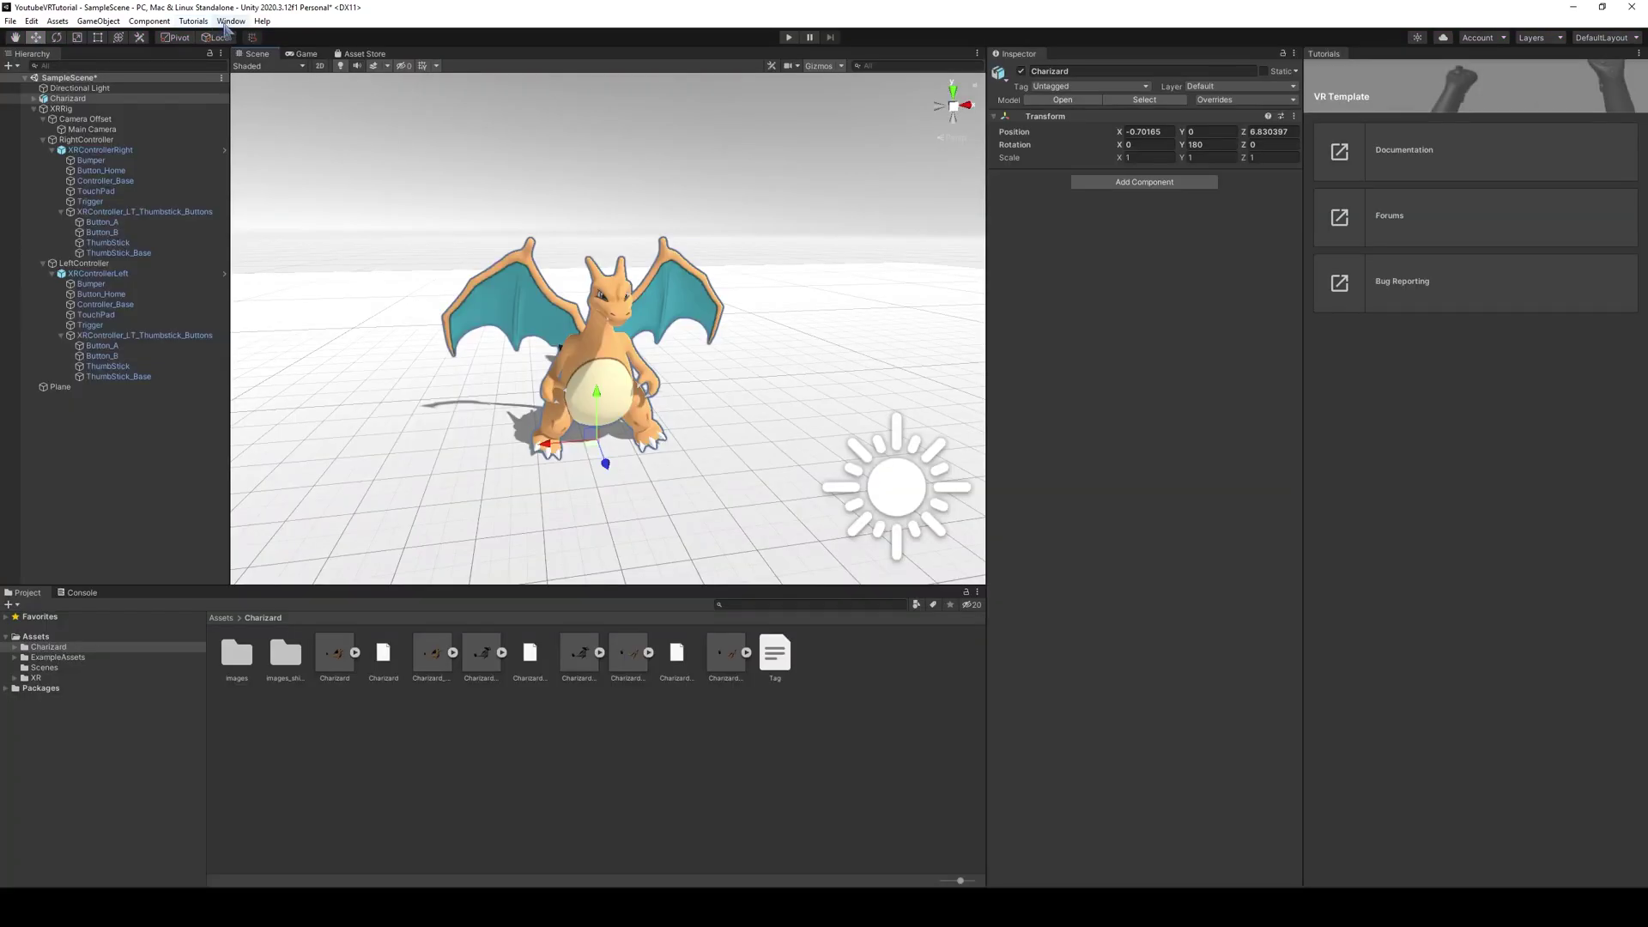
# Open Package Manager and update XR Plugin Management from 4.0.5 to 4.0.7
pyautogui.click(168, 22)
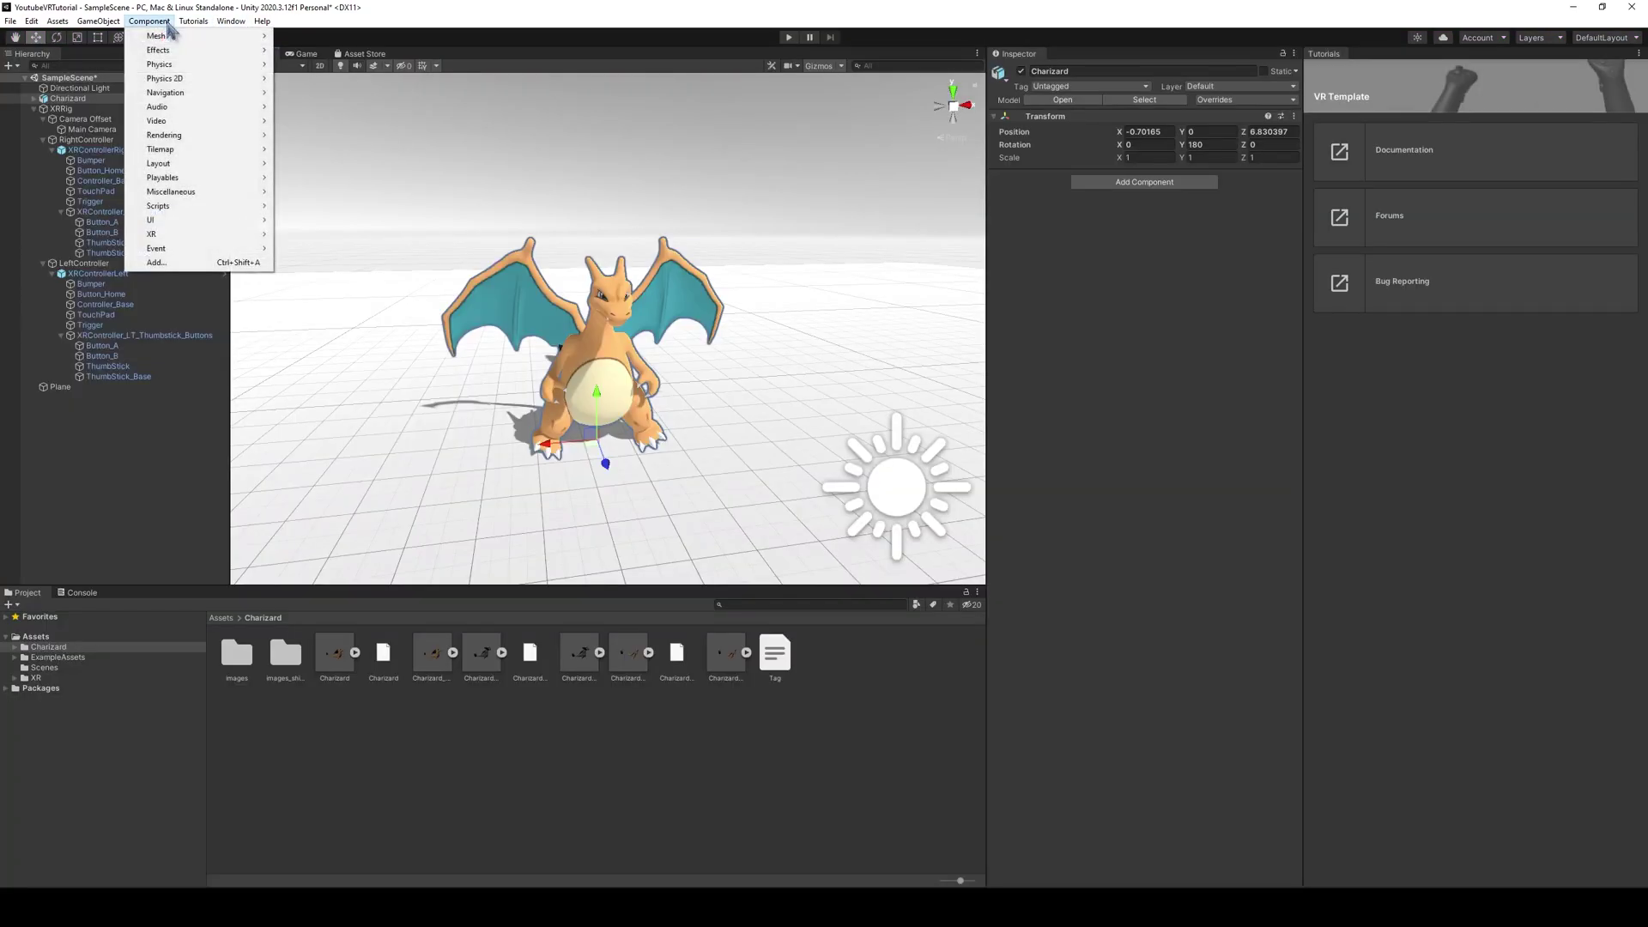
pyautogui.moveTo(227, 32)
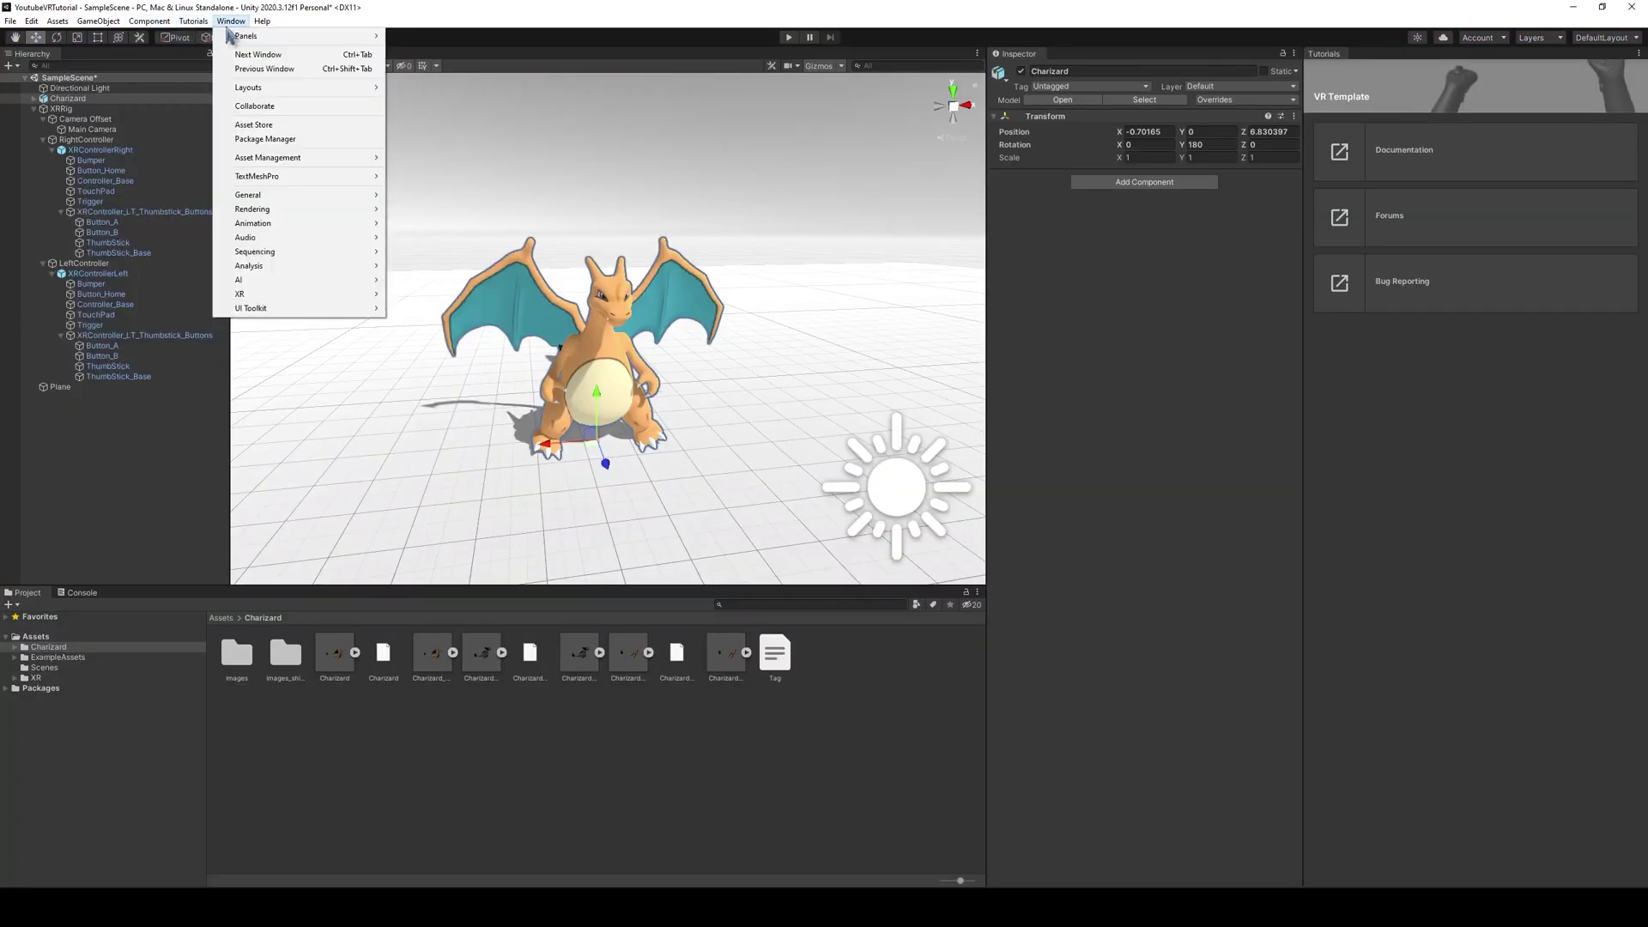
pyautogui.click(265, 140)
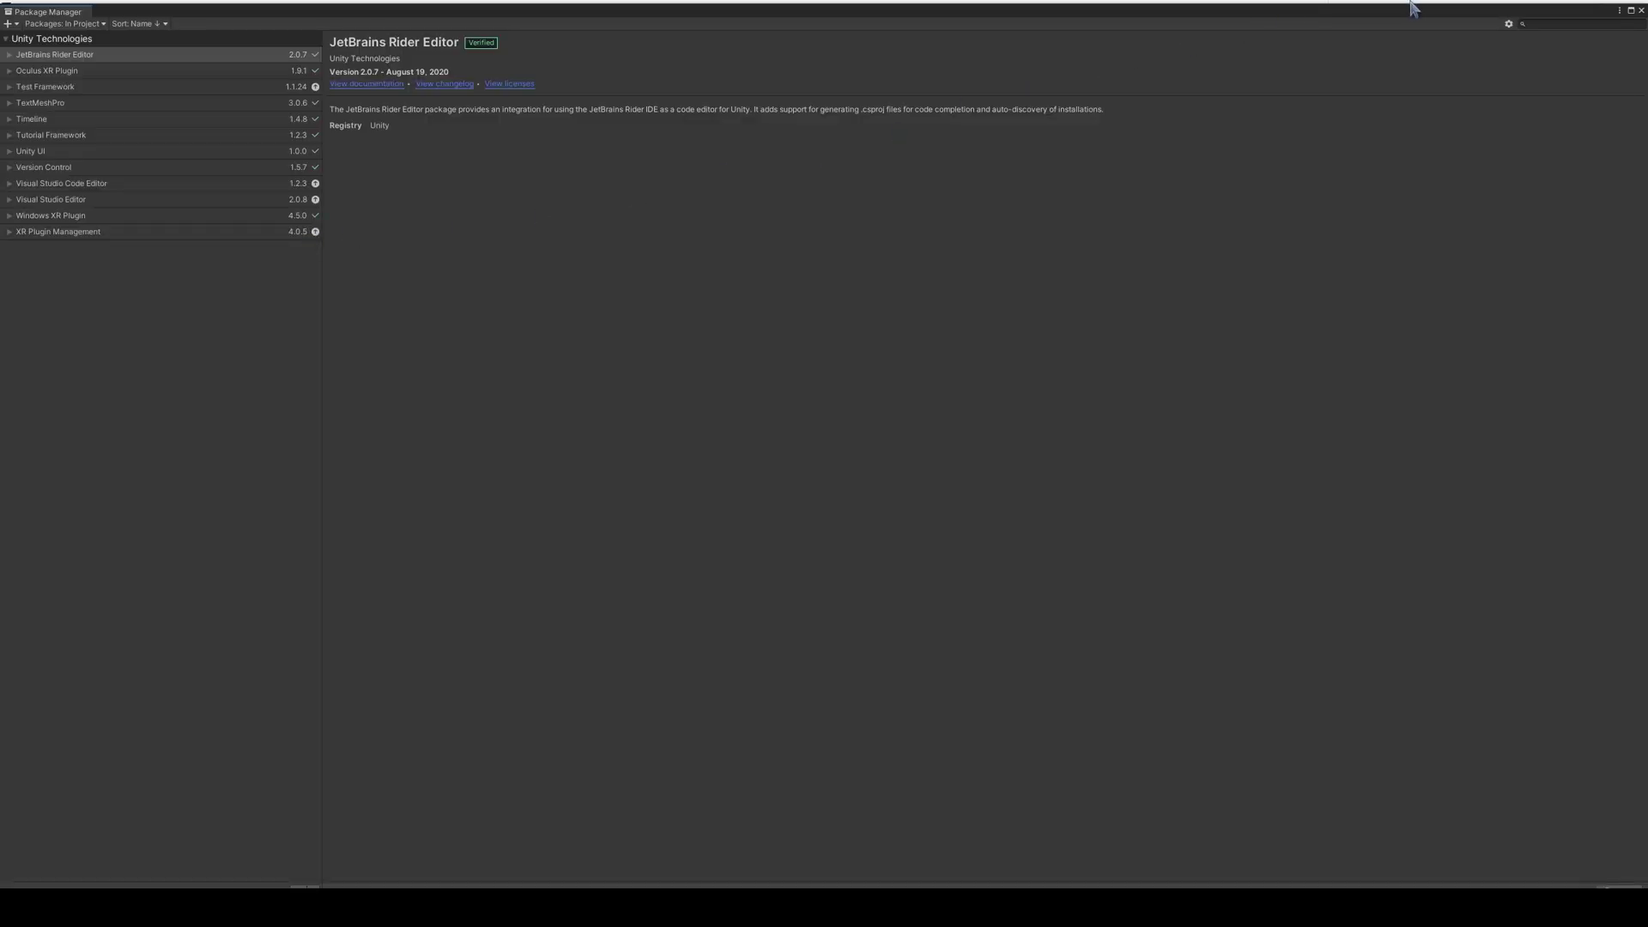
pyautogui.click(160, 234)
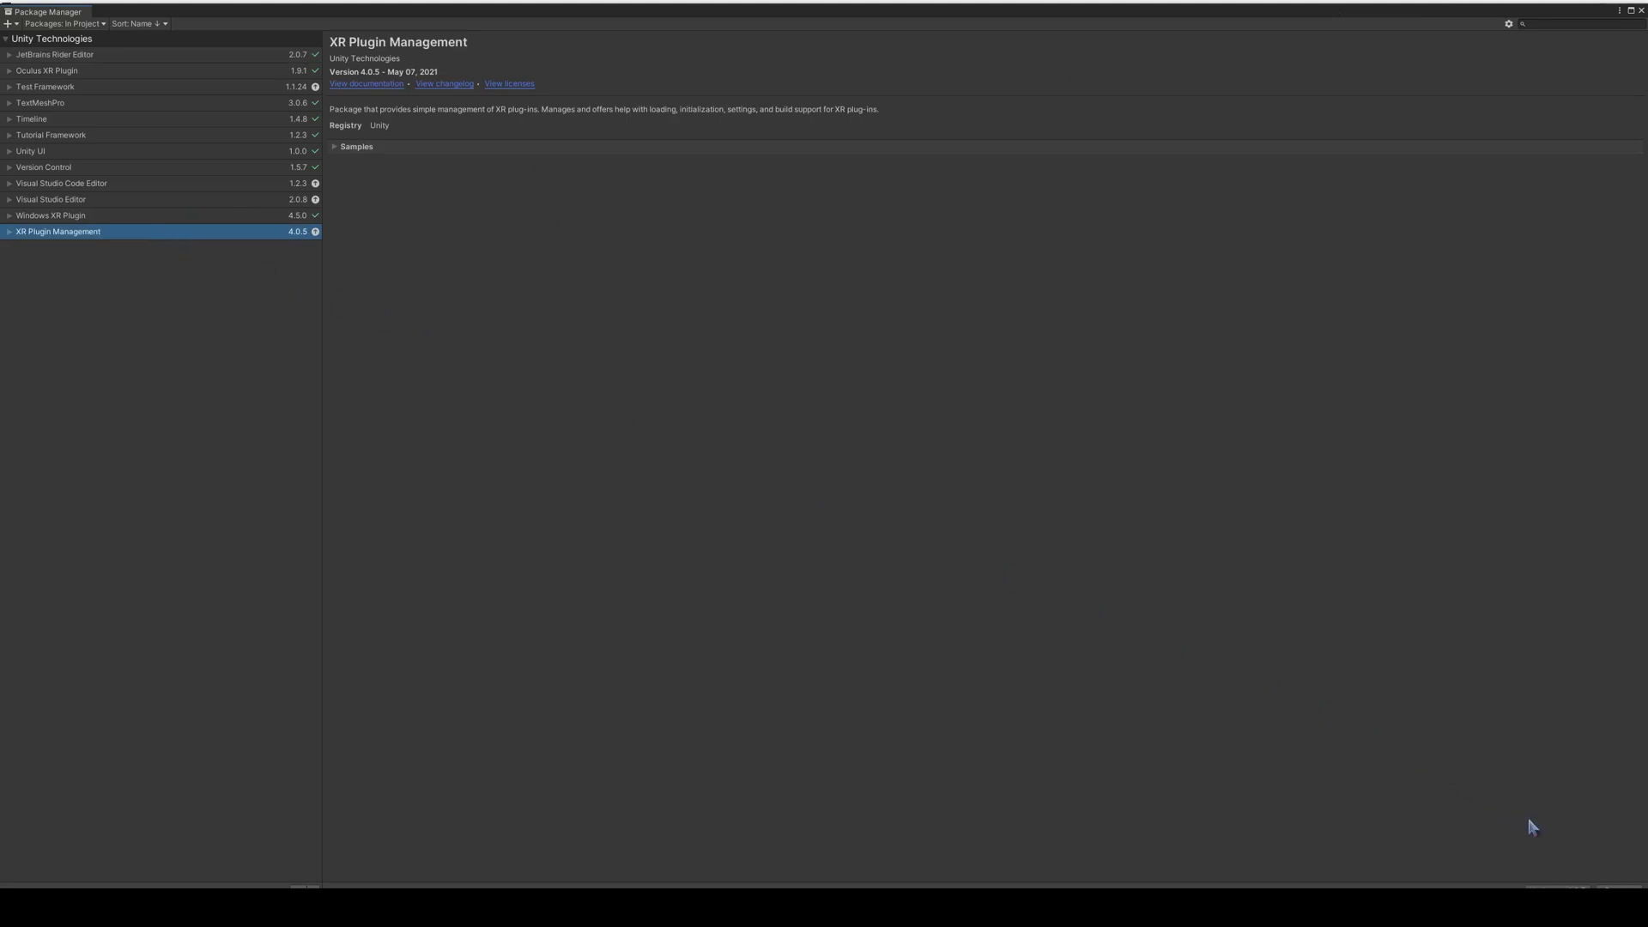
pyautogui.click(1578, 885)
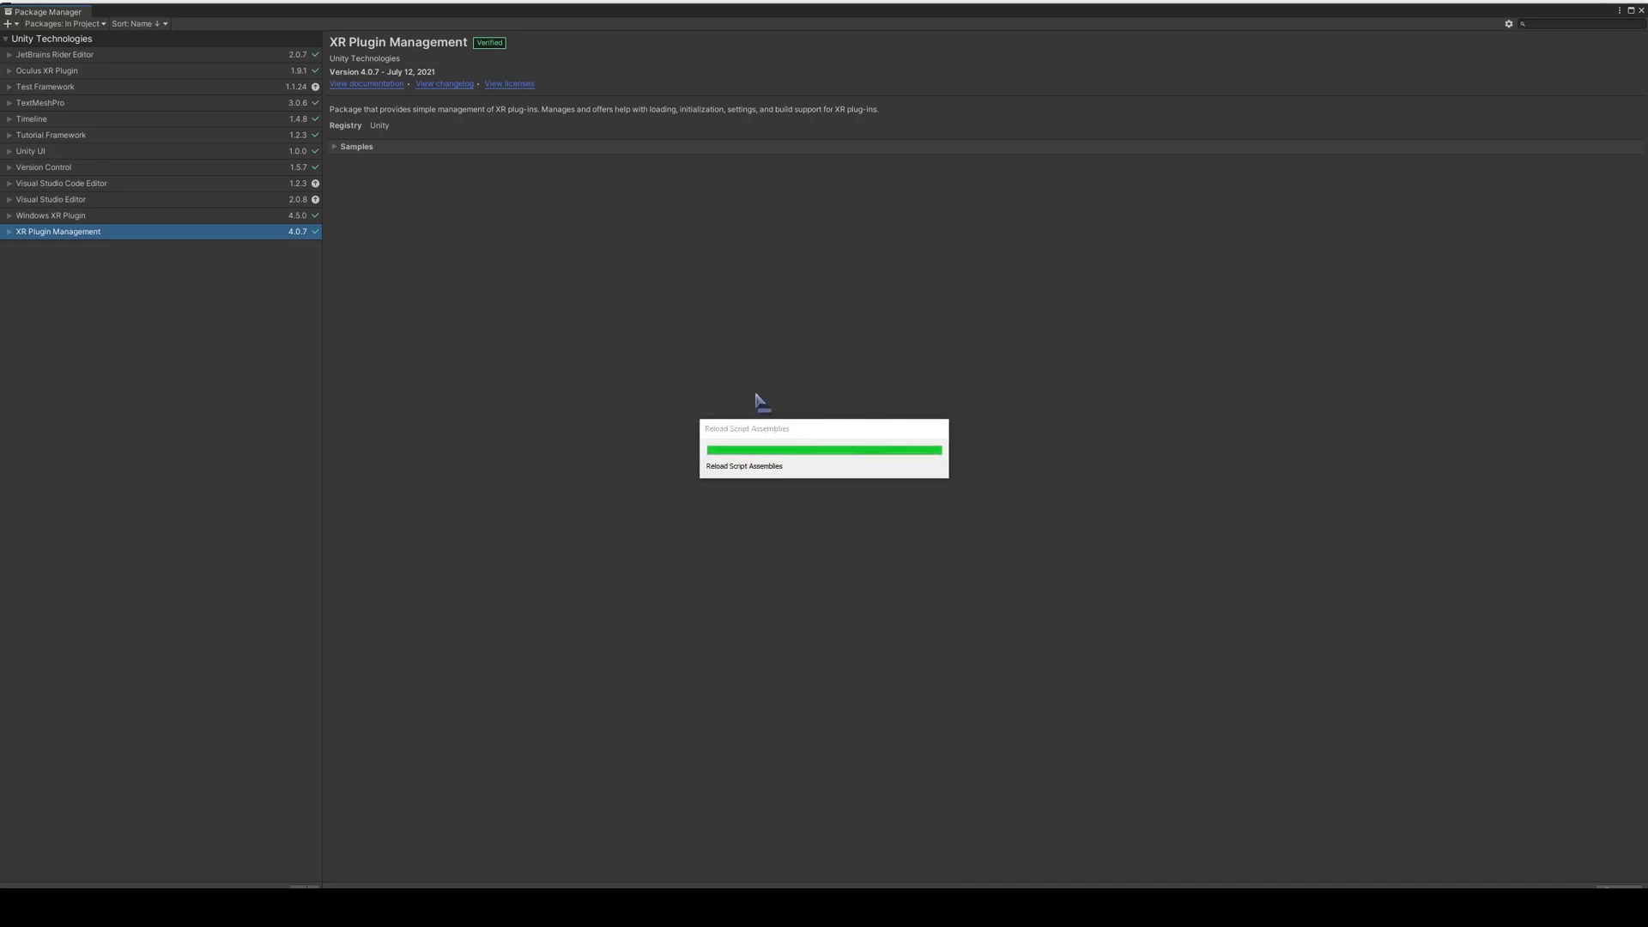
# Turn on Enable Preview Packages in Package Manager settings, accept the warning, and close Project Settings
pyautogui.click(1509, 25)
pyautogui.click(1546, 38)
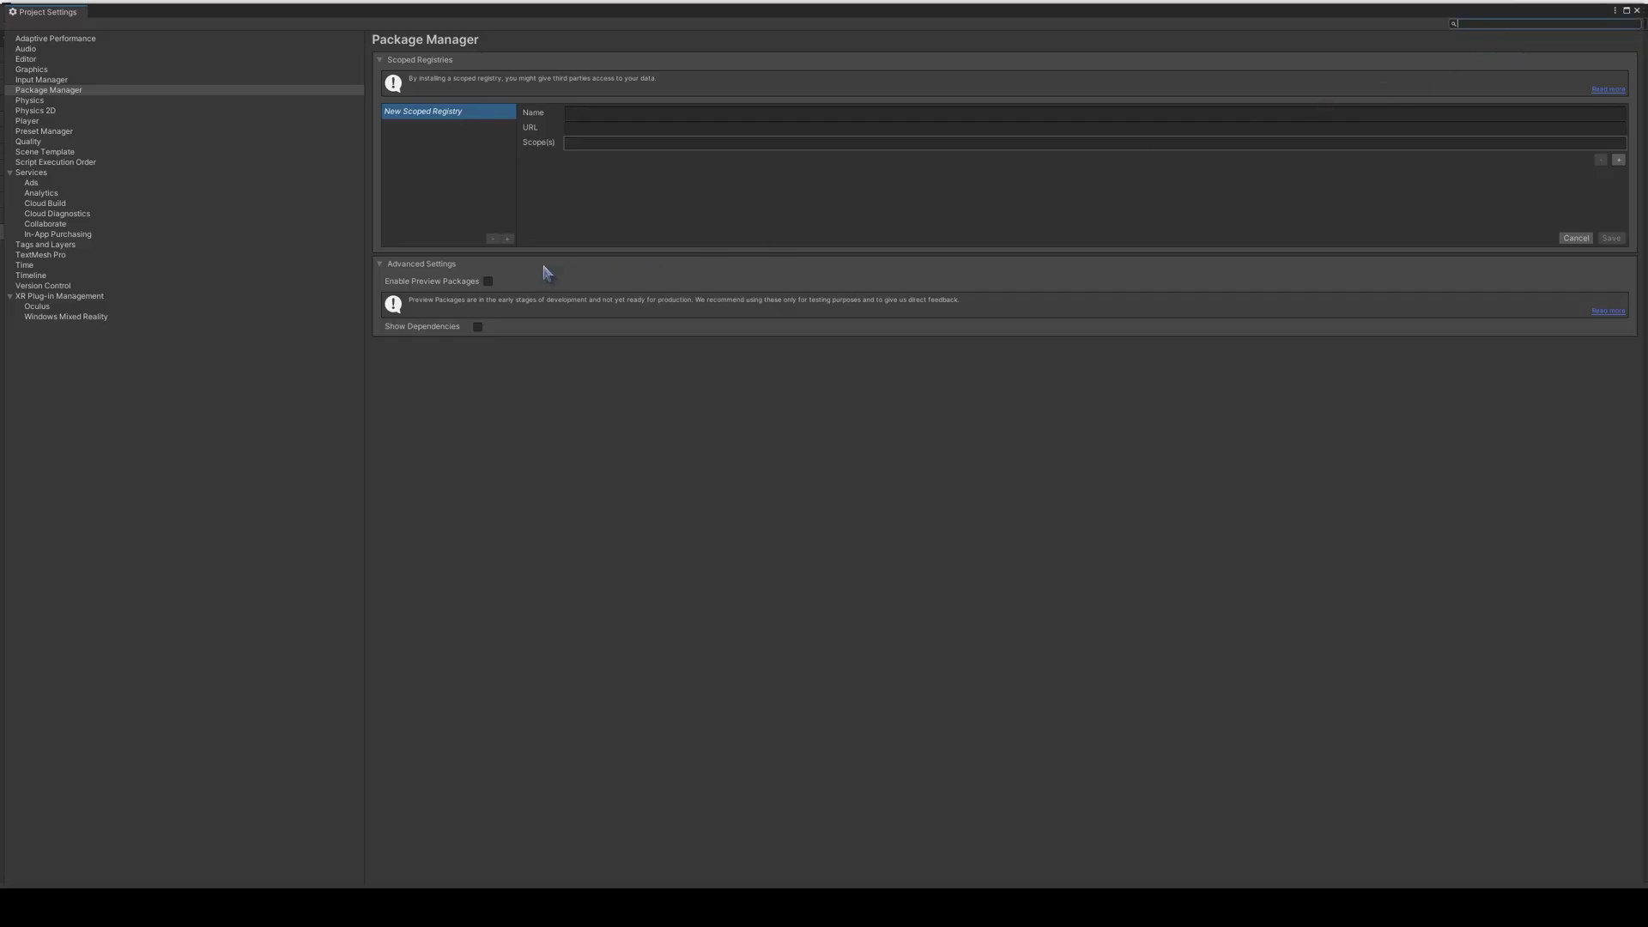
pyautogui.click(489, 282)
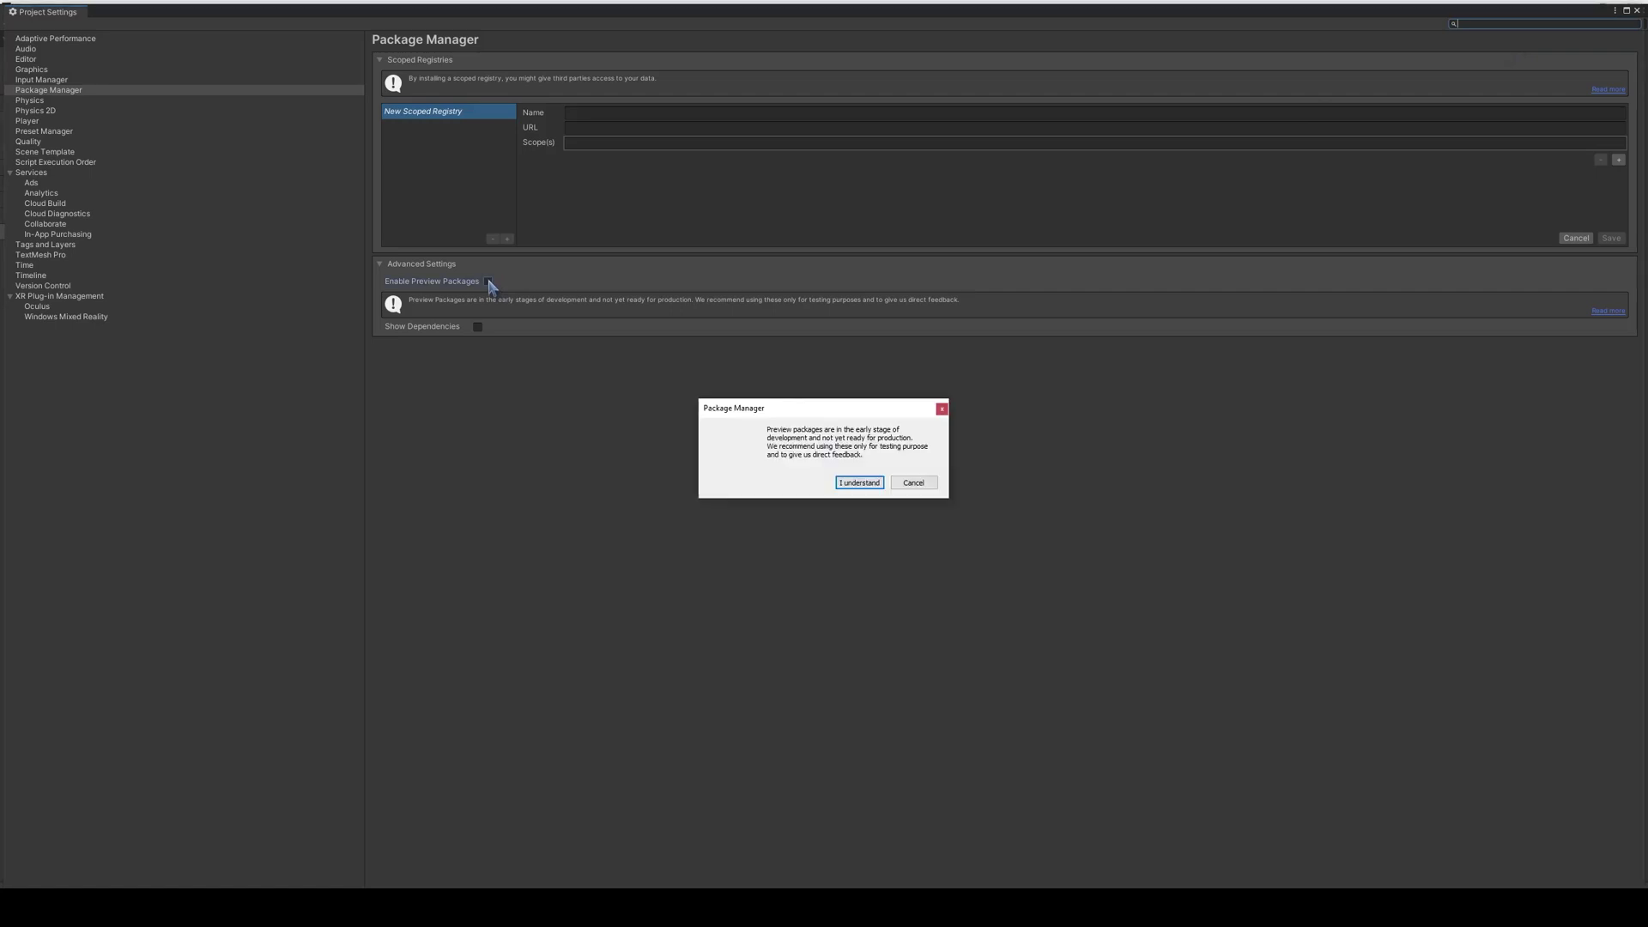
pyautogui.click(861, 483)
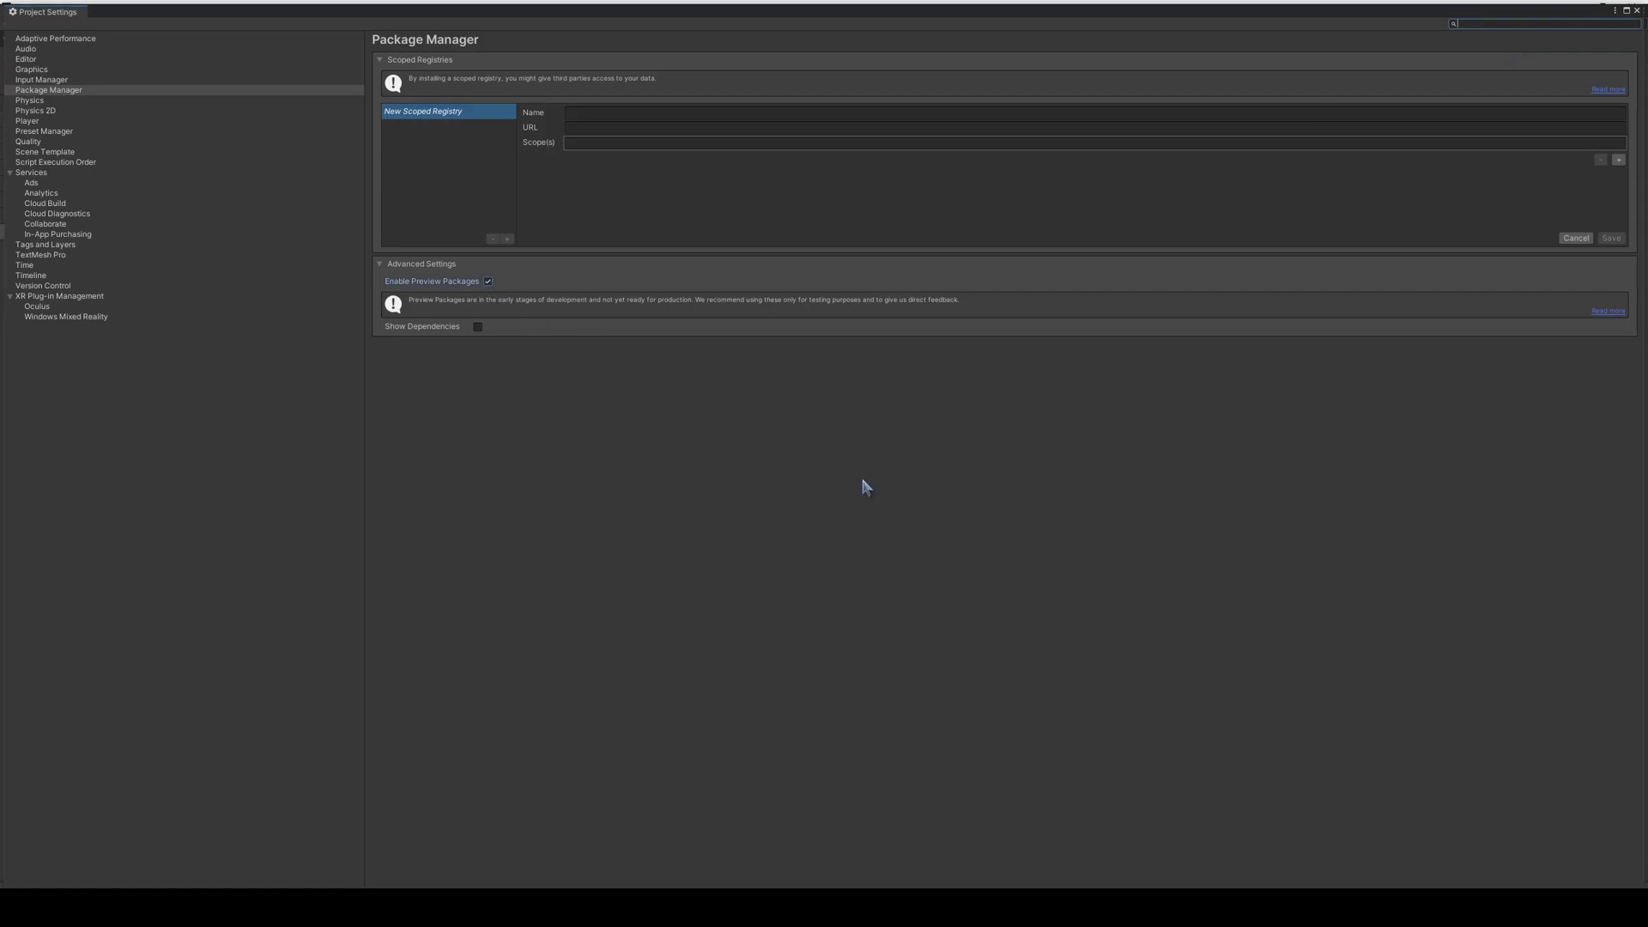
pyautogui.click(1641, 17)
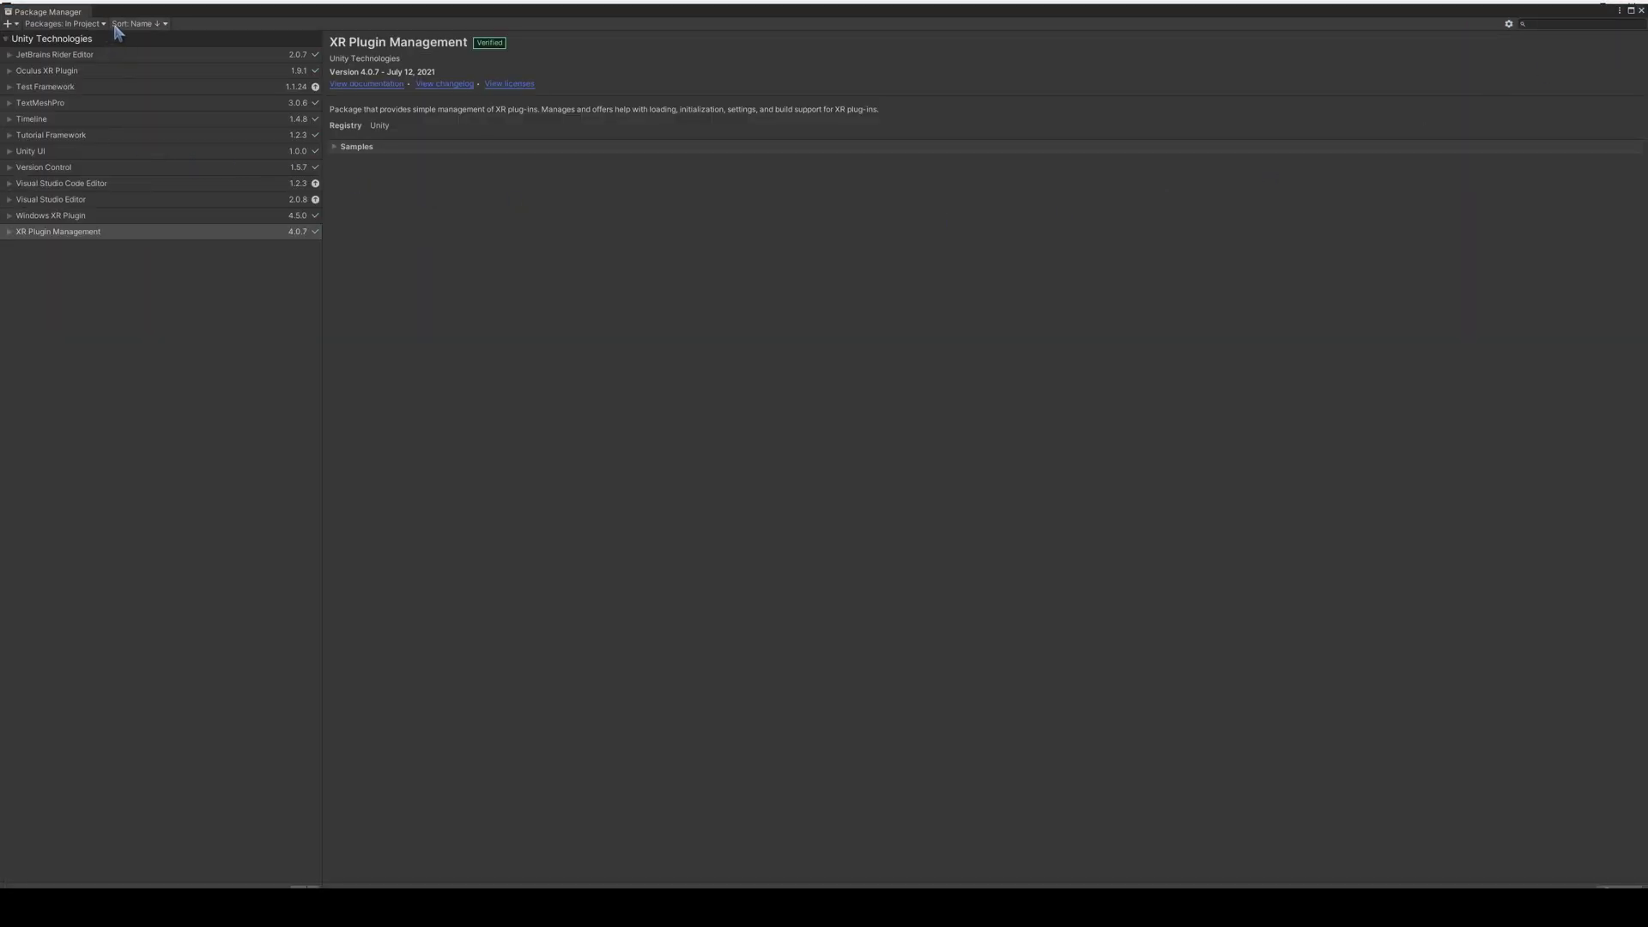
# Install XR Interaction Toolkit 1.0.0-pre.6 from the Unity Registry and accept the new input system backends
pyautogui.click(79, 24)
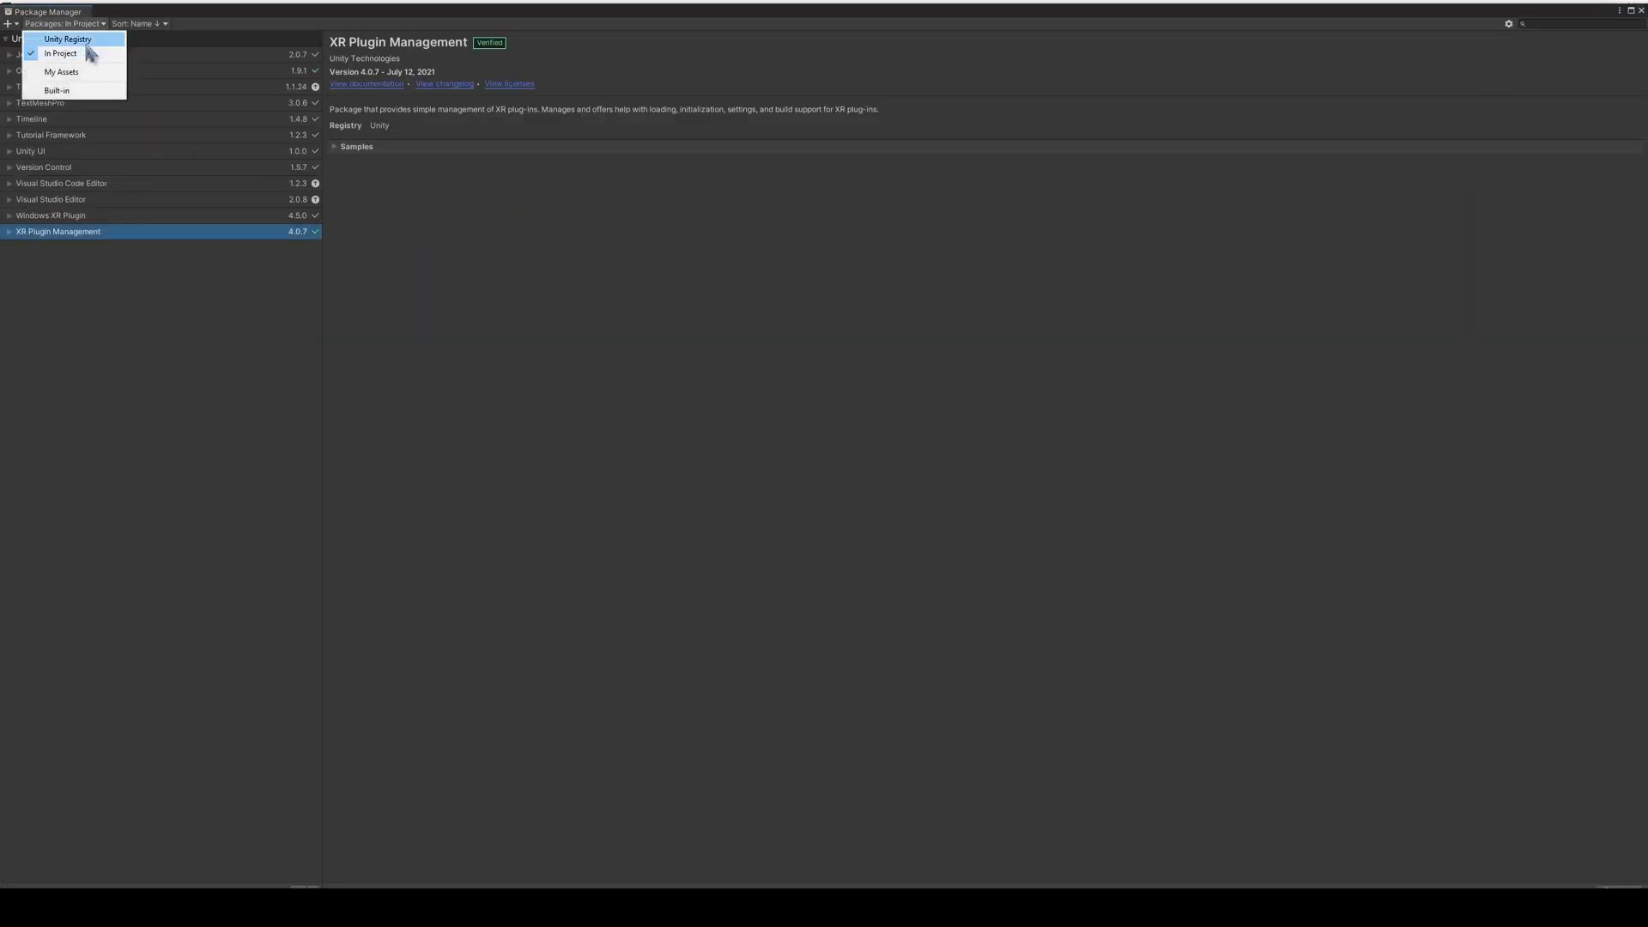
pyautogui.click(85, 41)
pyautogui.scroll(-8, 163, 297)
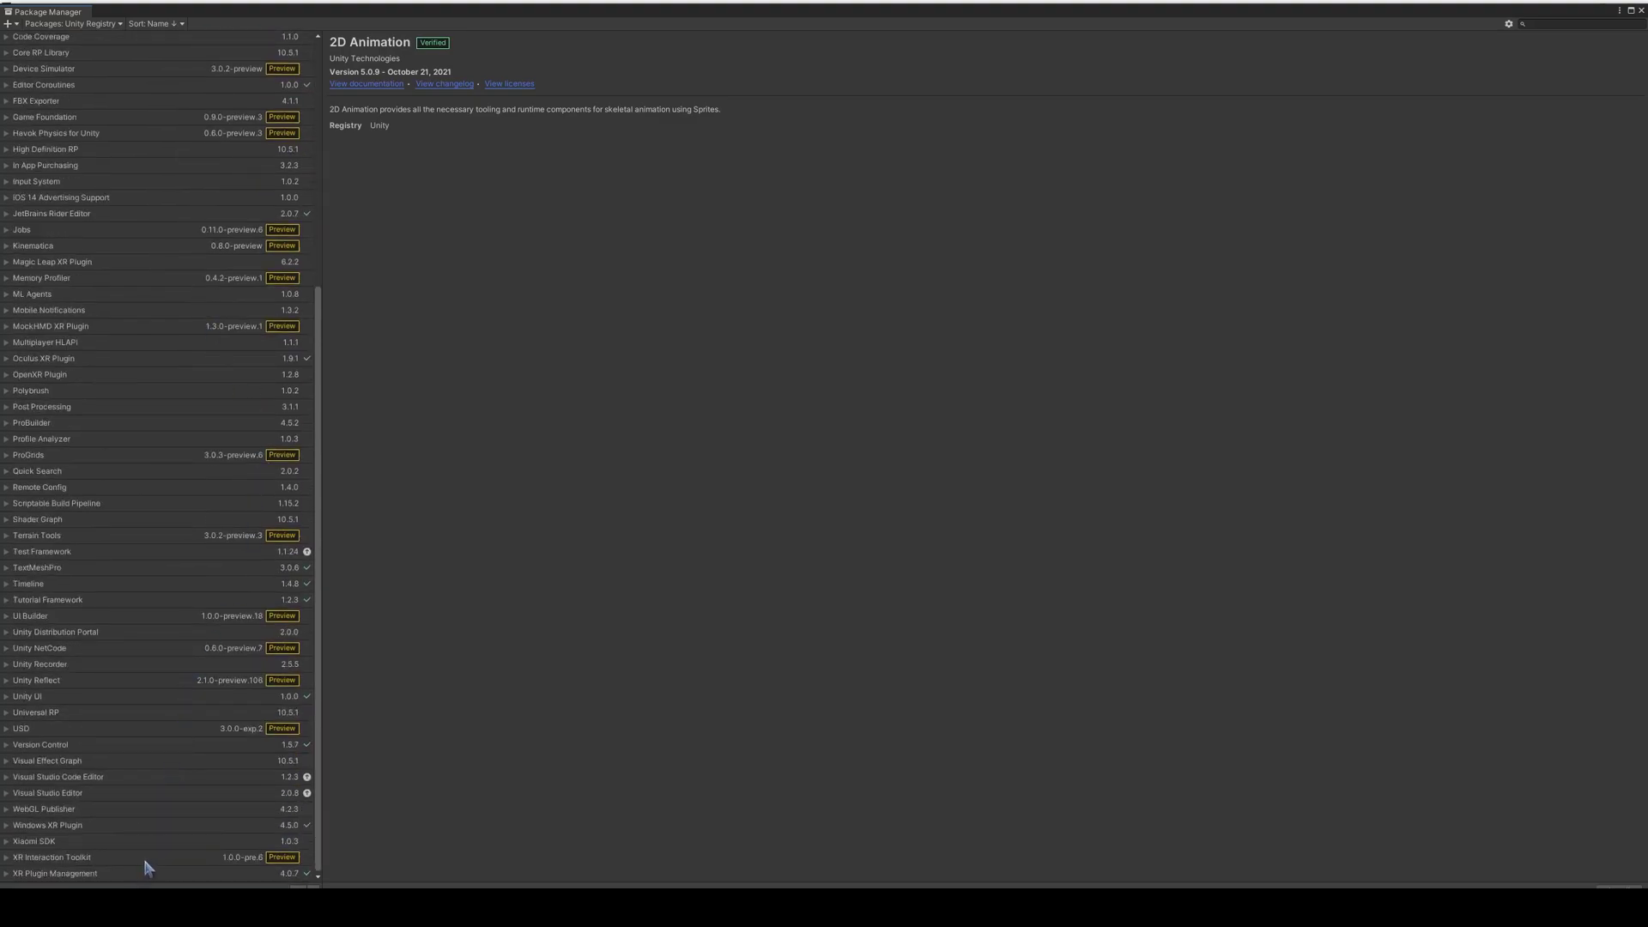
pyautogui.click(7, 858)
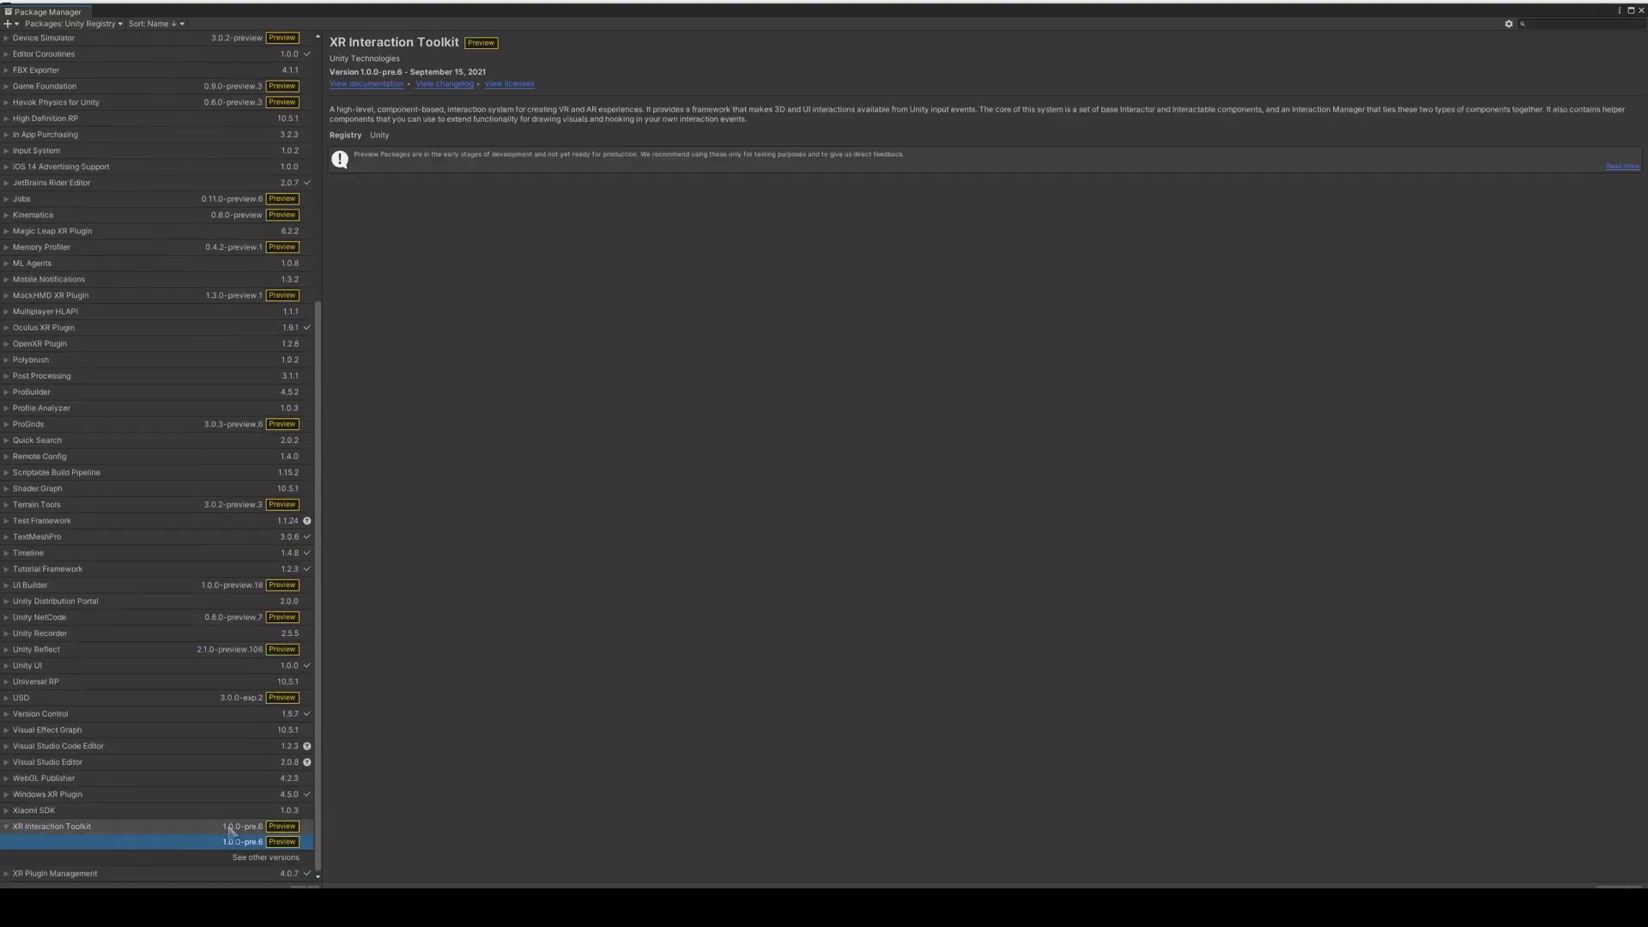
pyautogui.click(286, 859)
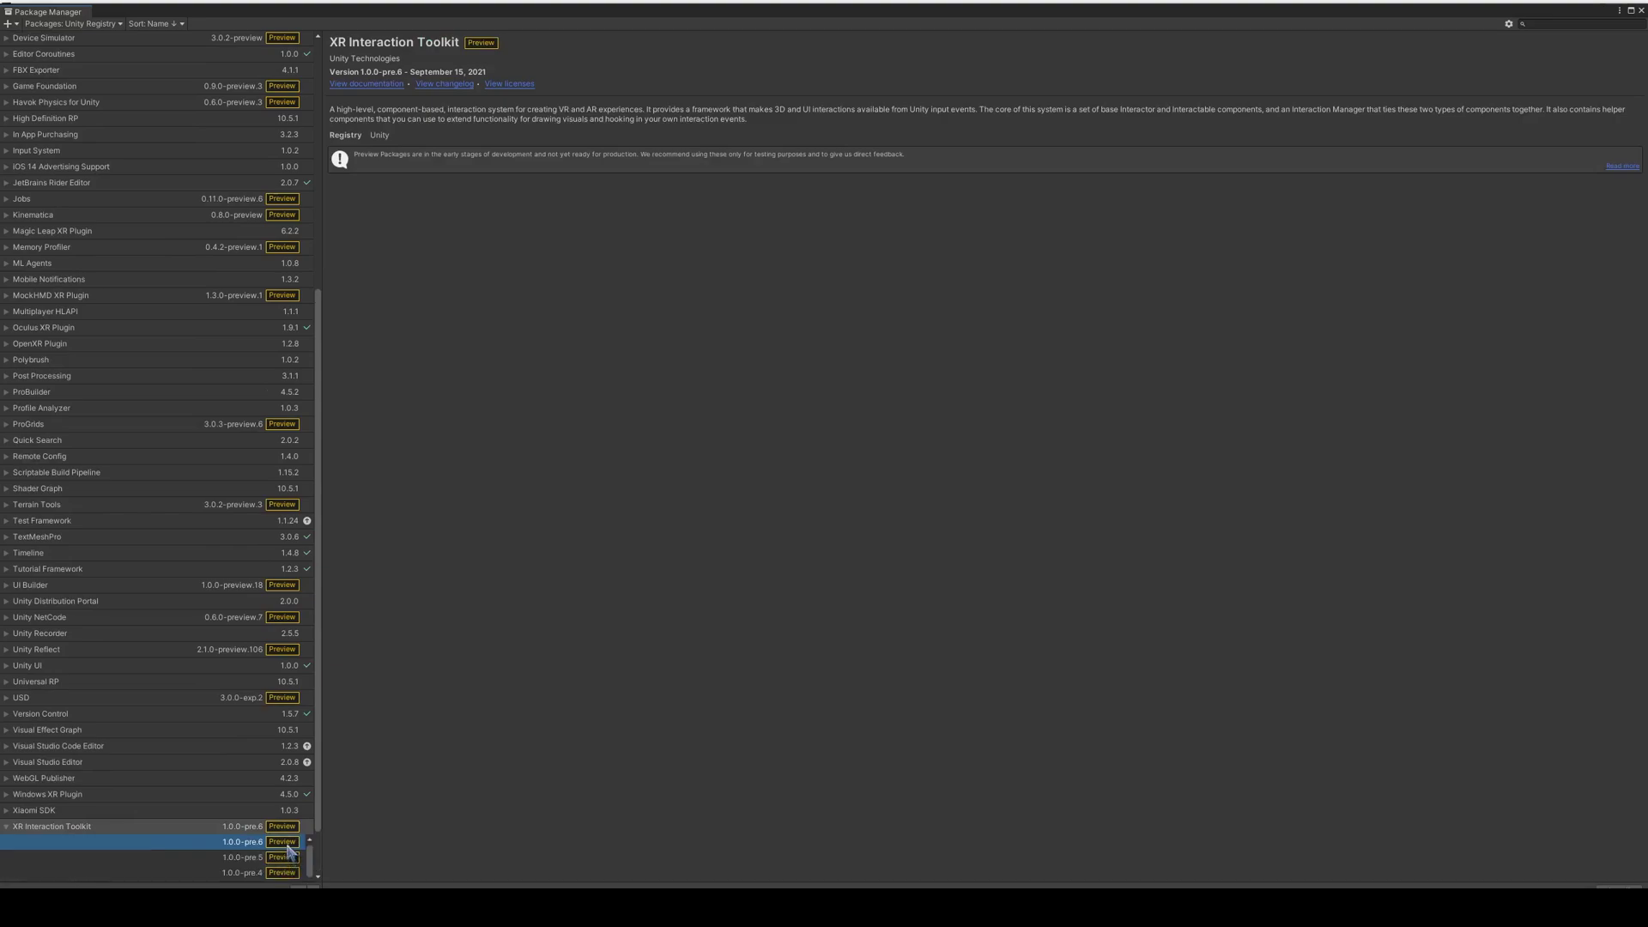
pyautogui.click(1620, 886)
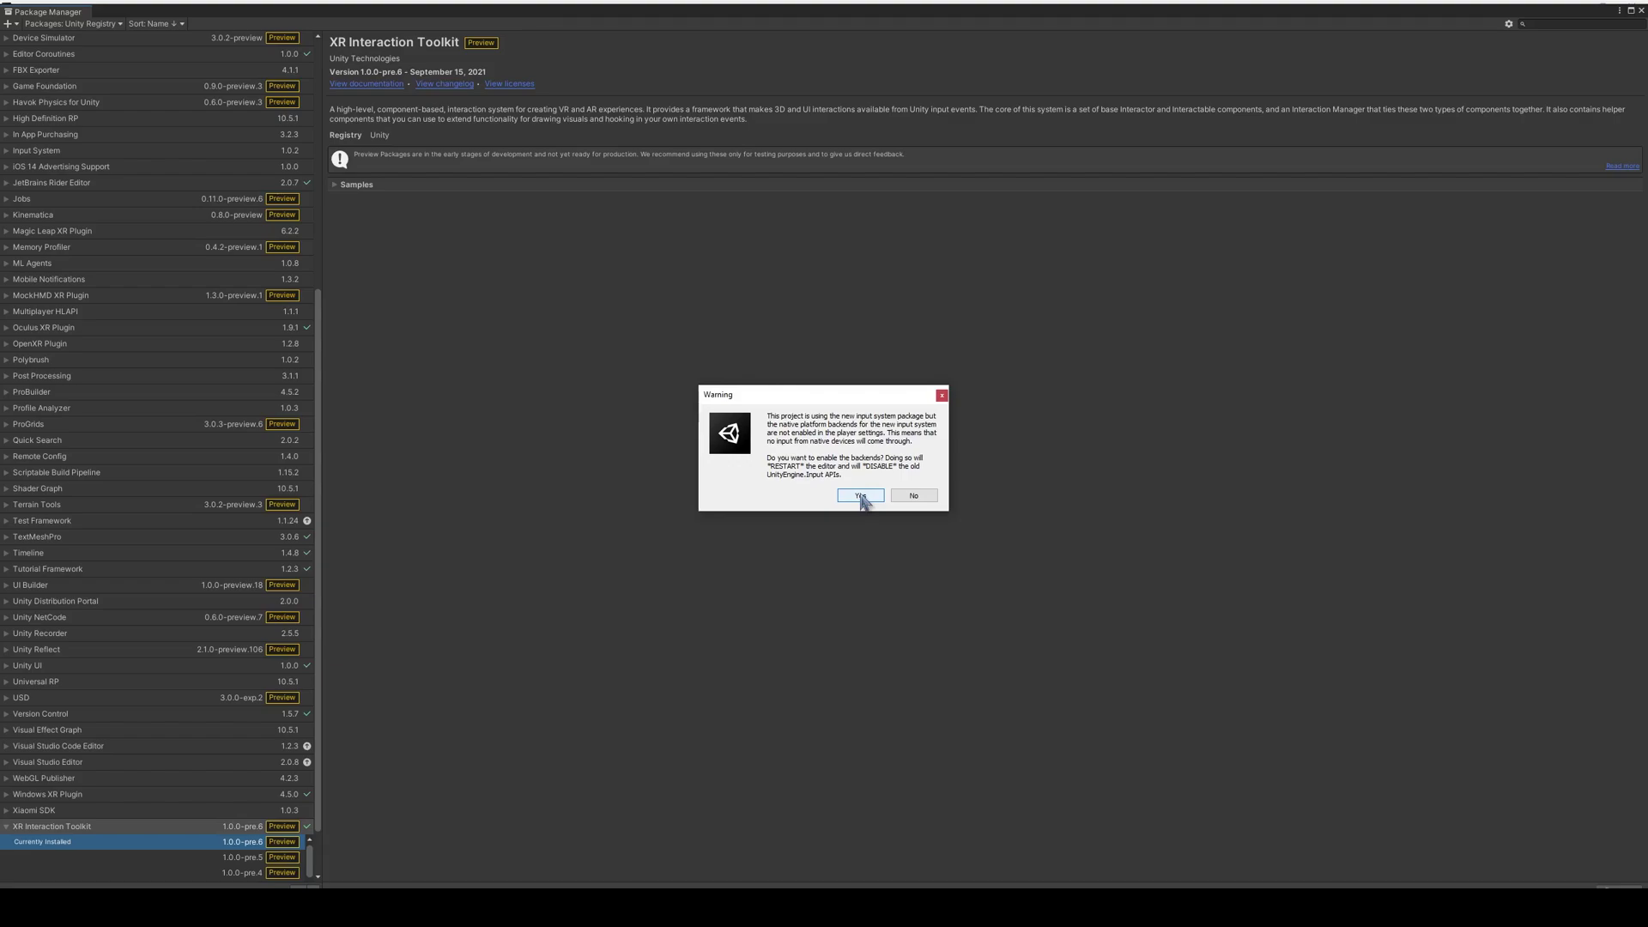
pyautogui.click(861, 497)
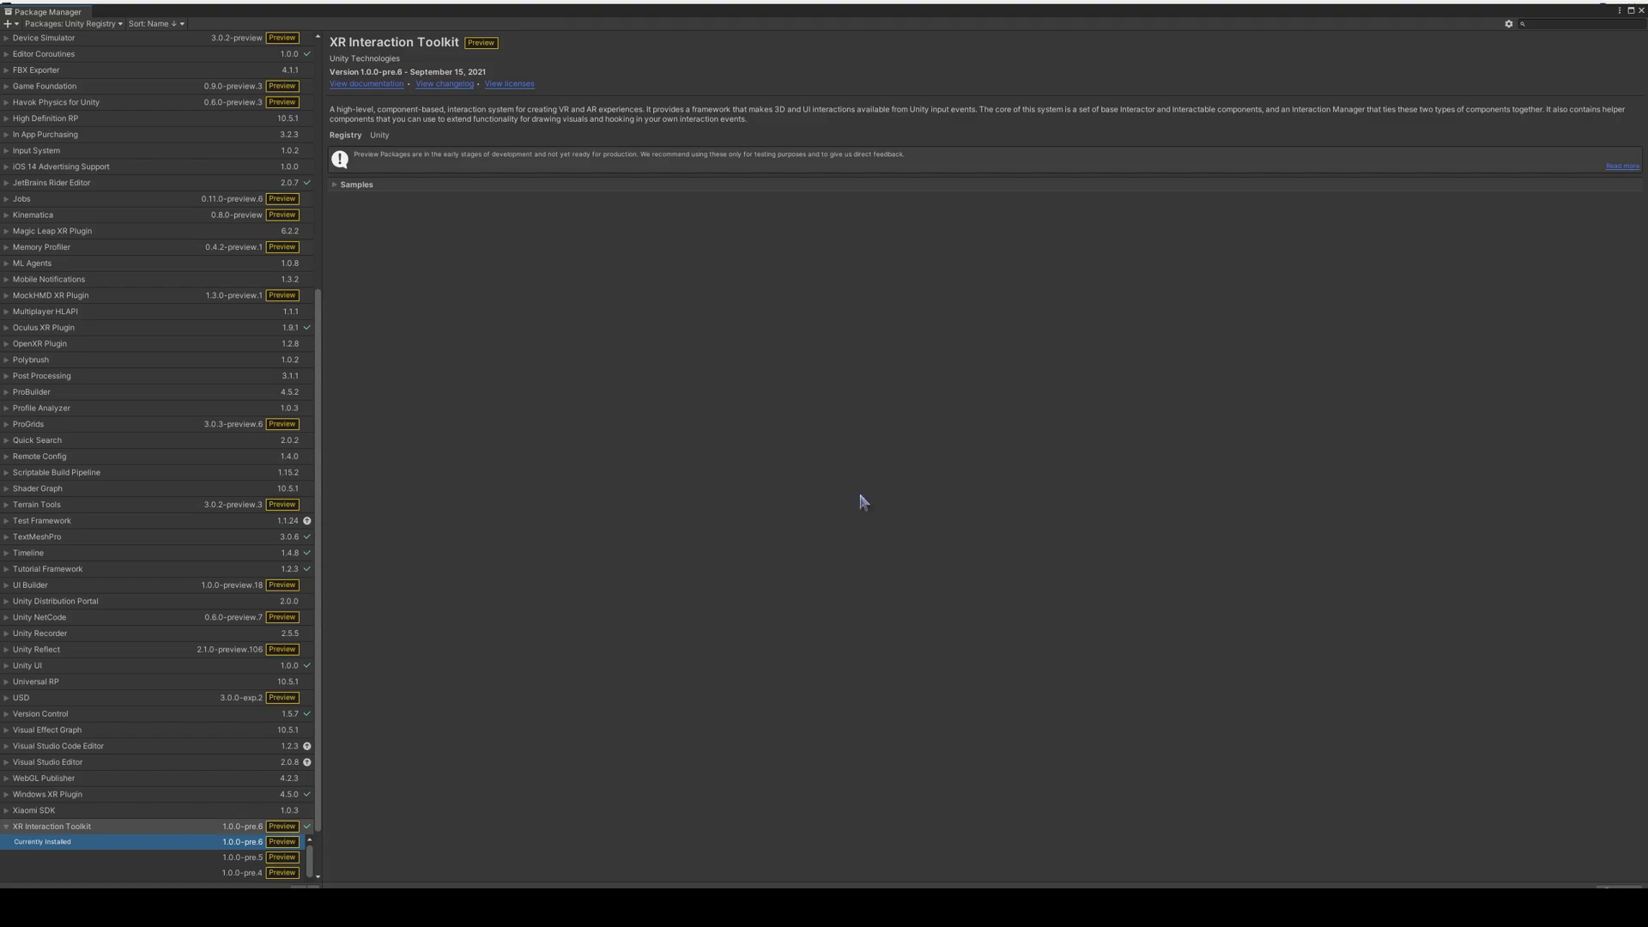
# Import the XR Interaction Toolkit's Default Input Actions sample and close Package Manager
pyautogui.click(174, 858)
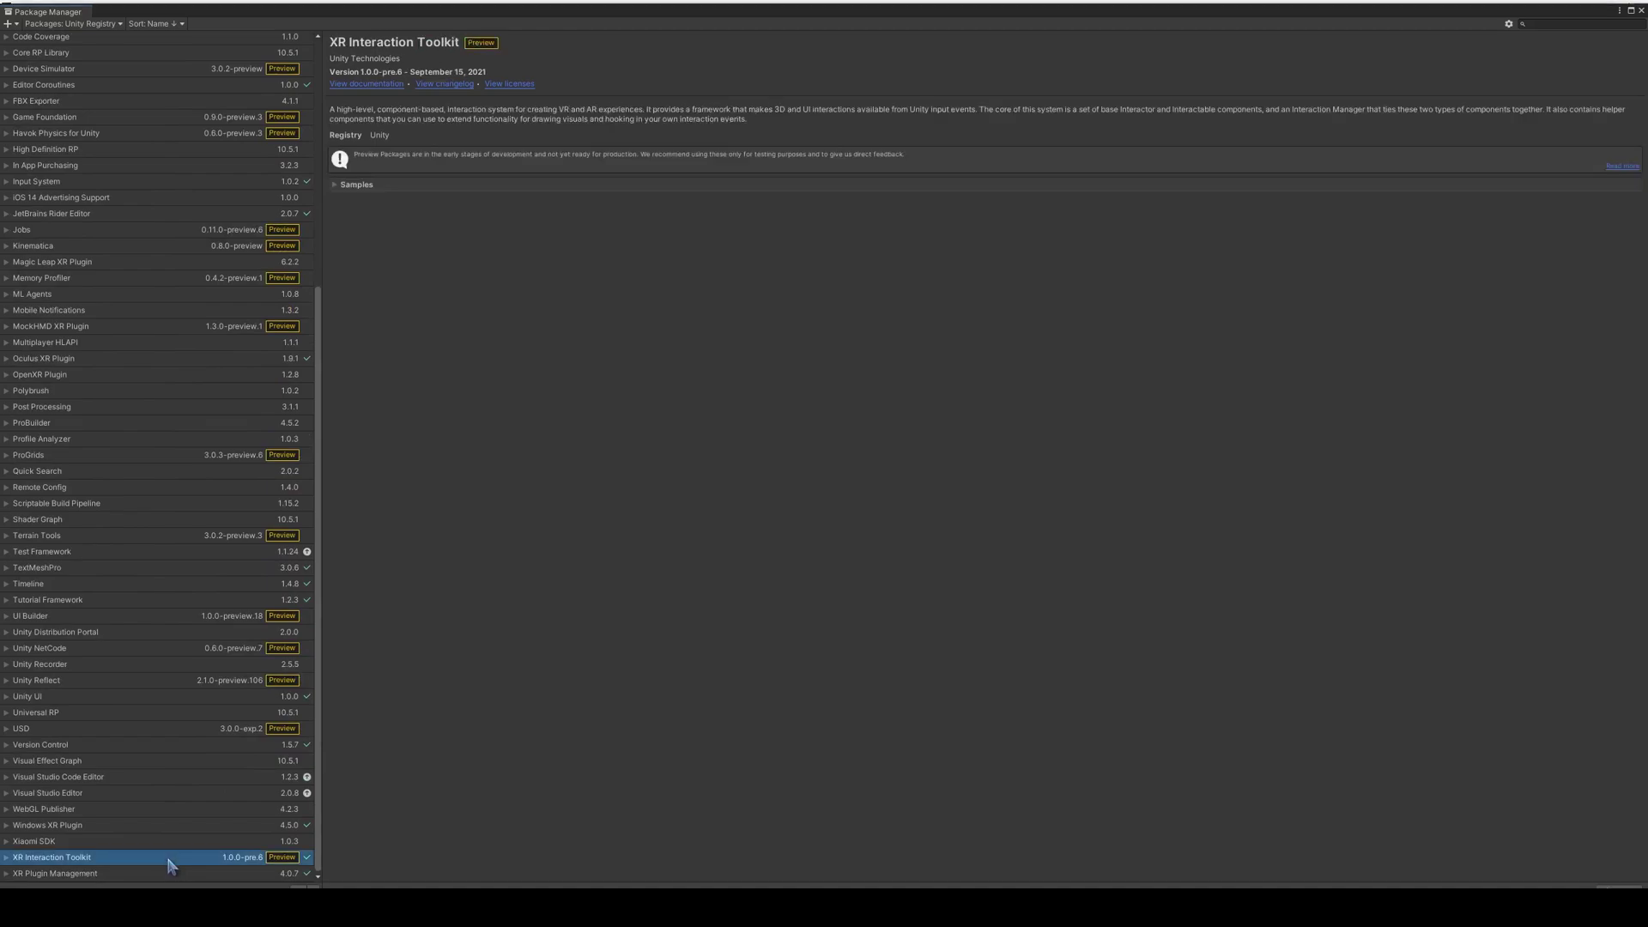
pyautogui.click(338, 185)
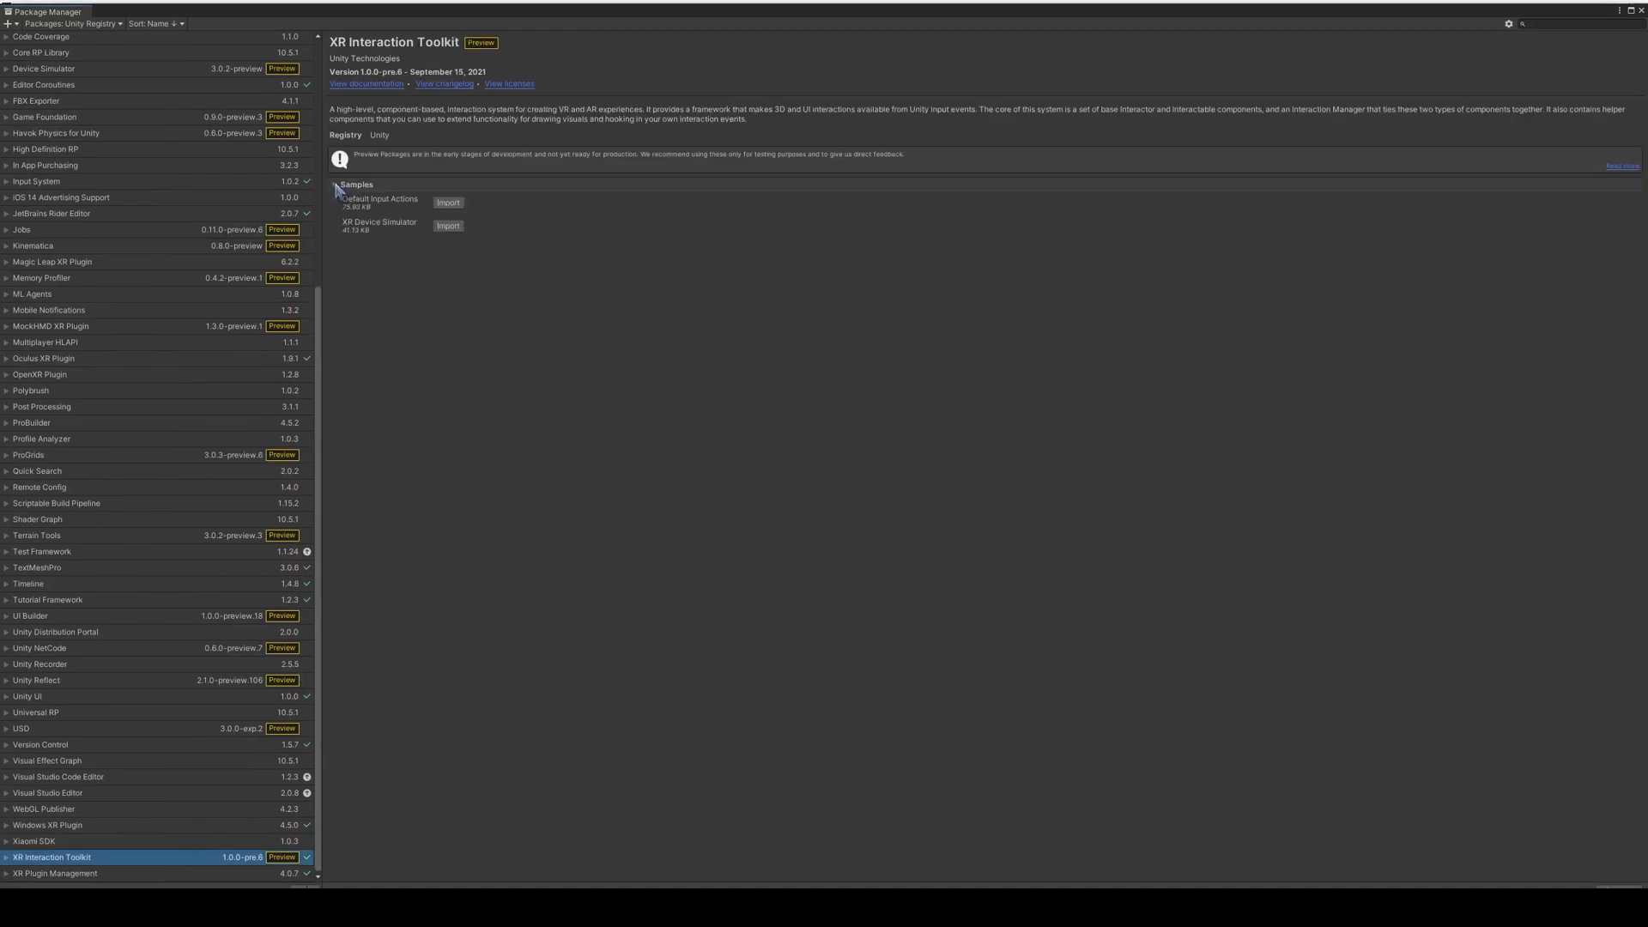
pyautogui.click(451, 204)
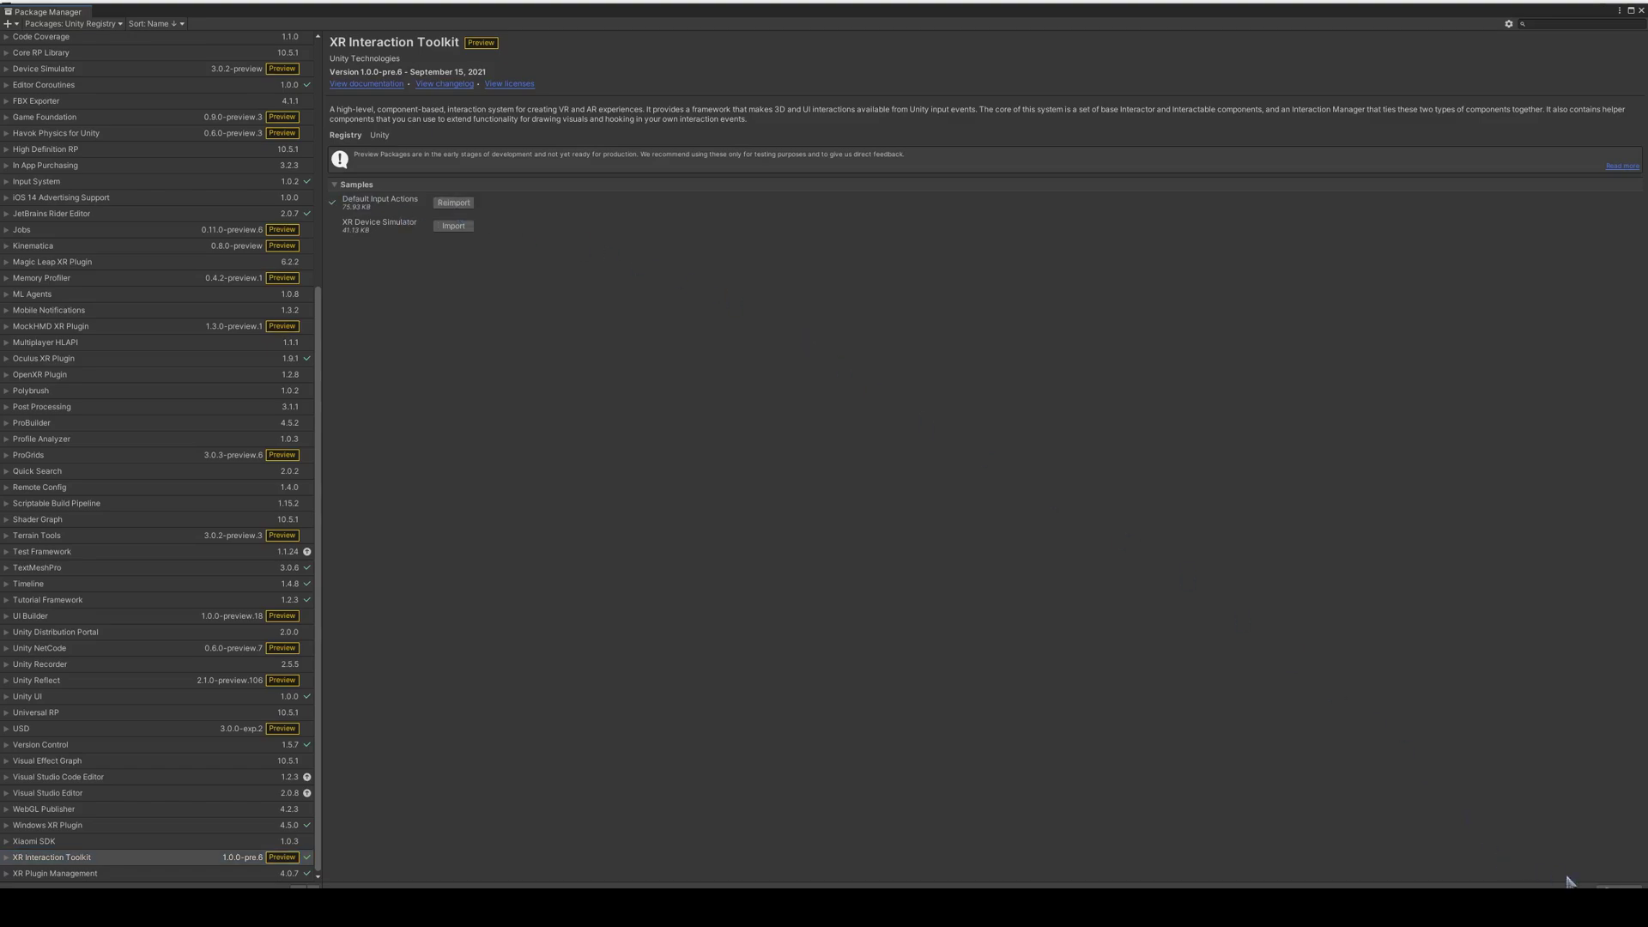
pyautogui.click(1640, 11)
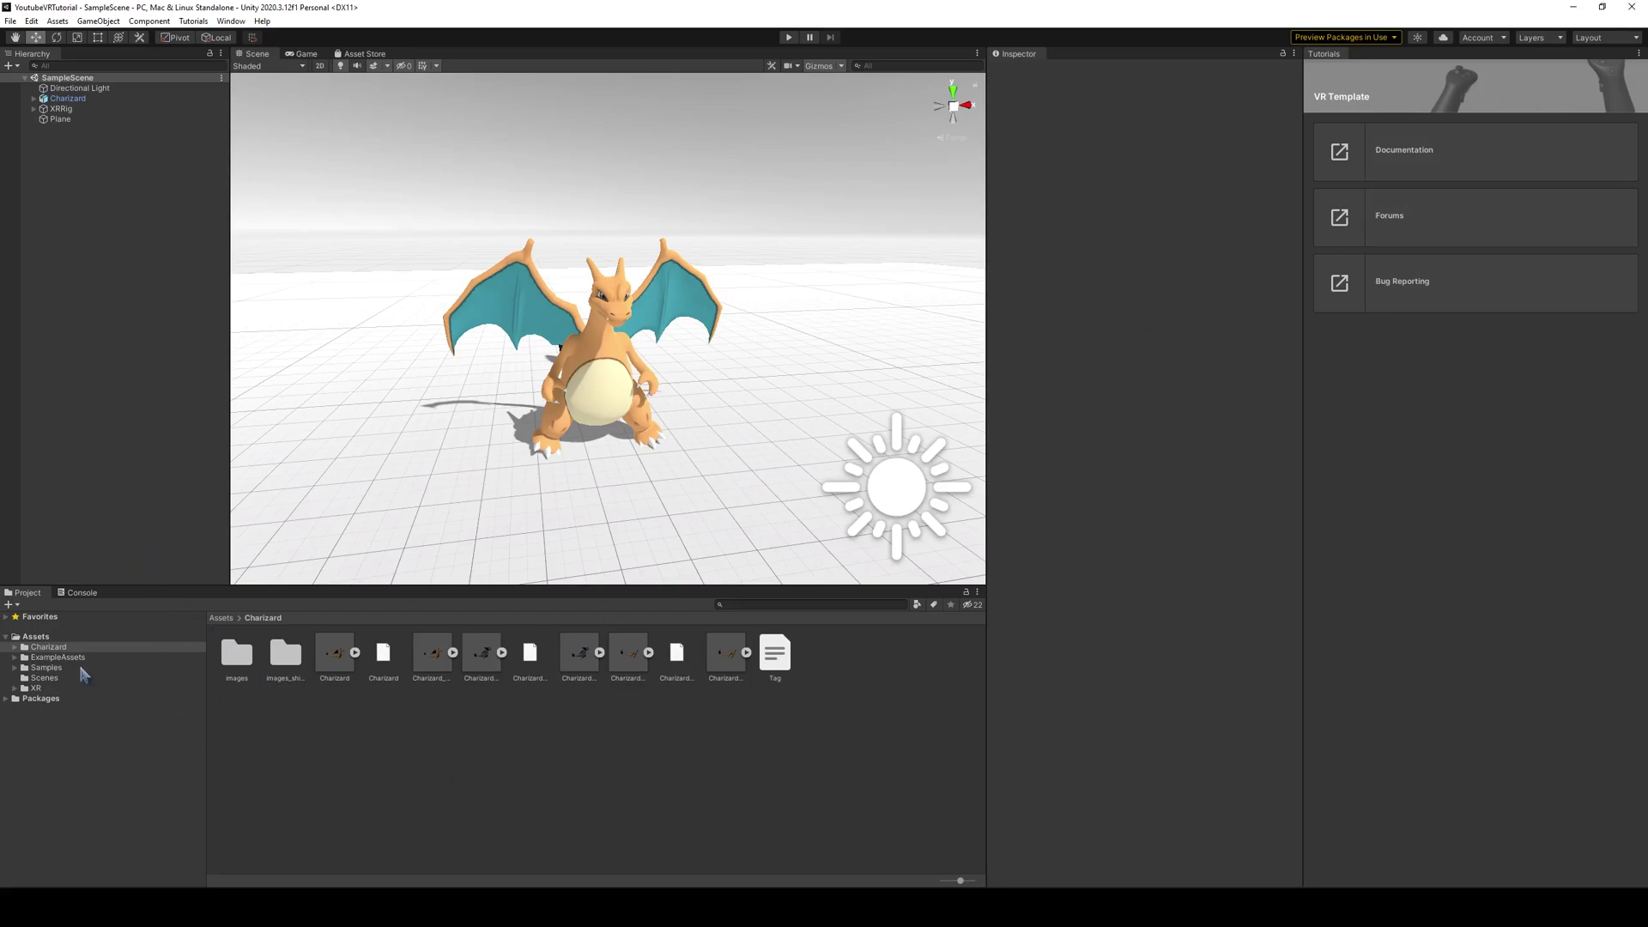
# Browse to Samples > XR Interaction Toolkit > 1.0.0-pre.6 > Default Input Actions in the Project window
pyautogui.click(51, 659)
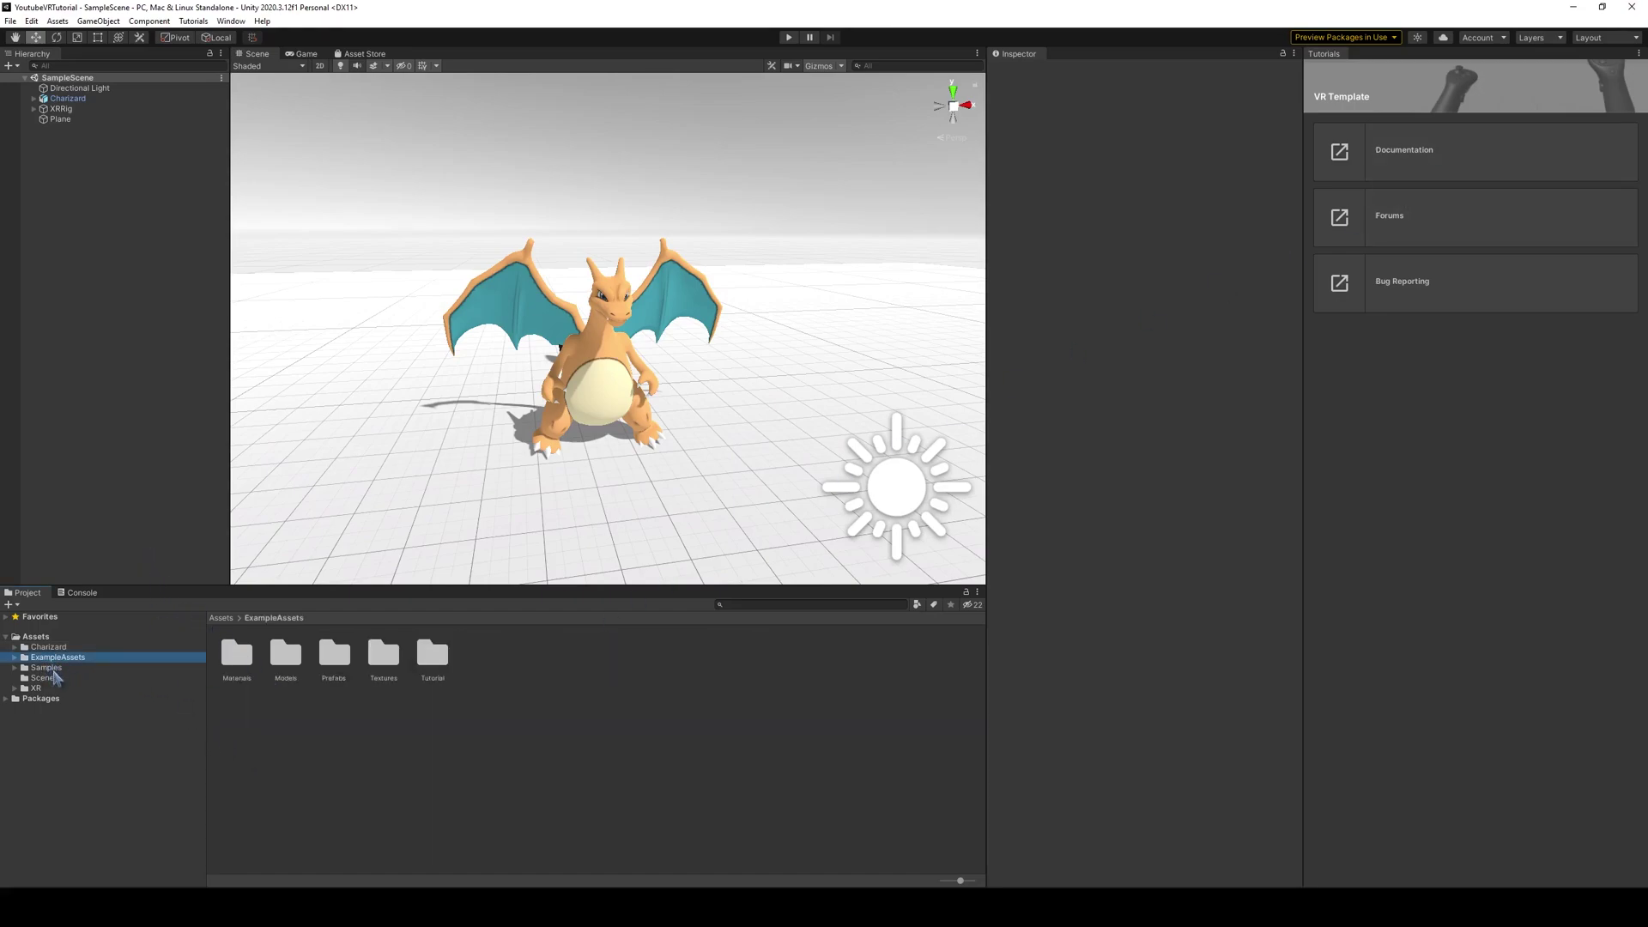
pyautogui.click(48, 668)
pyautogui.doubleClick(248, 669)
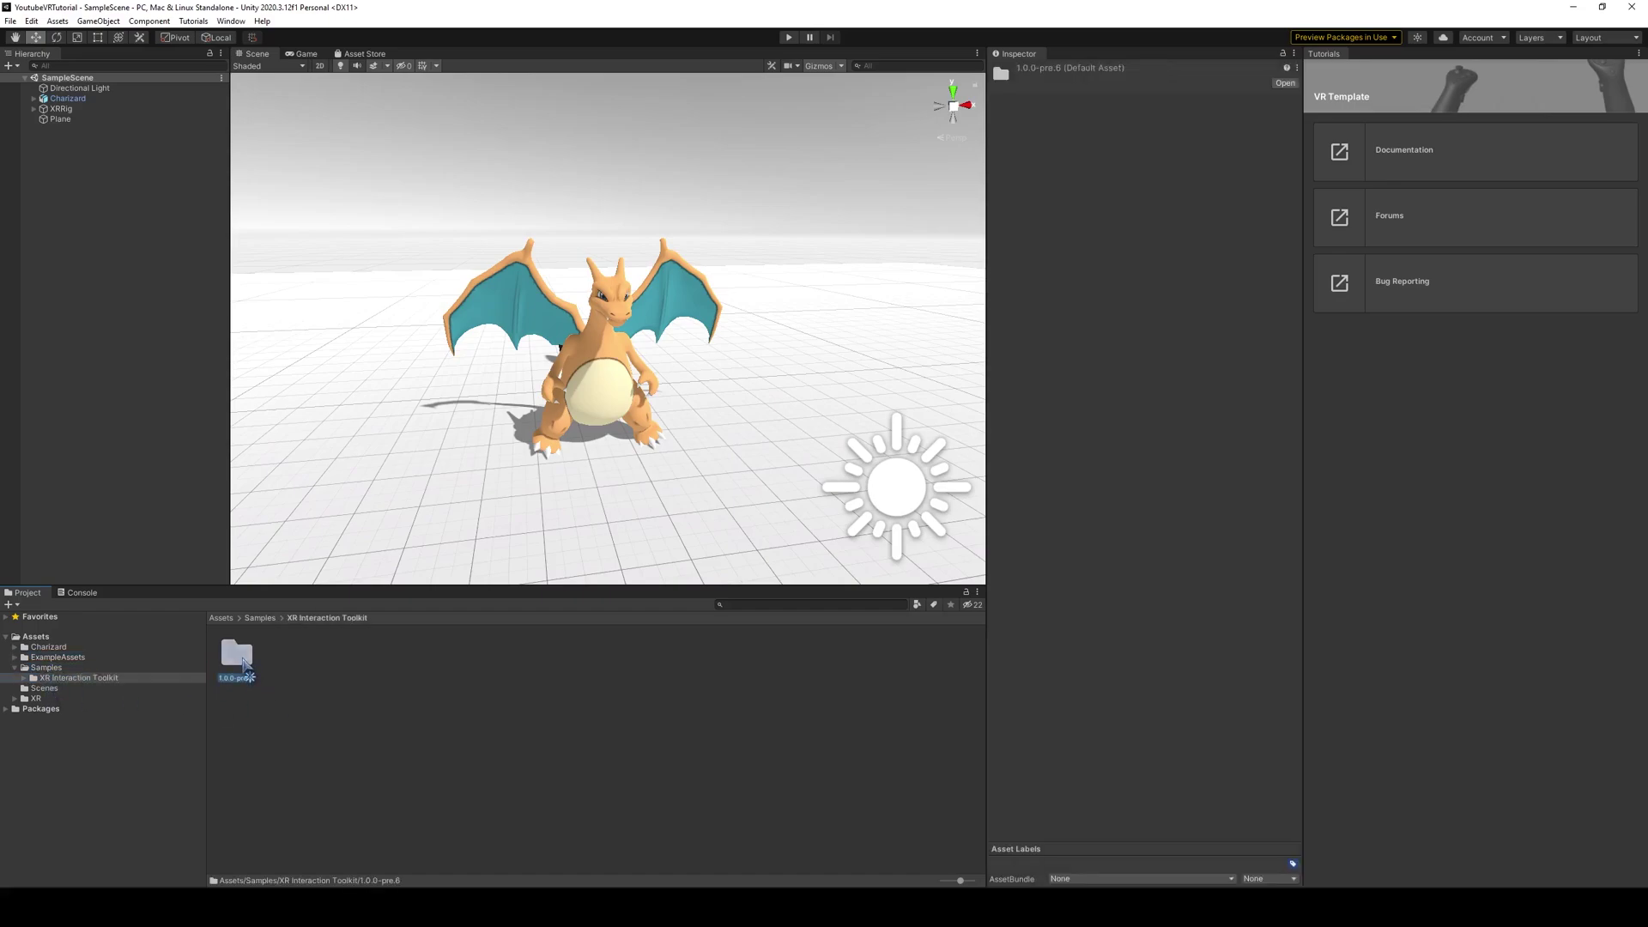
pyautogui.doubleClick(248, 668)
pyautogui.doubleClick(248, 666)
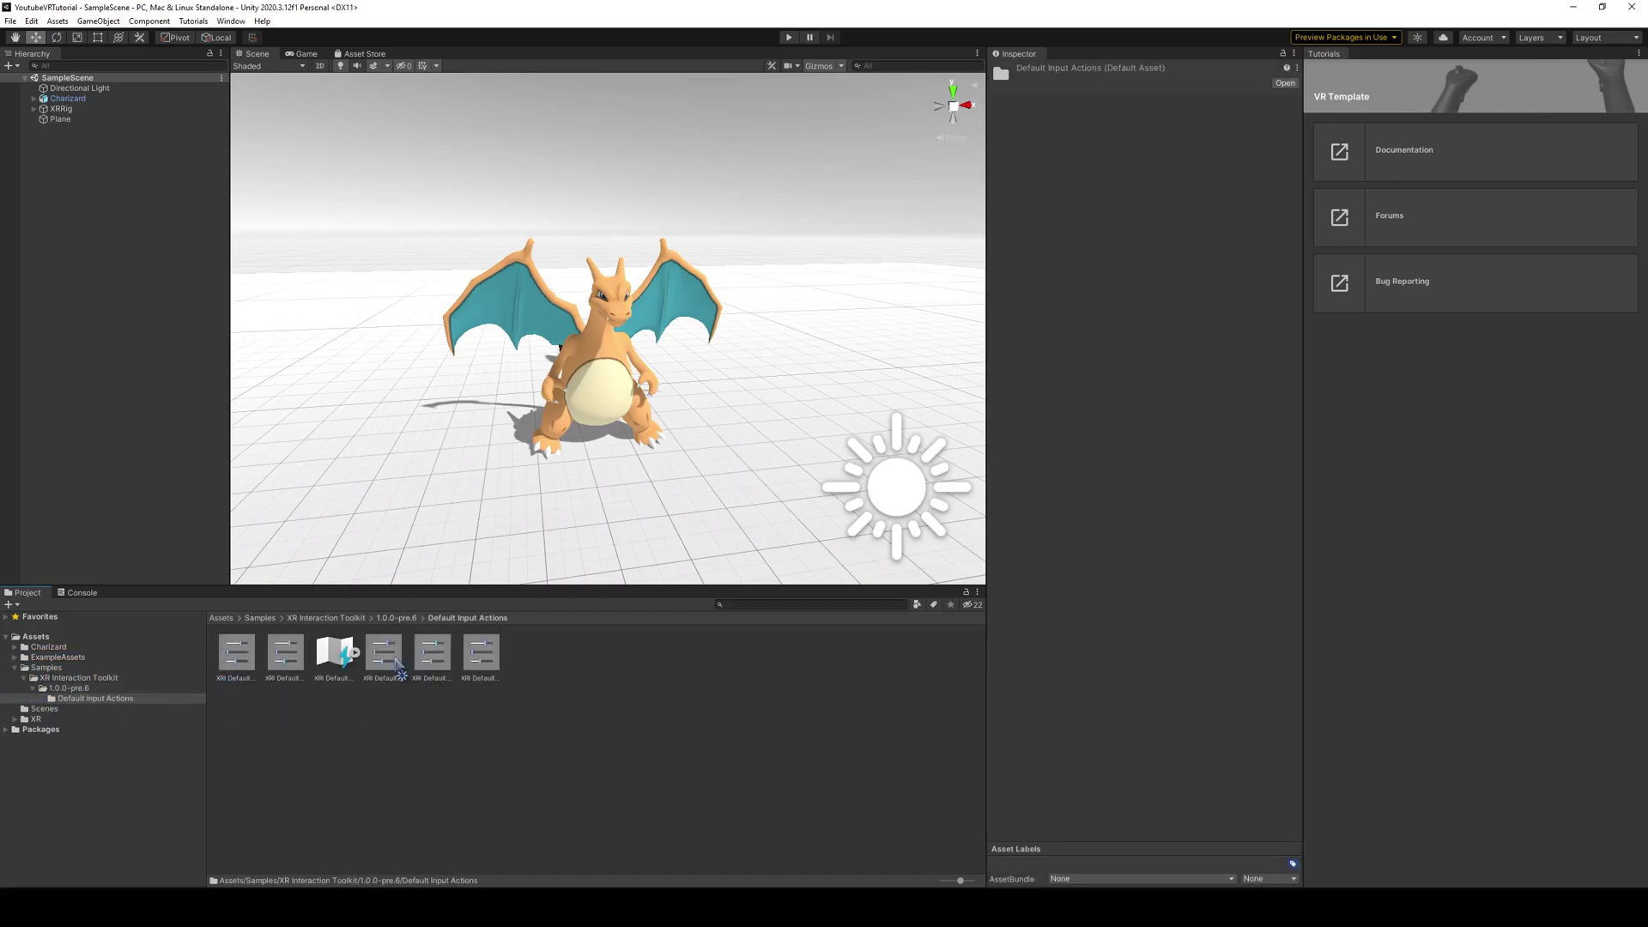
pyautogui.keyDown('ctrl'); pyautogui.scroll(-3, 331, 706); pyautogui.keyUp('ctrl')
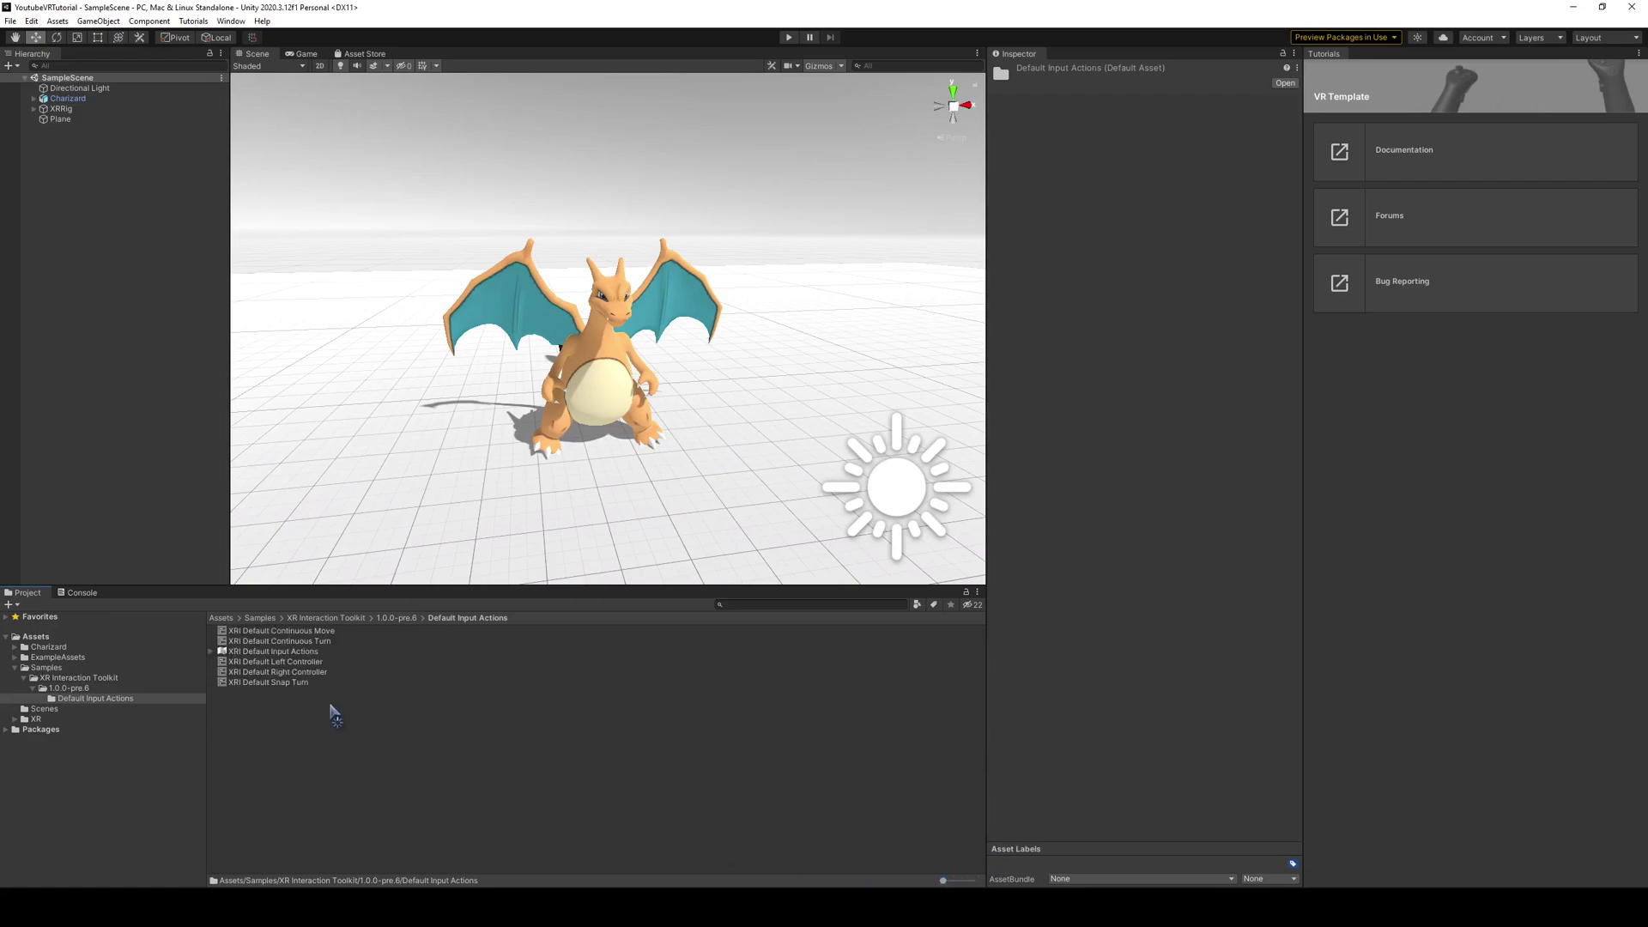
# Add the XRI Default Left and Right Controller presets as ActionBasedController defaults
pyautogui.click(296, 662)
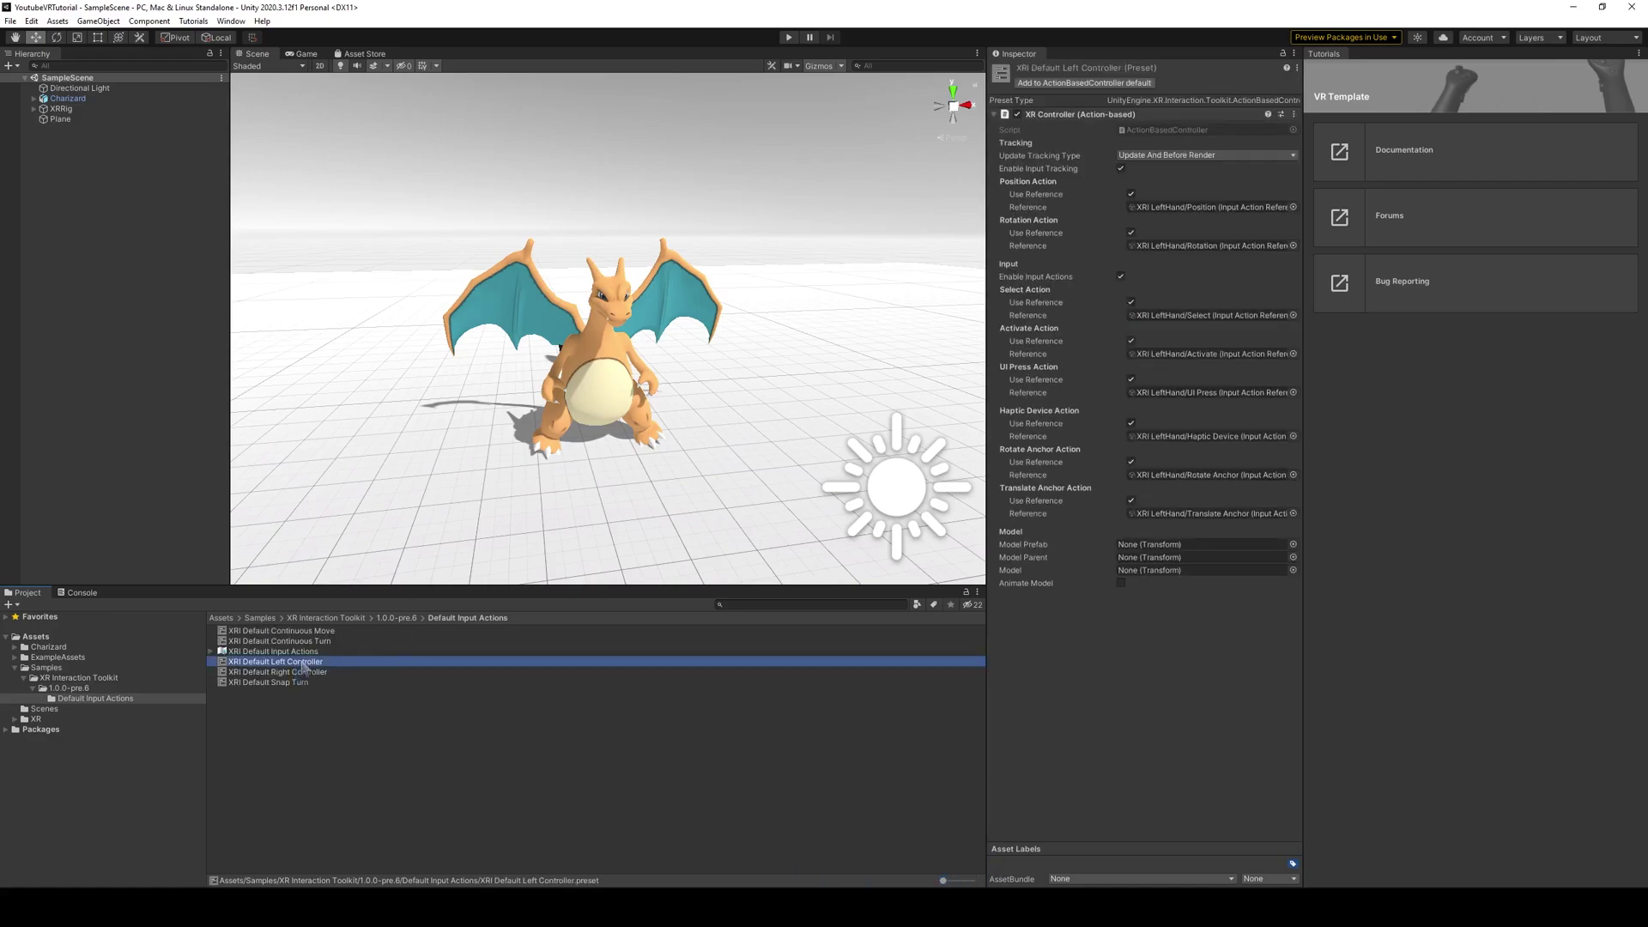
pyautogui.click(1065, 84)
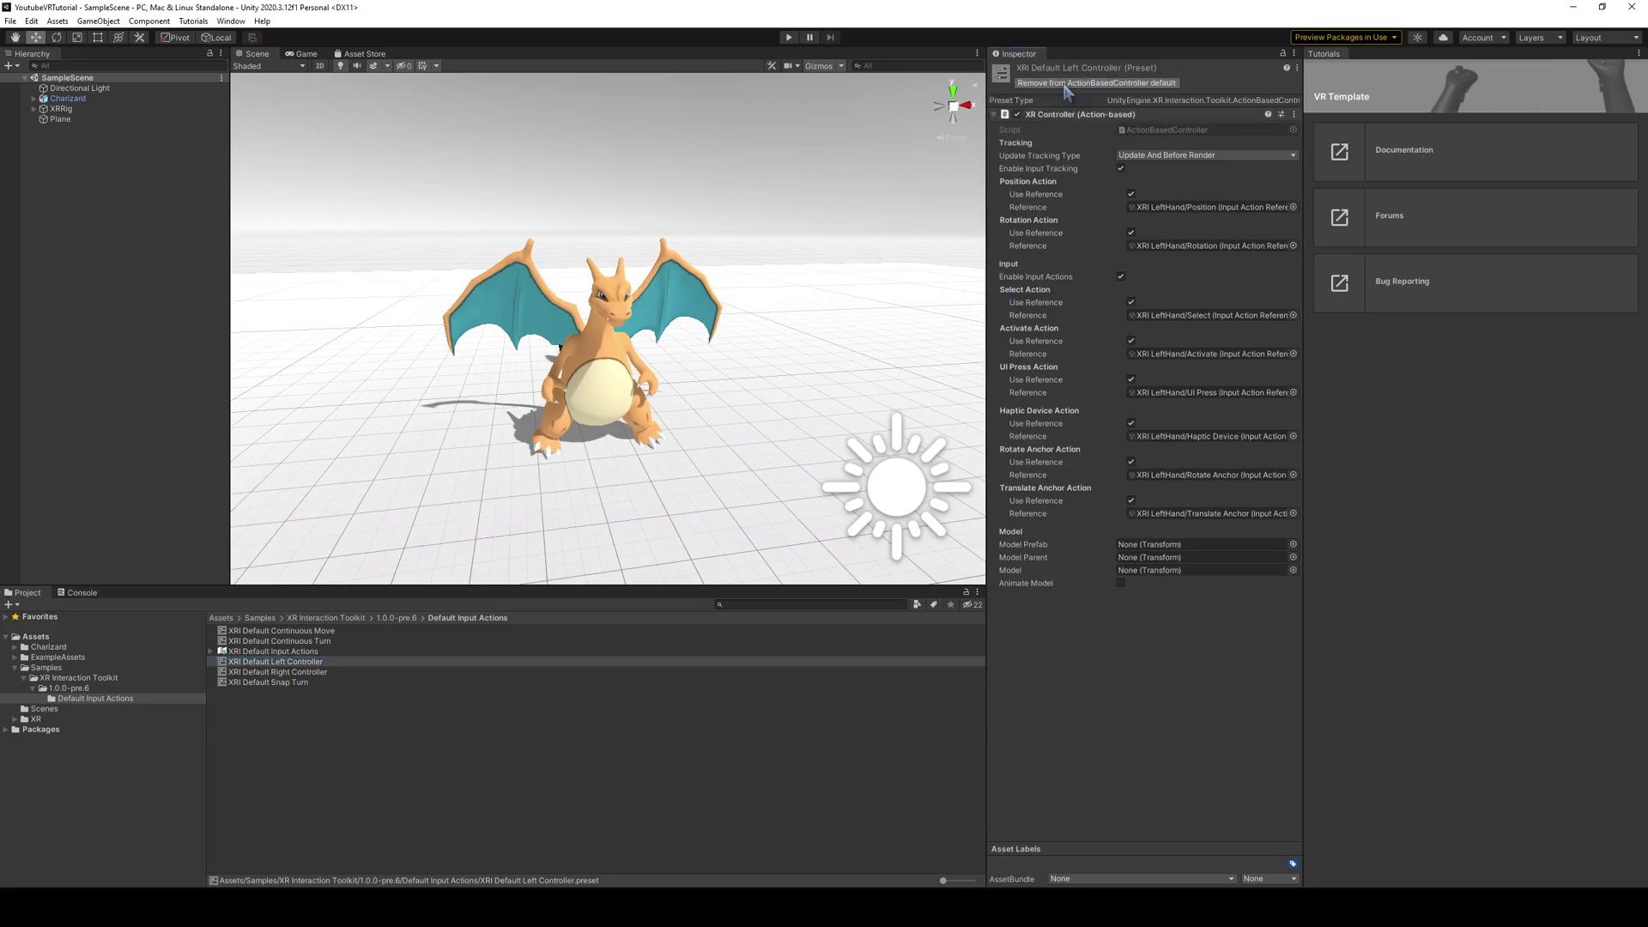
pyautogui.click(295, 672)
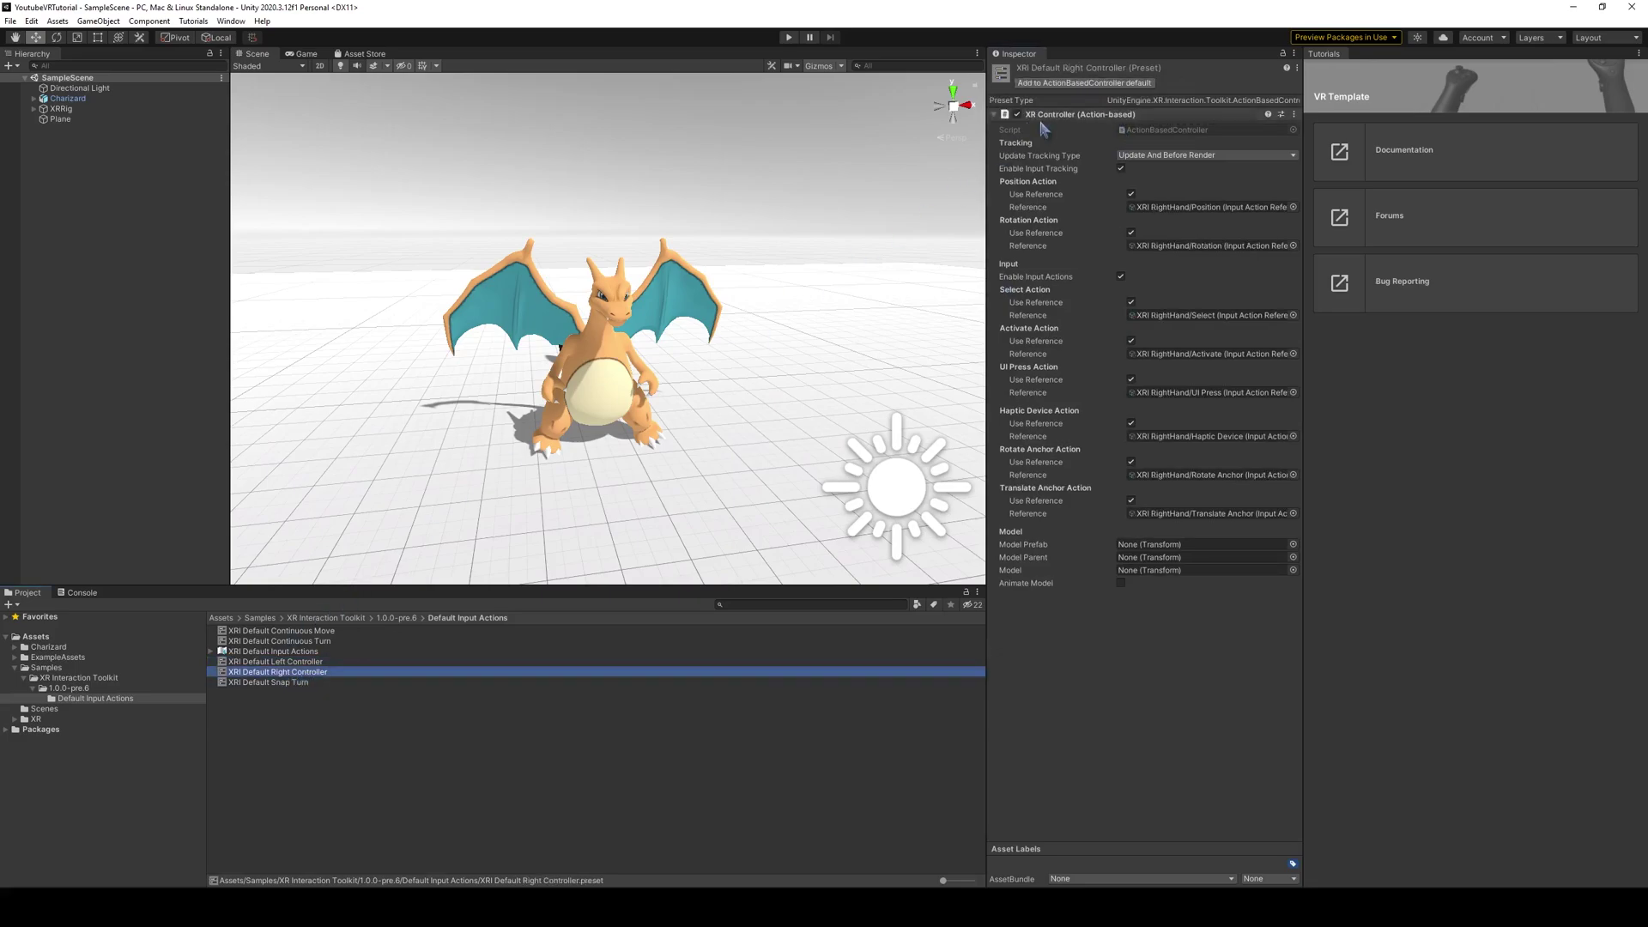
pyautogui.click(1091, 86)
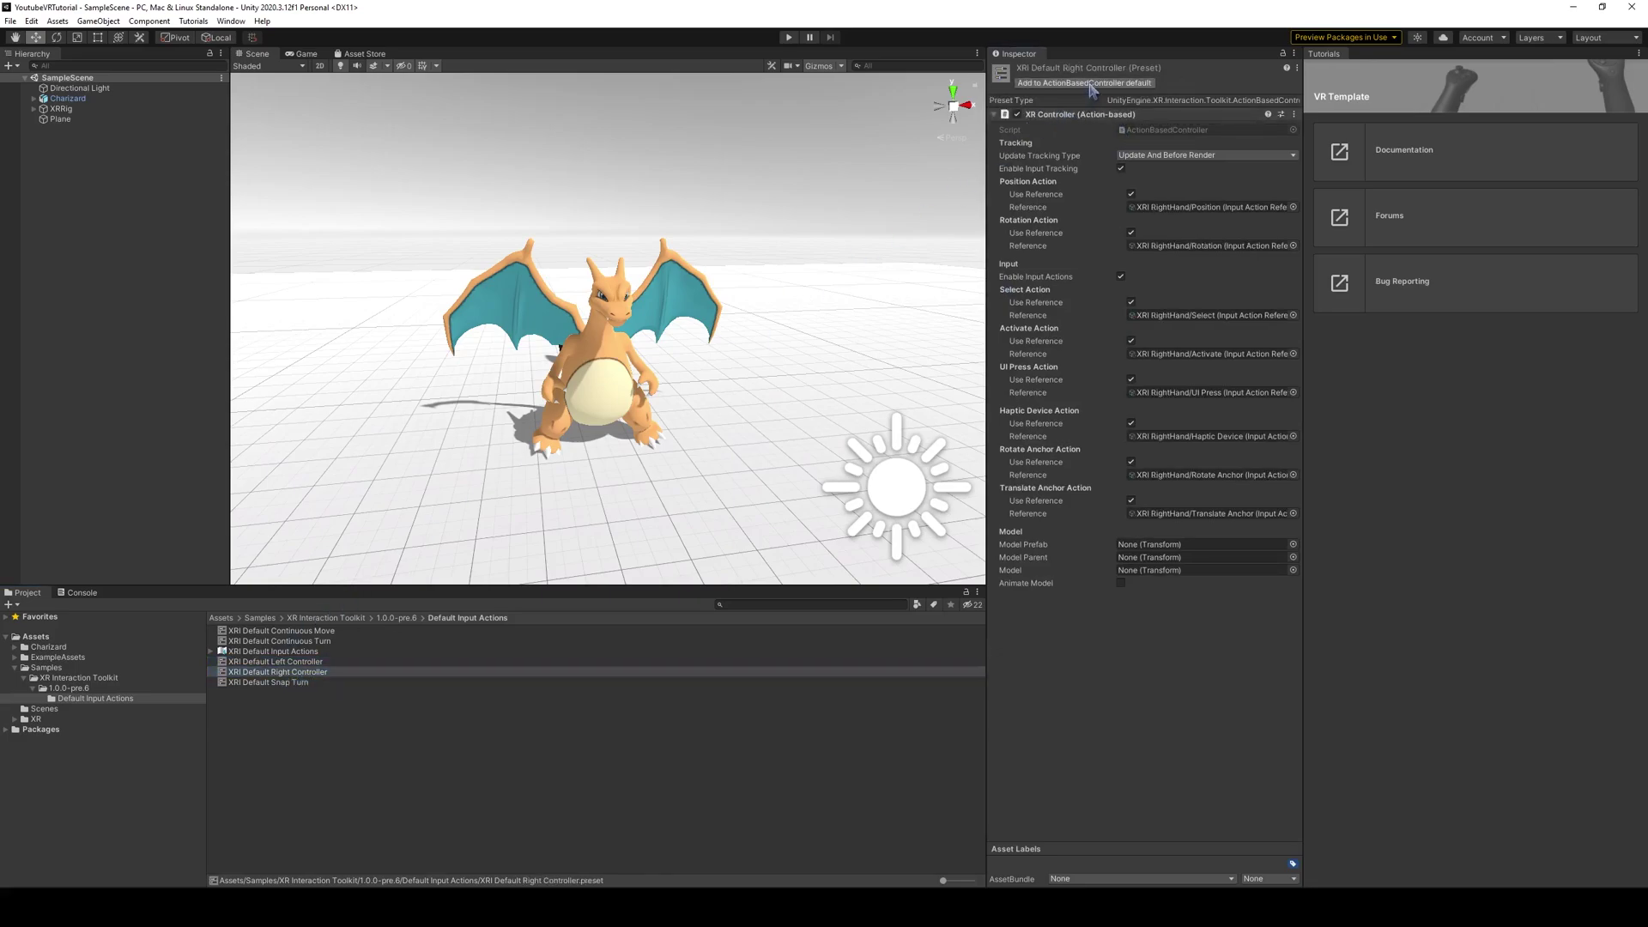
# In the Preset Manager, set the right ActionBasedController preset's filter to 'Right', then close Project Settings
pyautogui.click(32, 20)
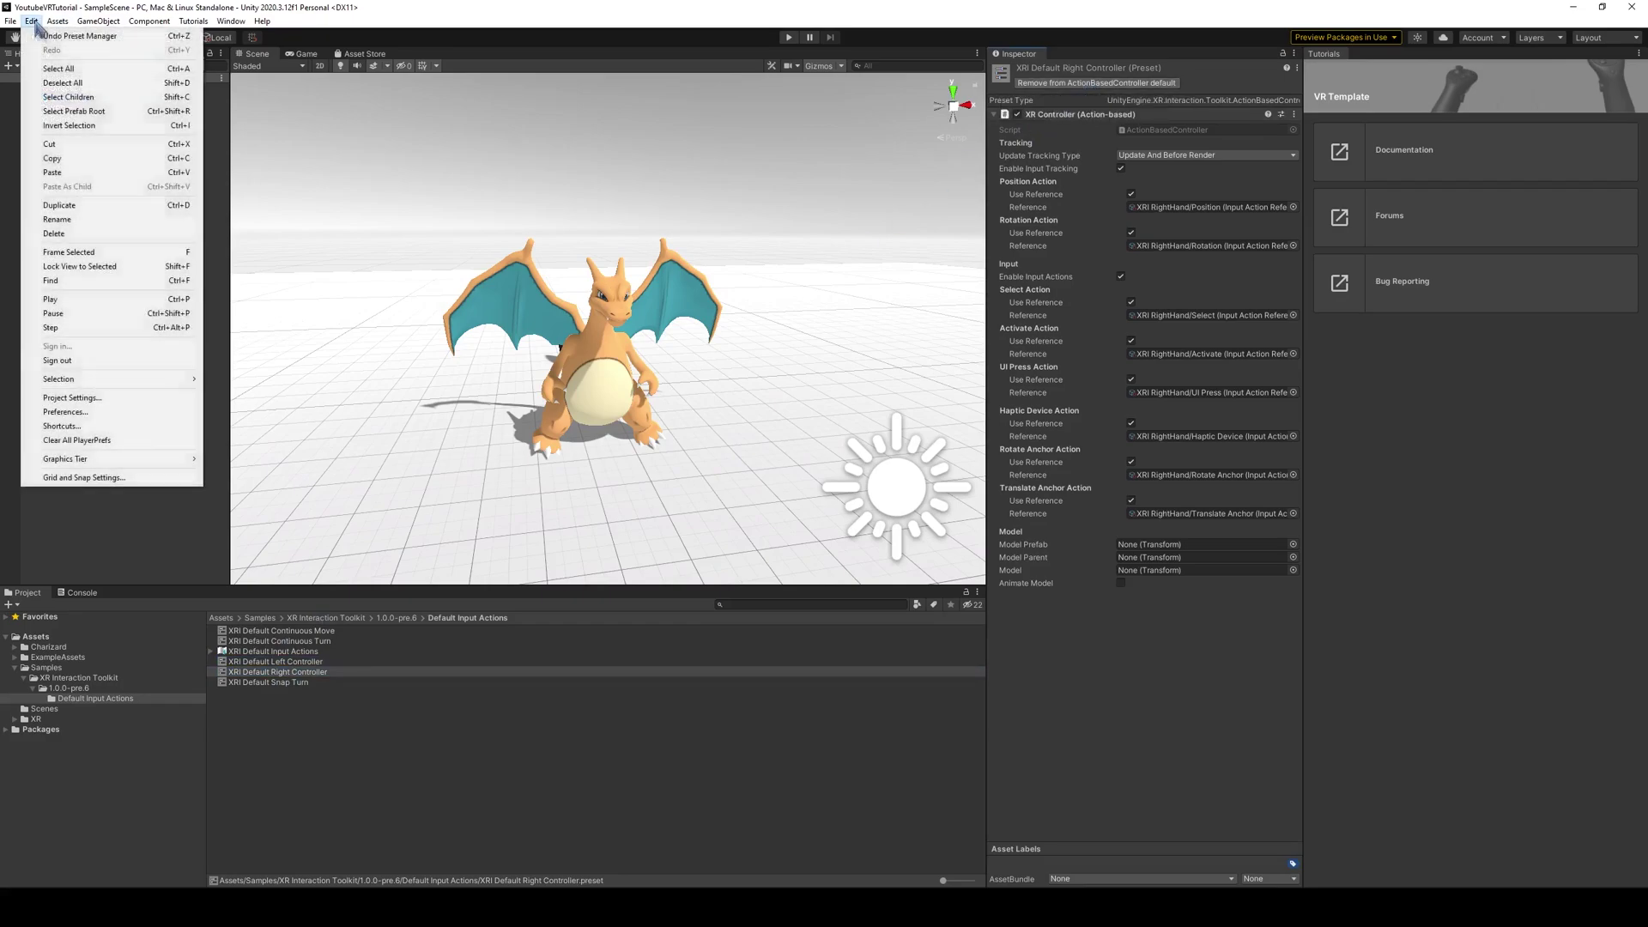
pyautogui.click(117, 402)
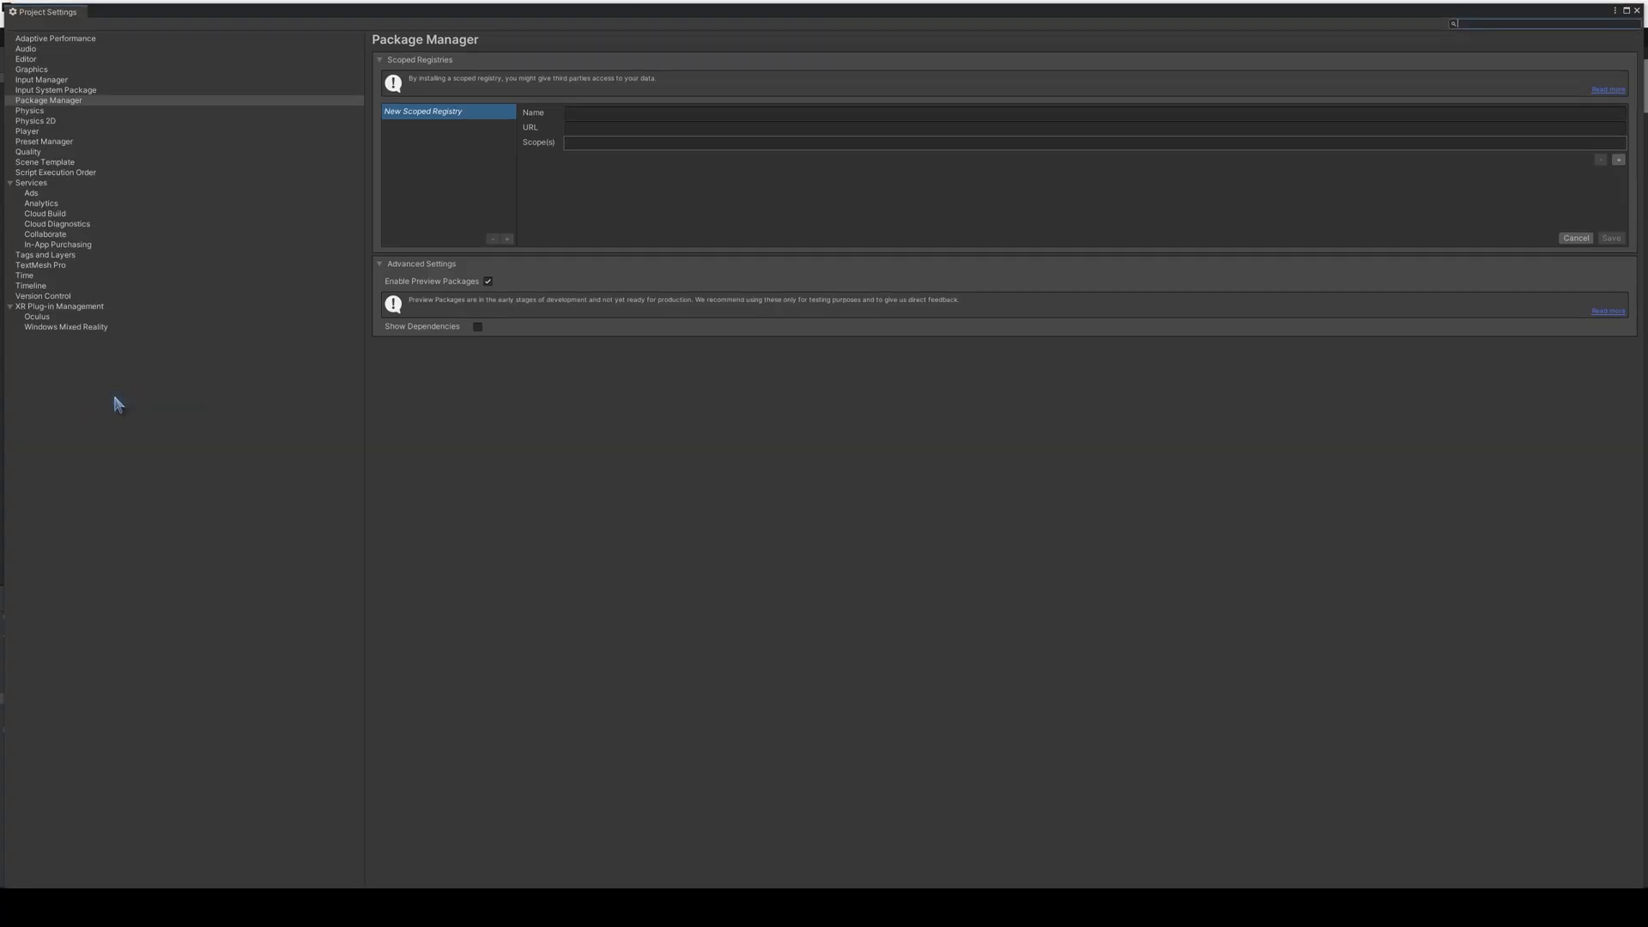
pyautogui.click(57, 142)
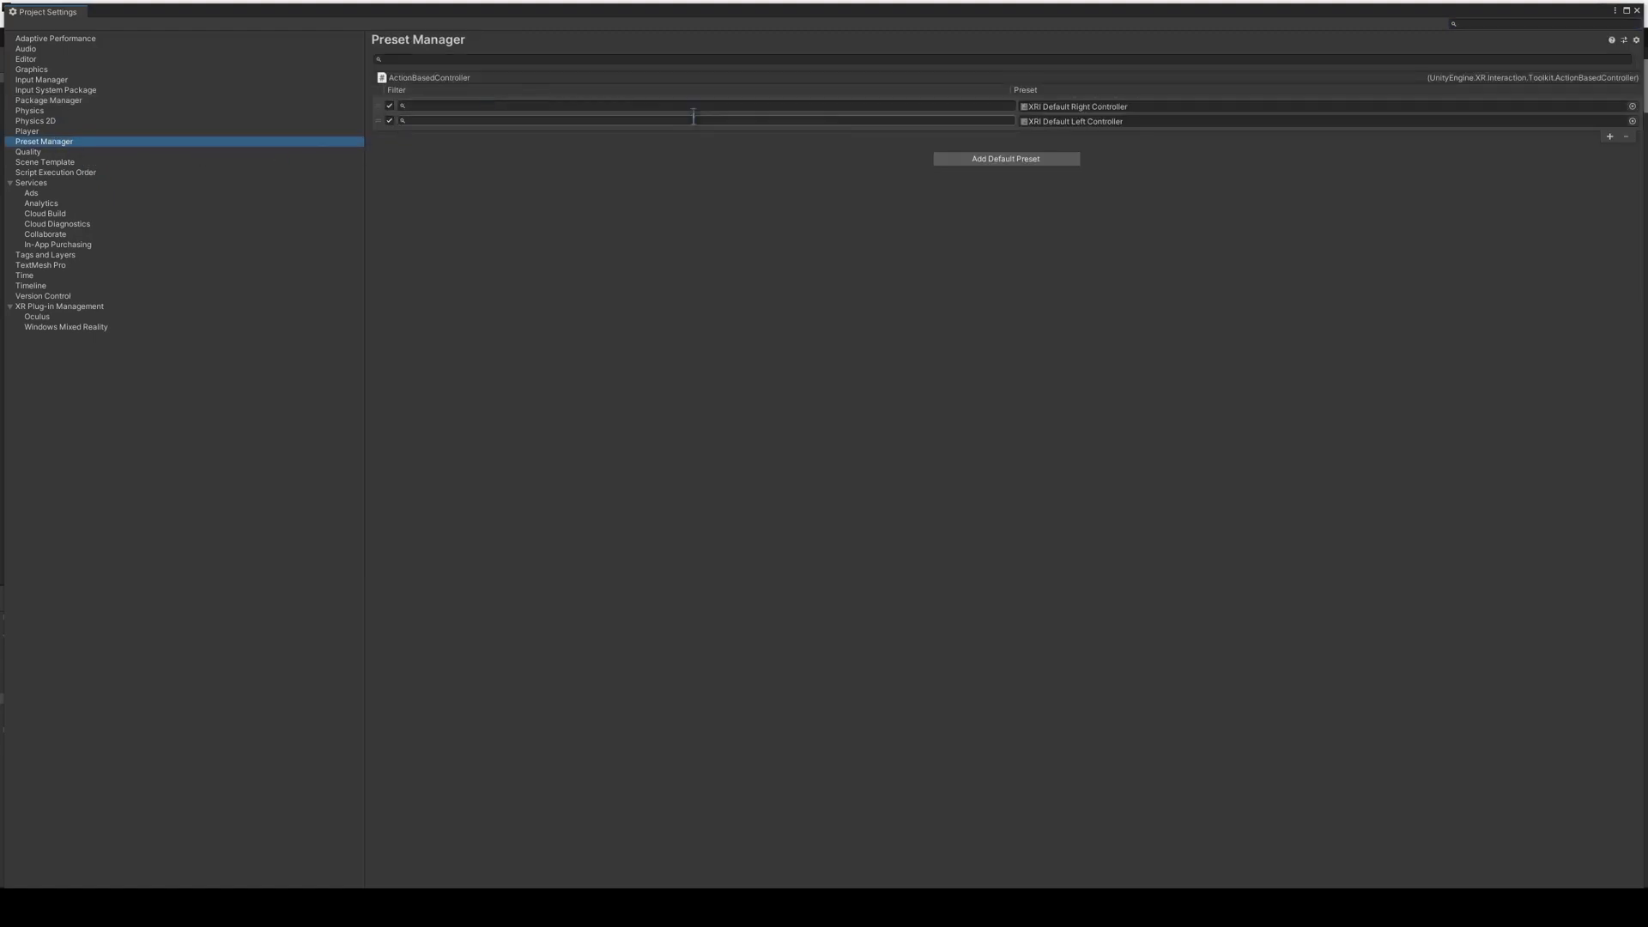
pyautogui.click(917, 109)
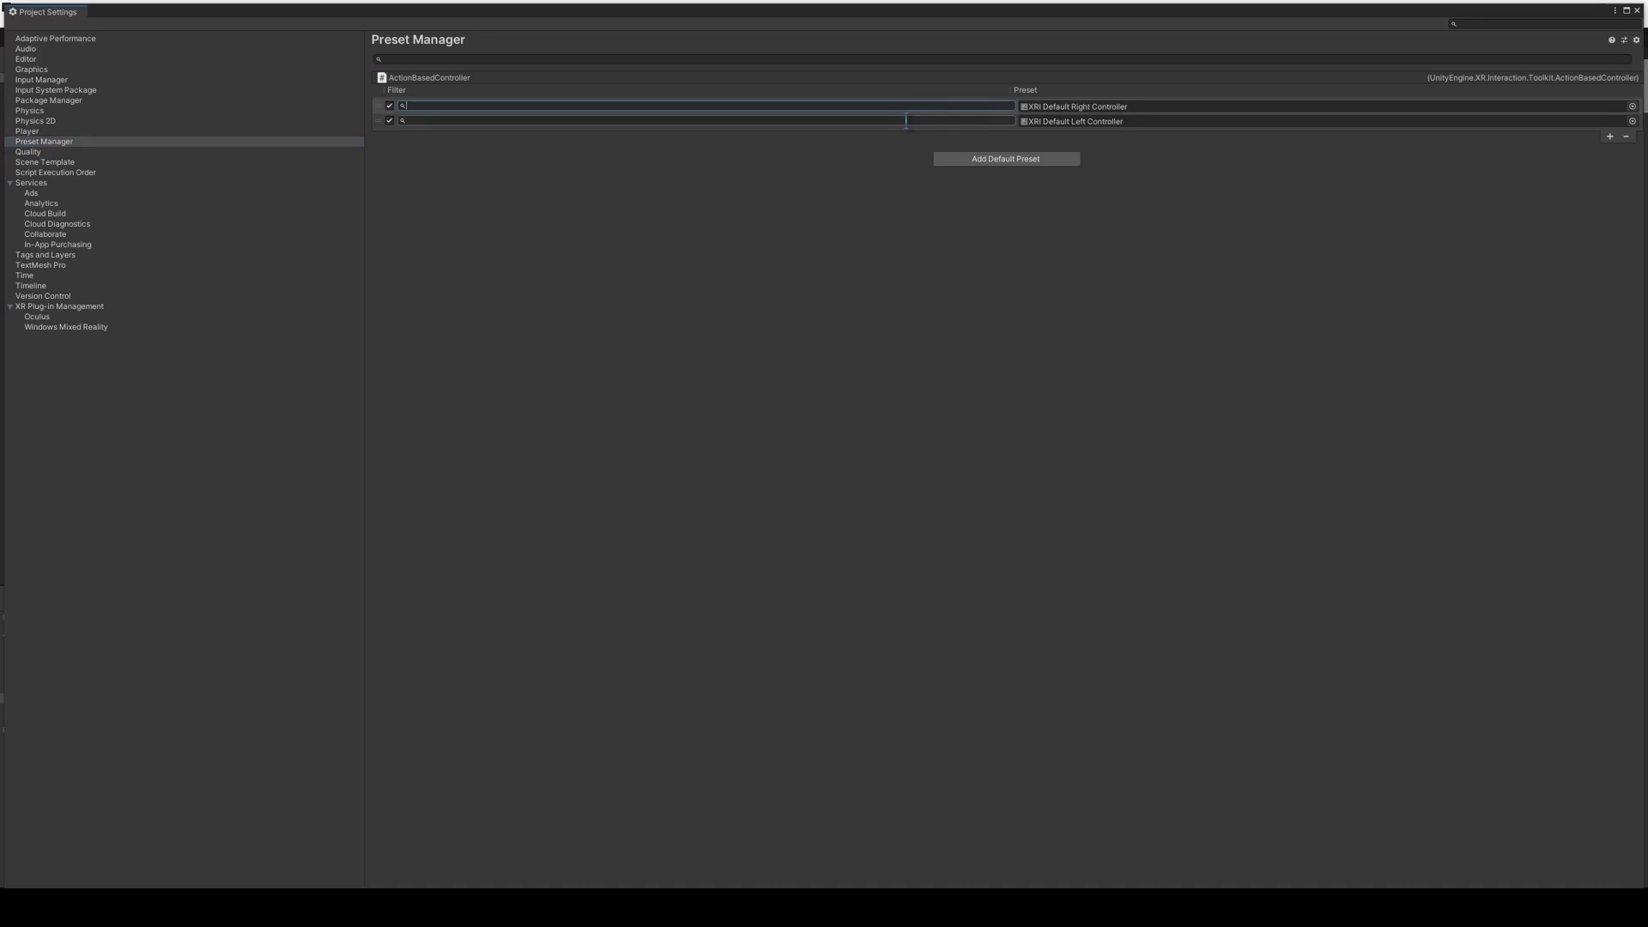
pyautogui.write('Right')
pyautogui.press('Return')
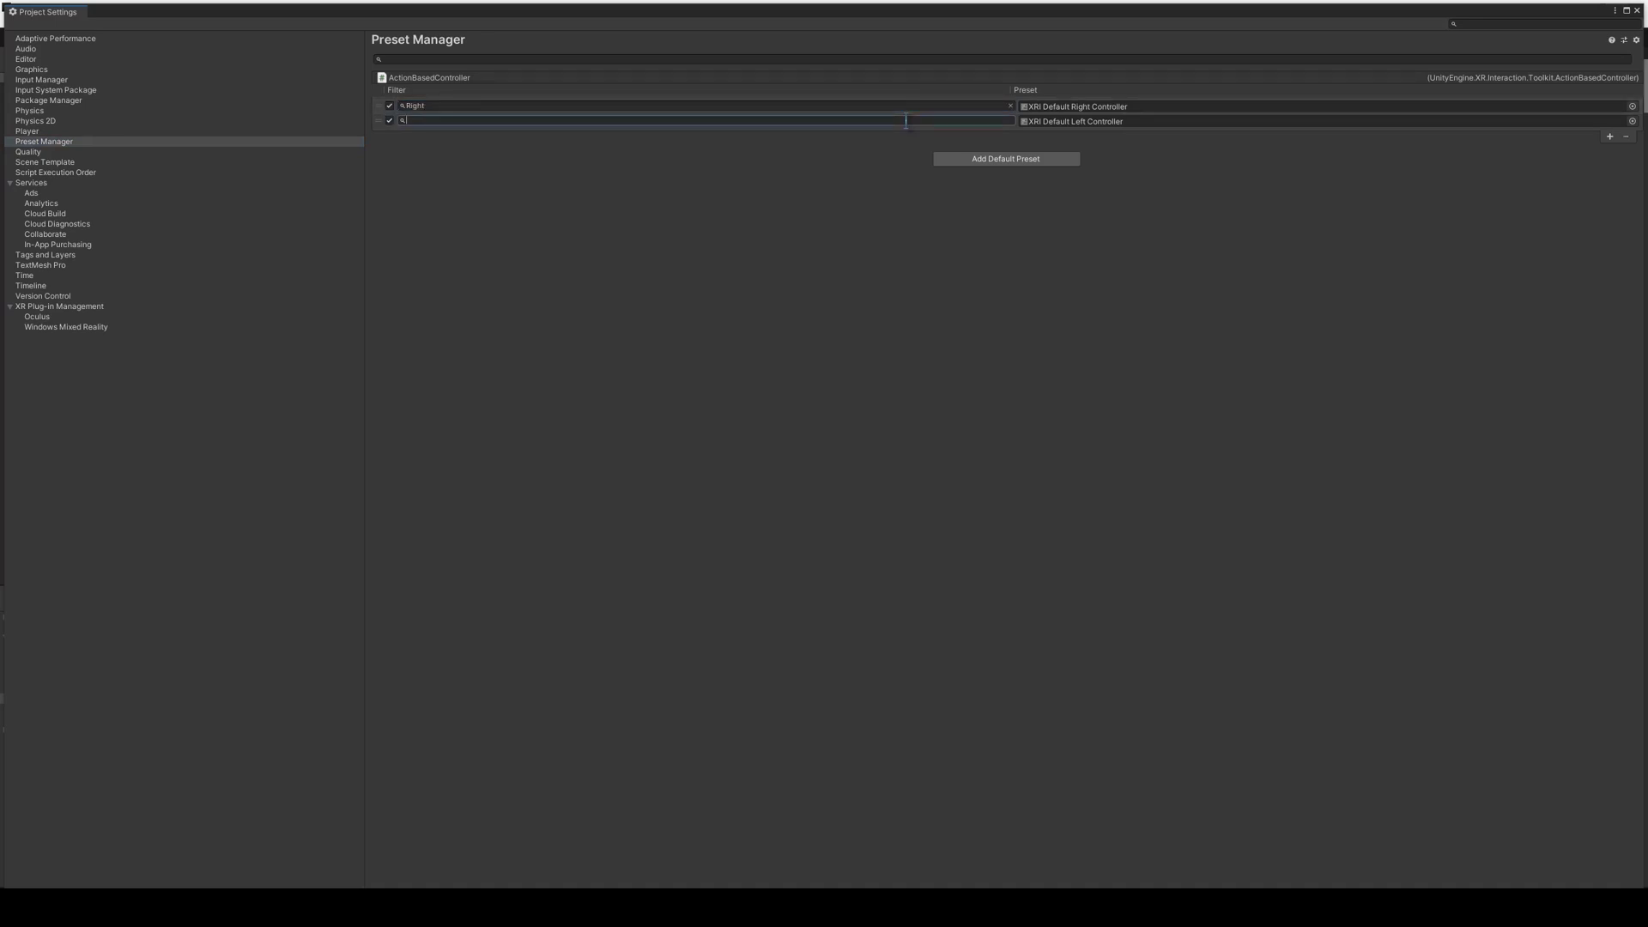
pyautogui.click(1638, 10)
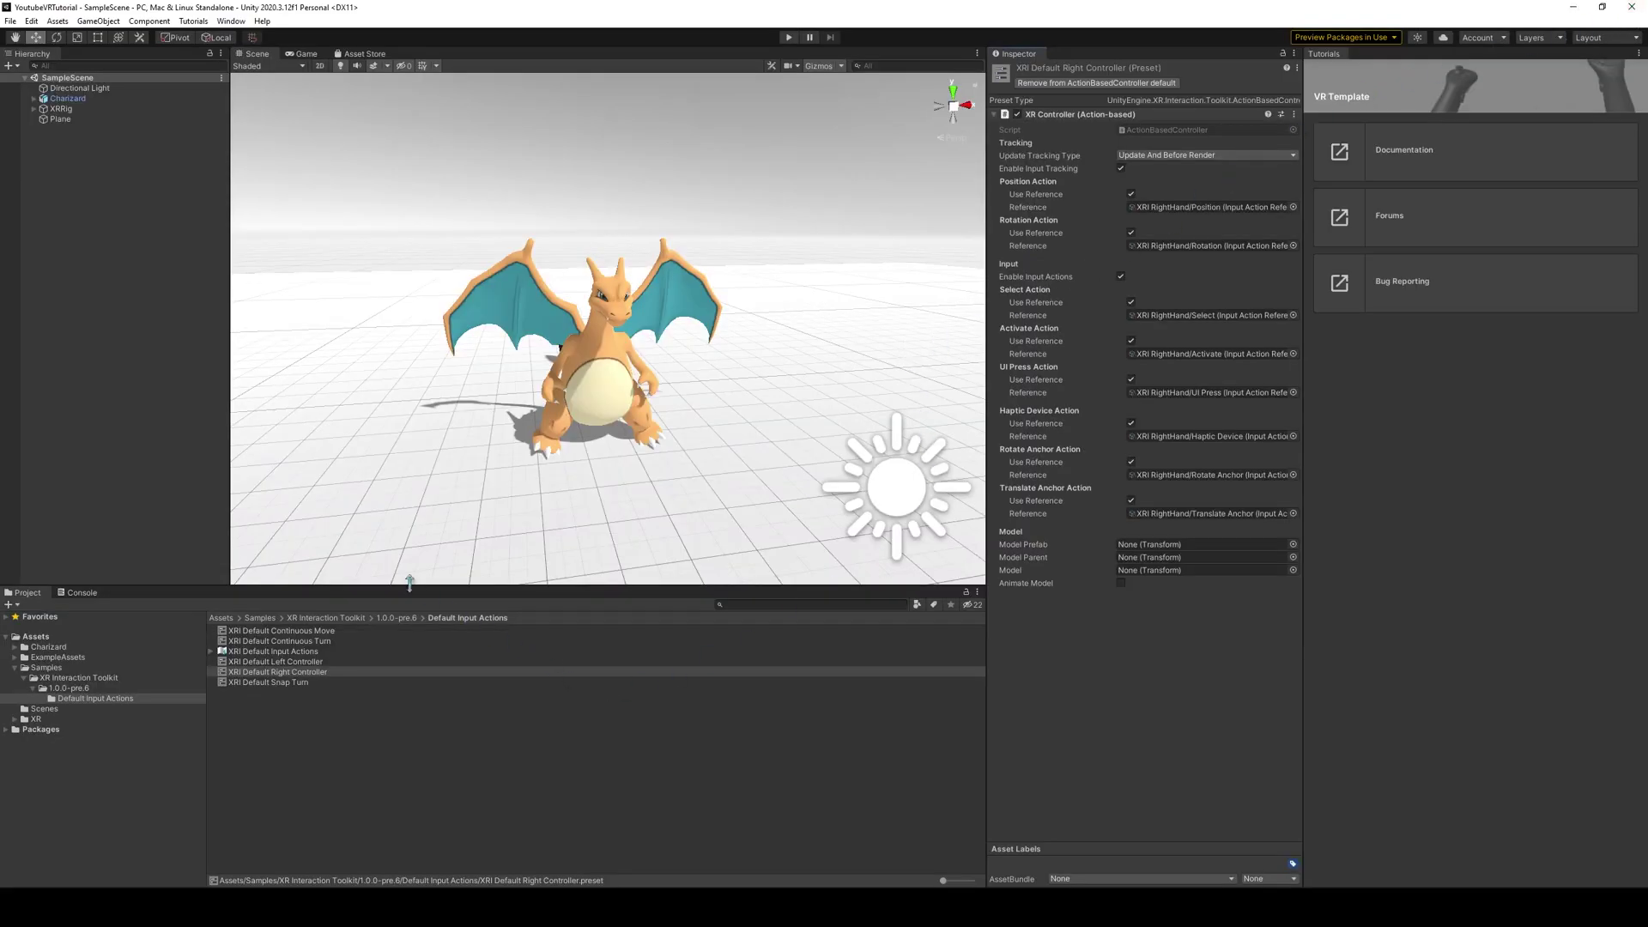
# Select XRRig and add an XR Rig component to it
pyautogui.click(61, 108)
pyautogui.keyDown('alt'); pyautogui.click(34, 108); pyautogui.keyUp('alt')
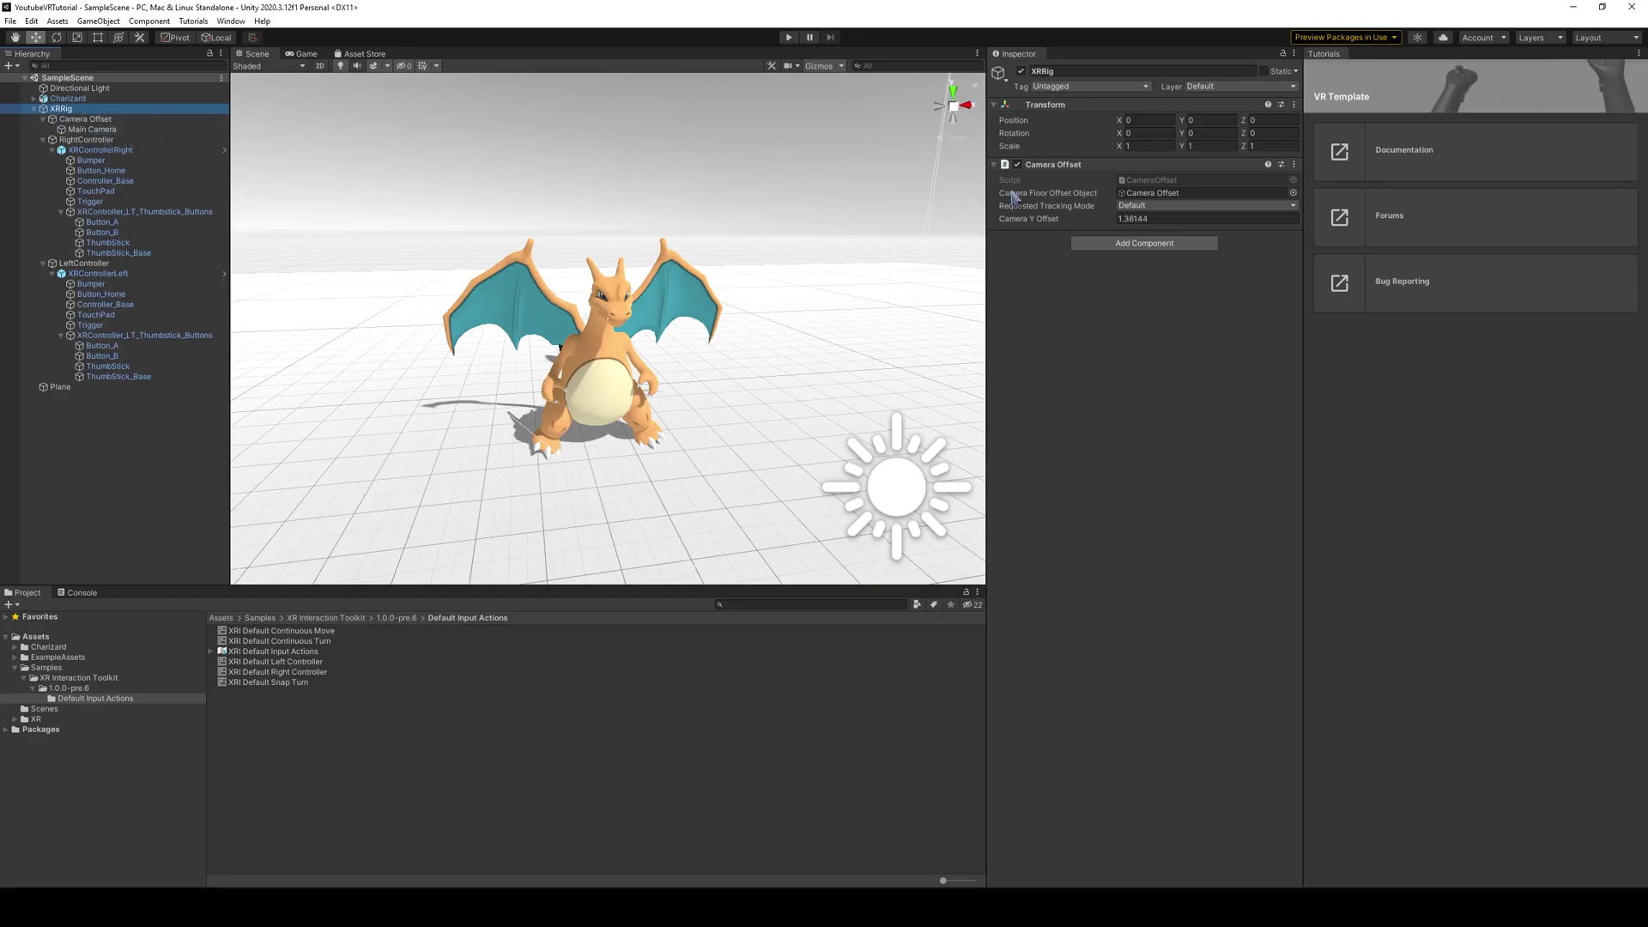
pyautogui.click(1150, 246)
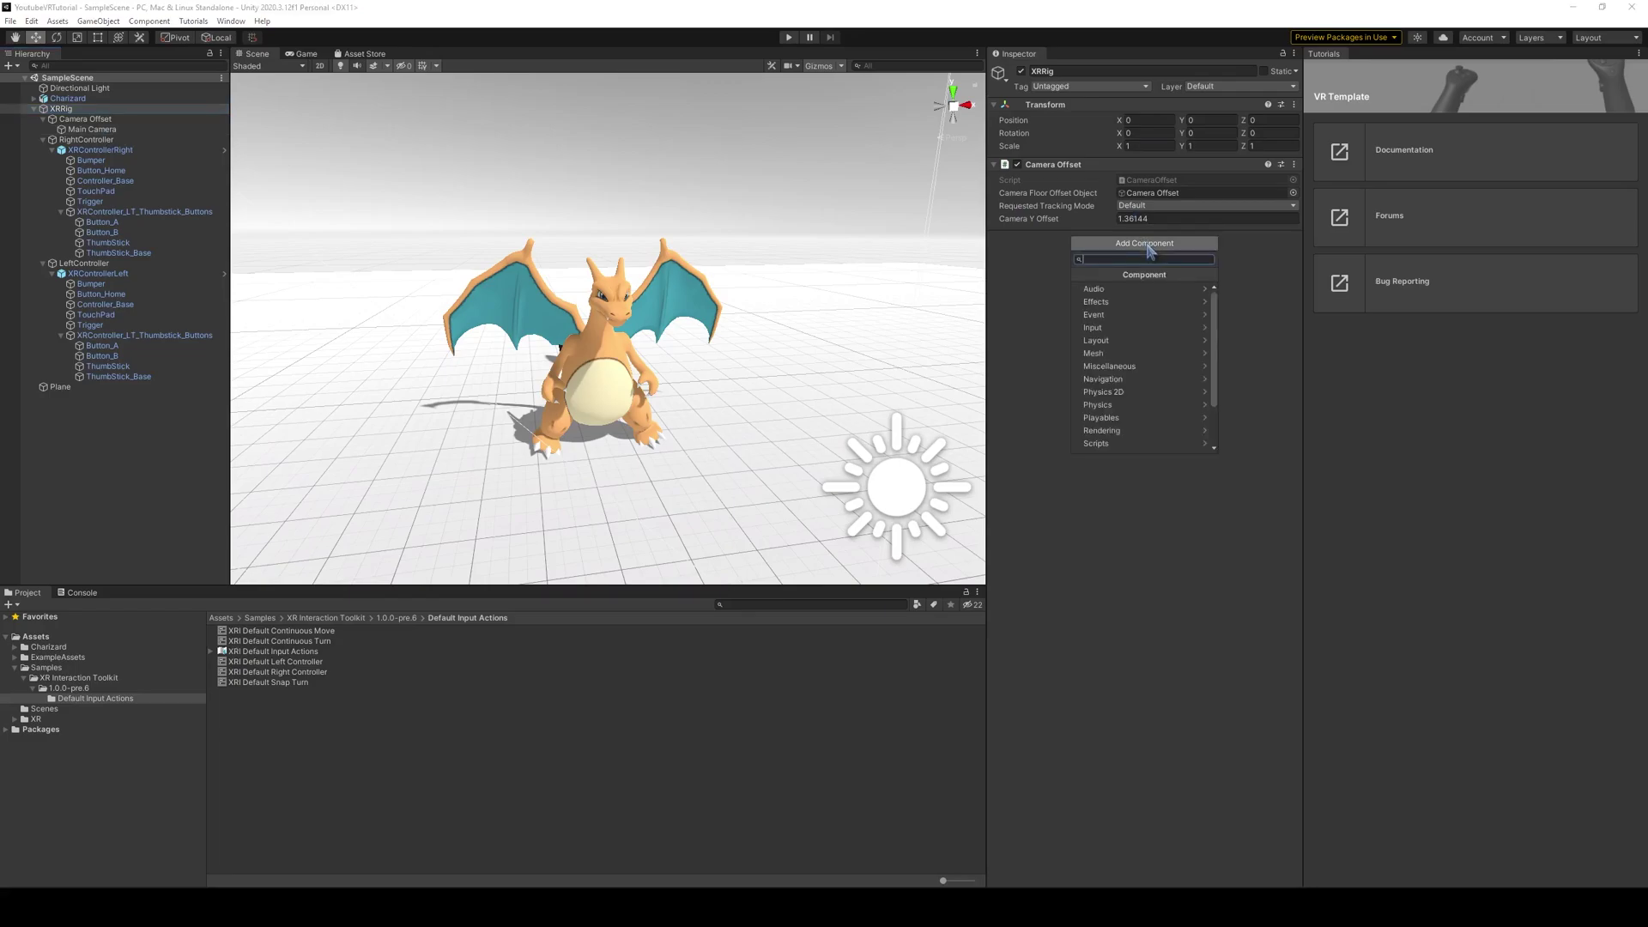
pyautogui.write('xr')
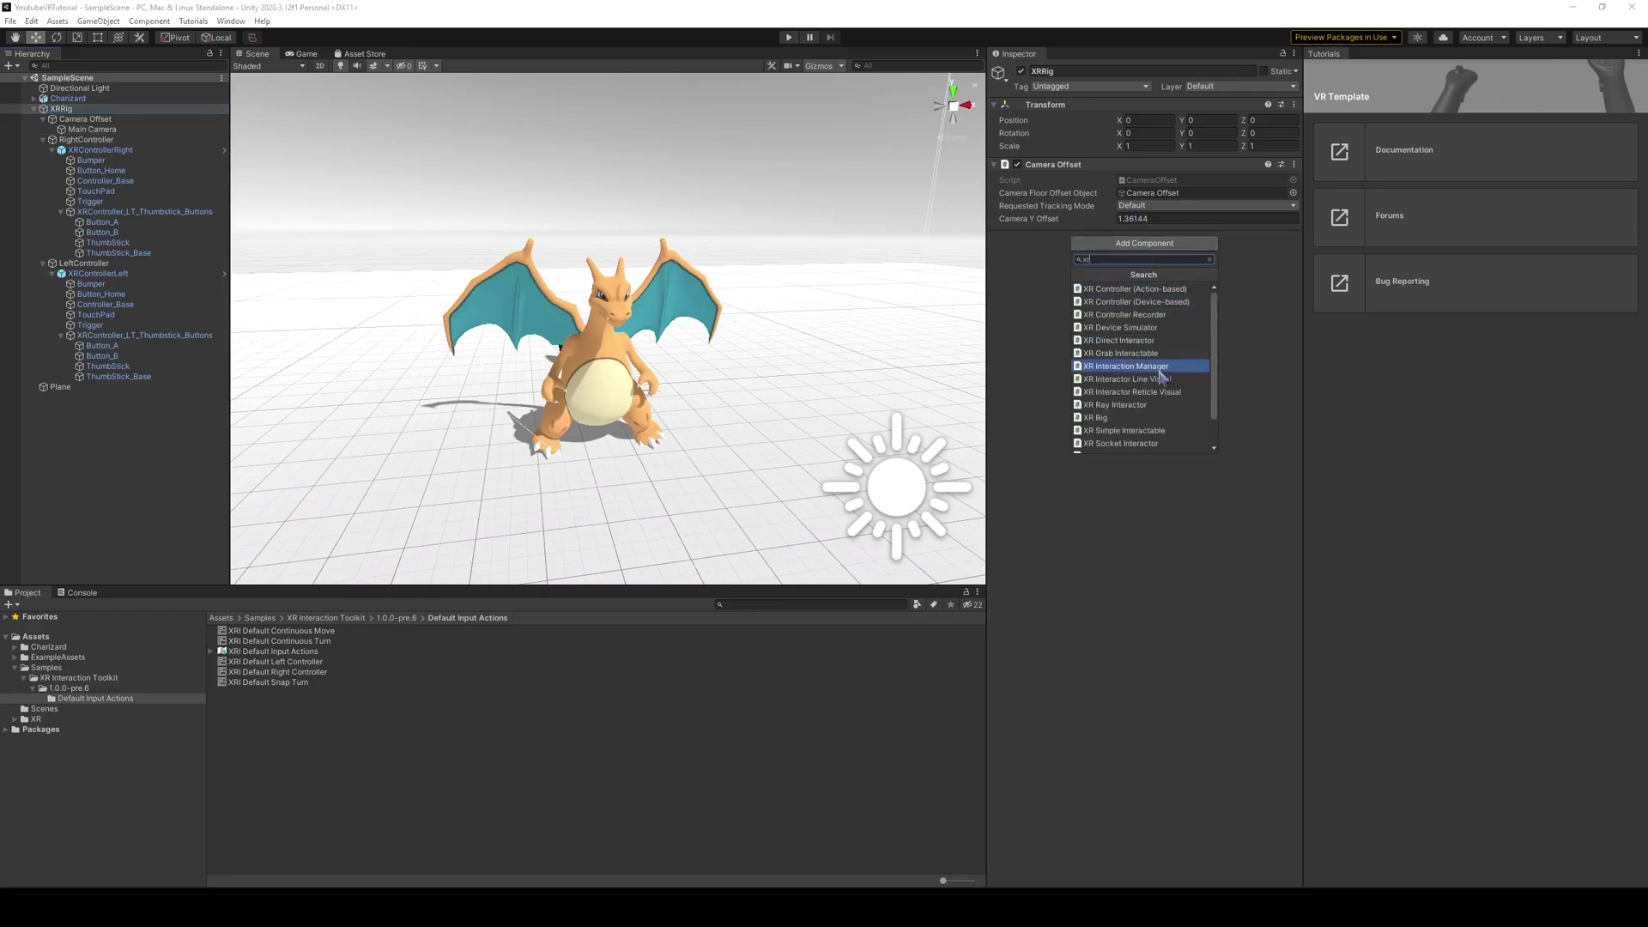
pyautogui.click(1125, 418)
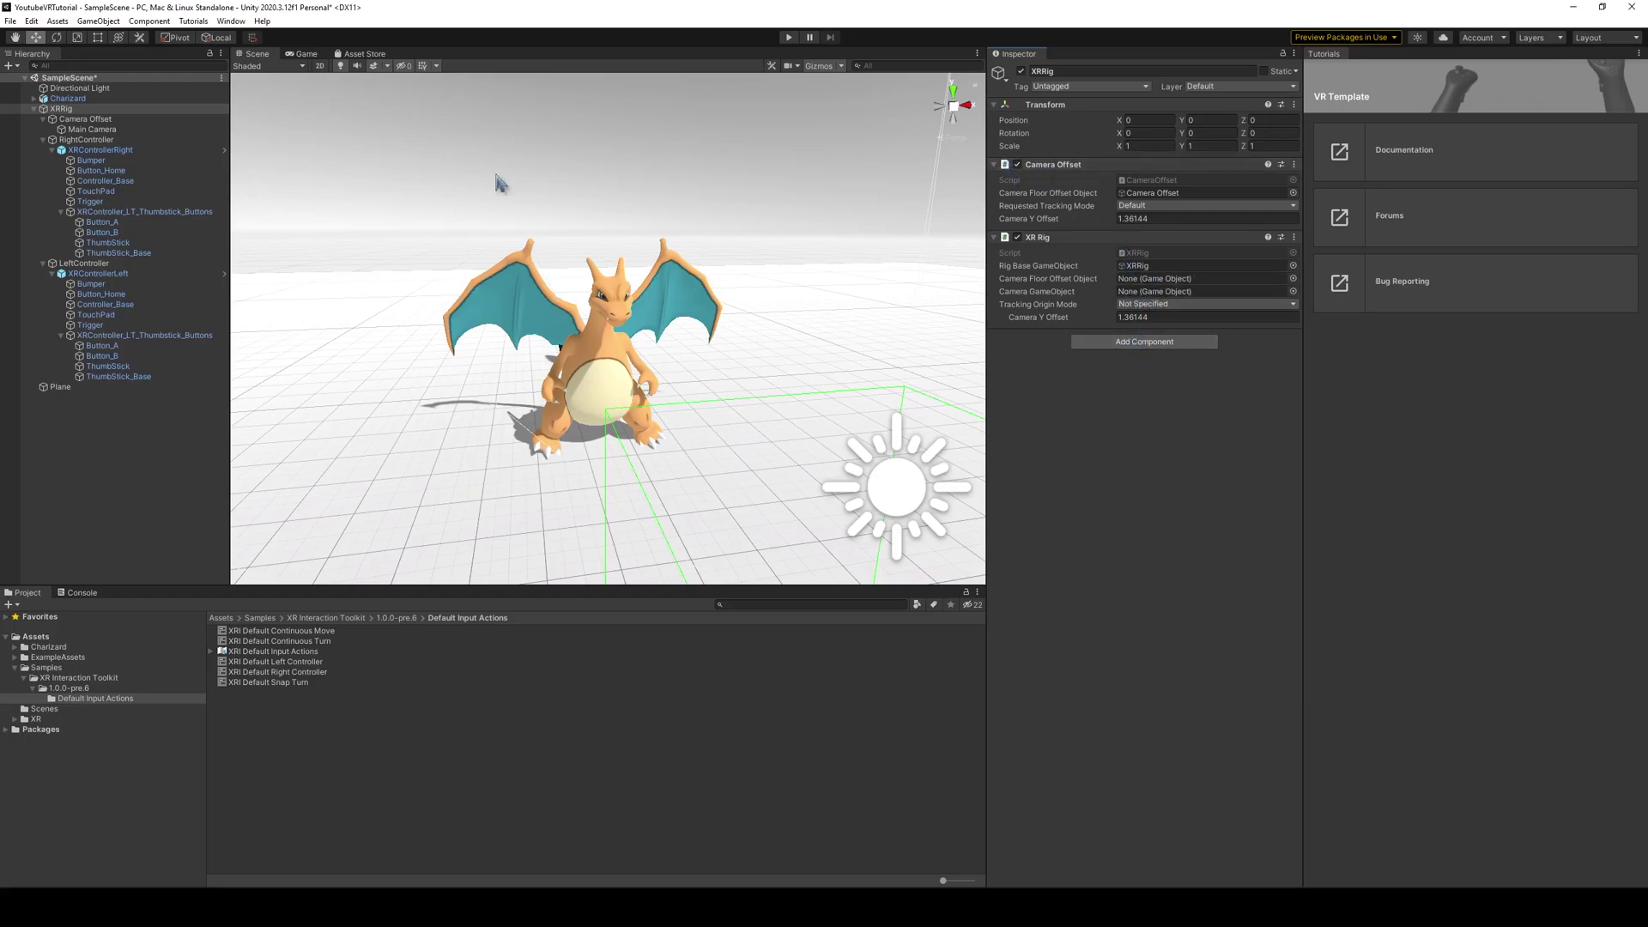
# Set the XR Rig's floor offset object to Camera Offset and its camera to Main Camera
pyautogui.moveTo(79, 127); pyautogui.dragTo(1164, 280)
pyautogui.moveTo(92, 128); pyautogui.dragTo(1162, 296)
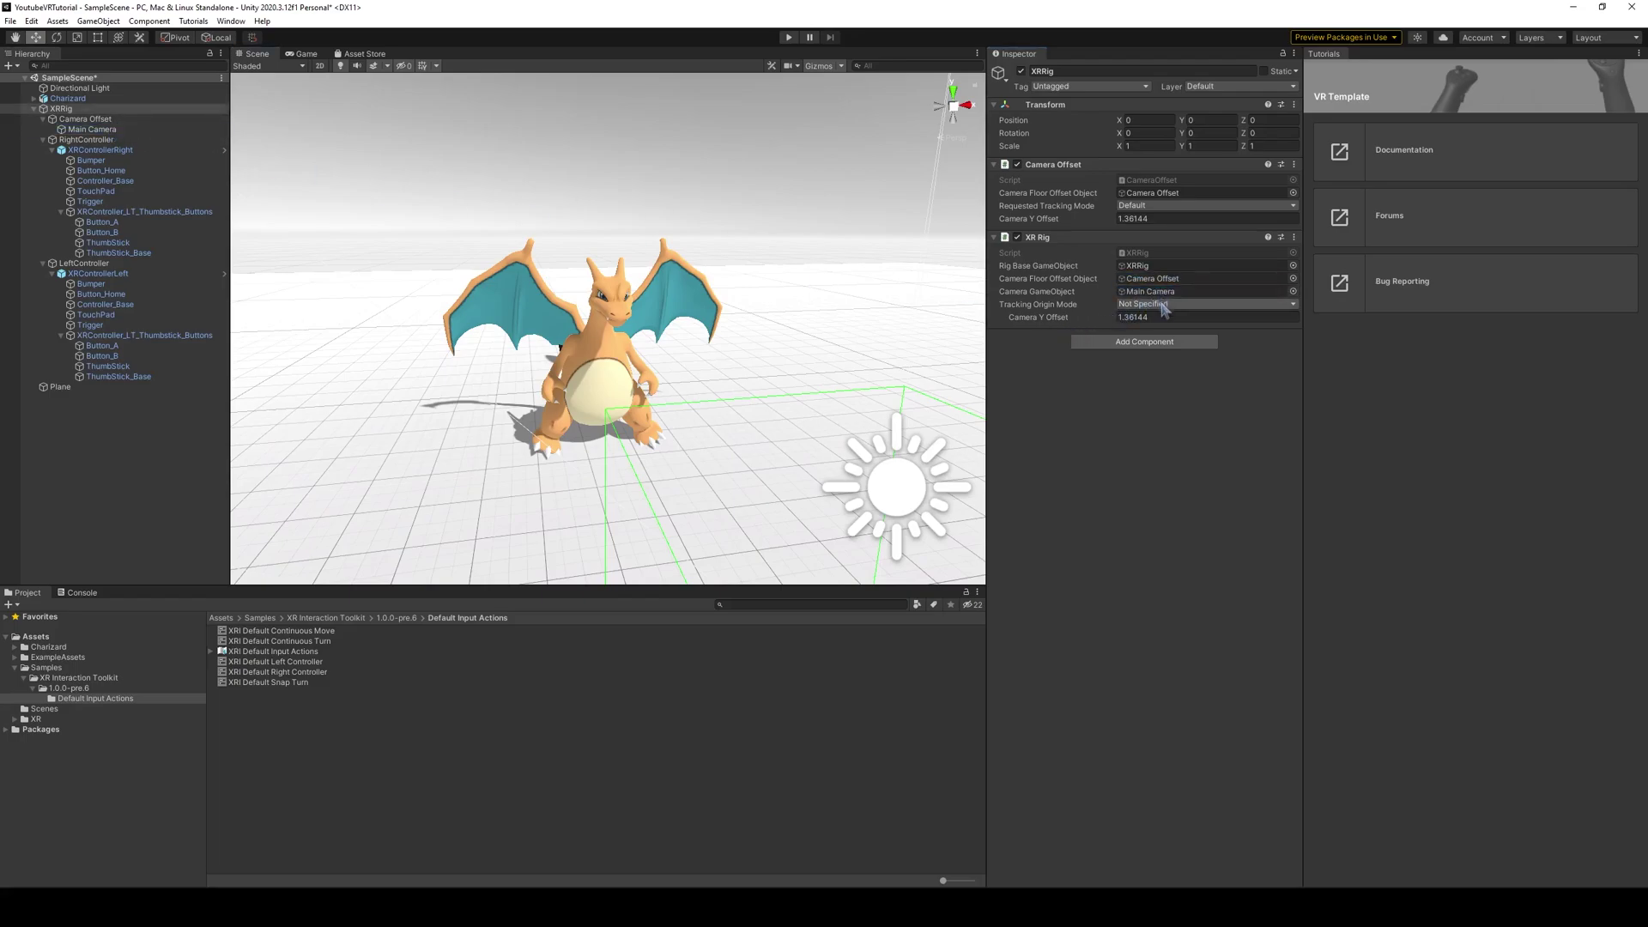
pyautogui.click(1108, 343)
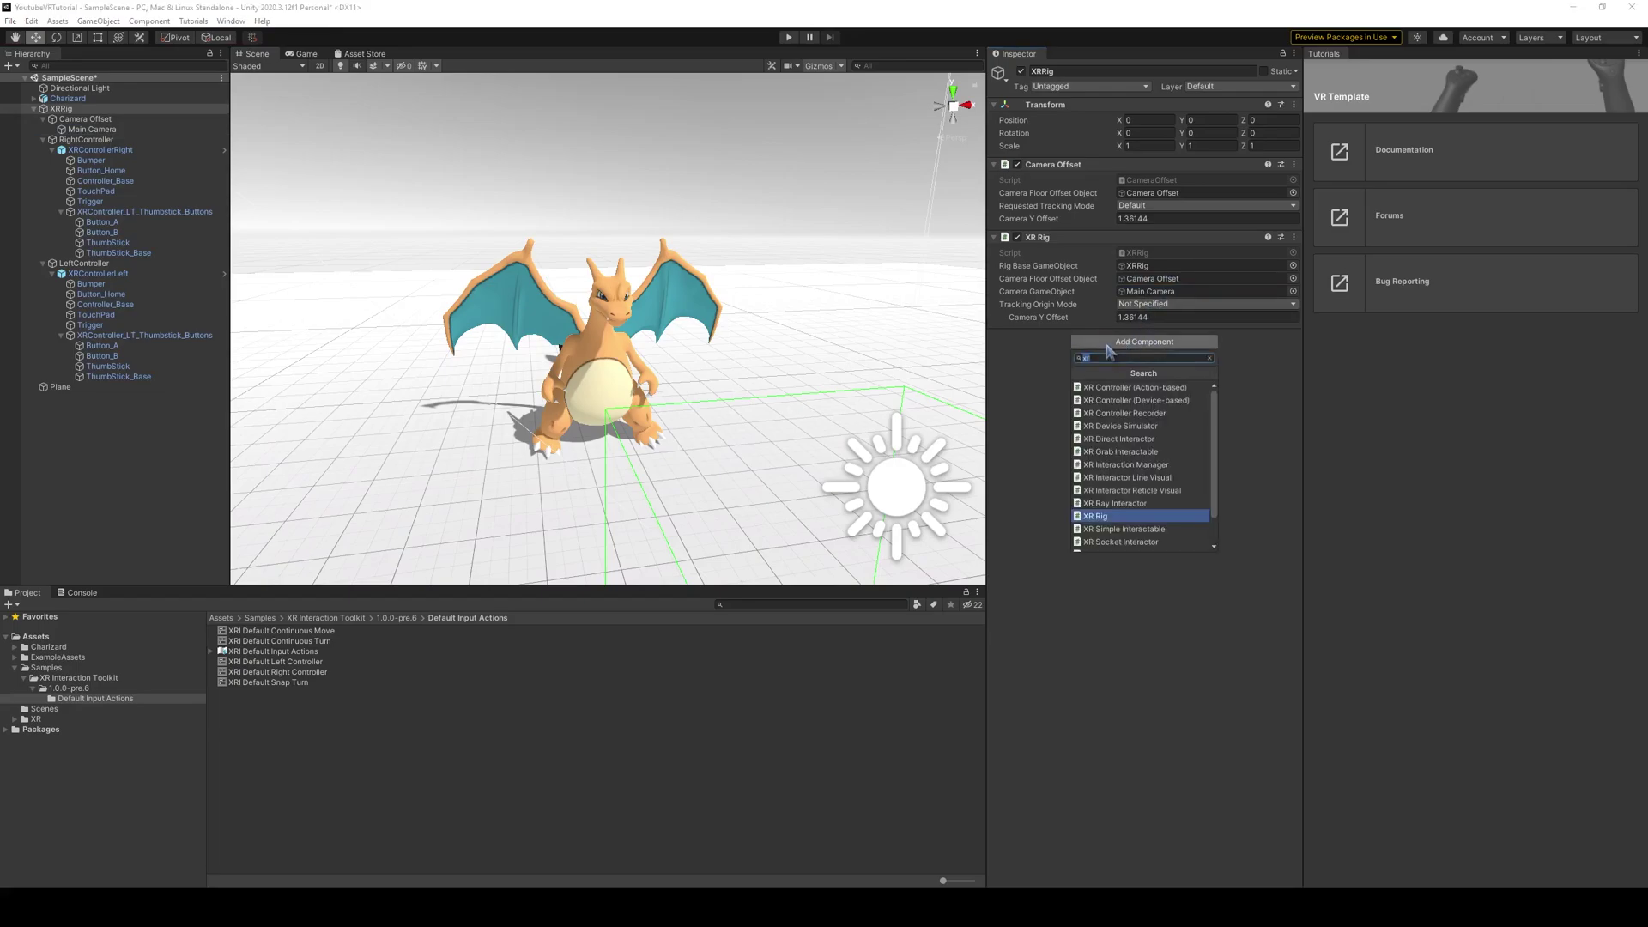
# Add a Locomotion System component to XRRig and link it to the XR Rig
pyautogui.write('loco')
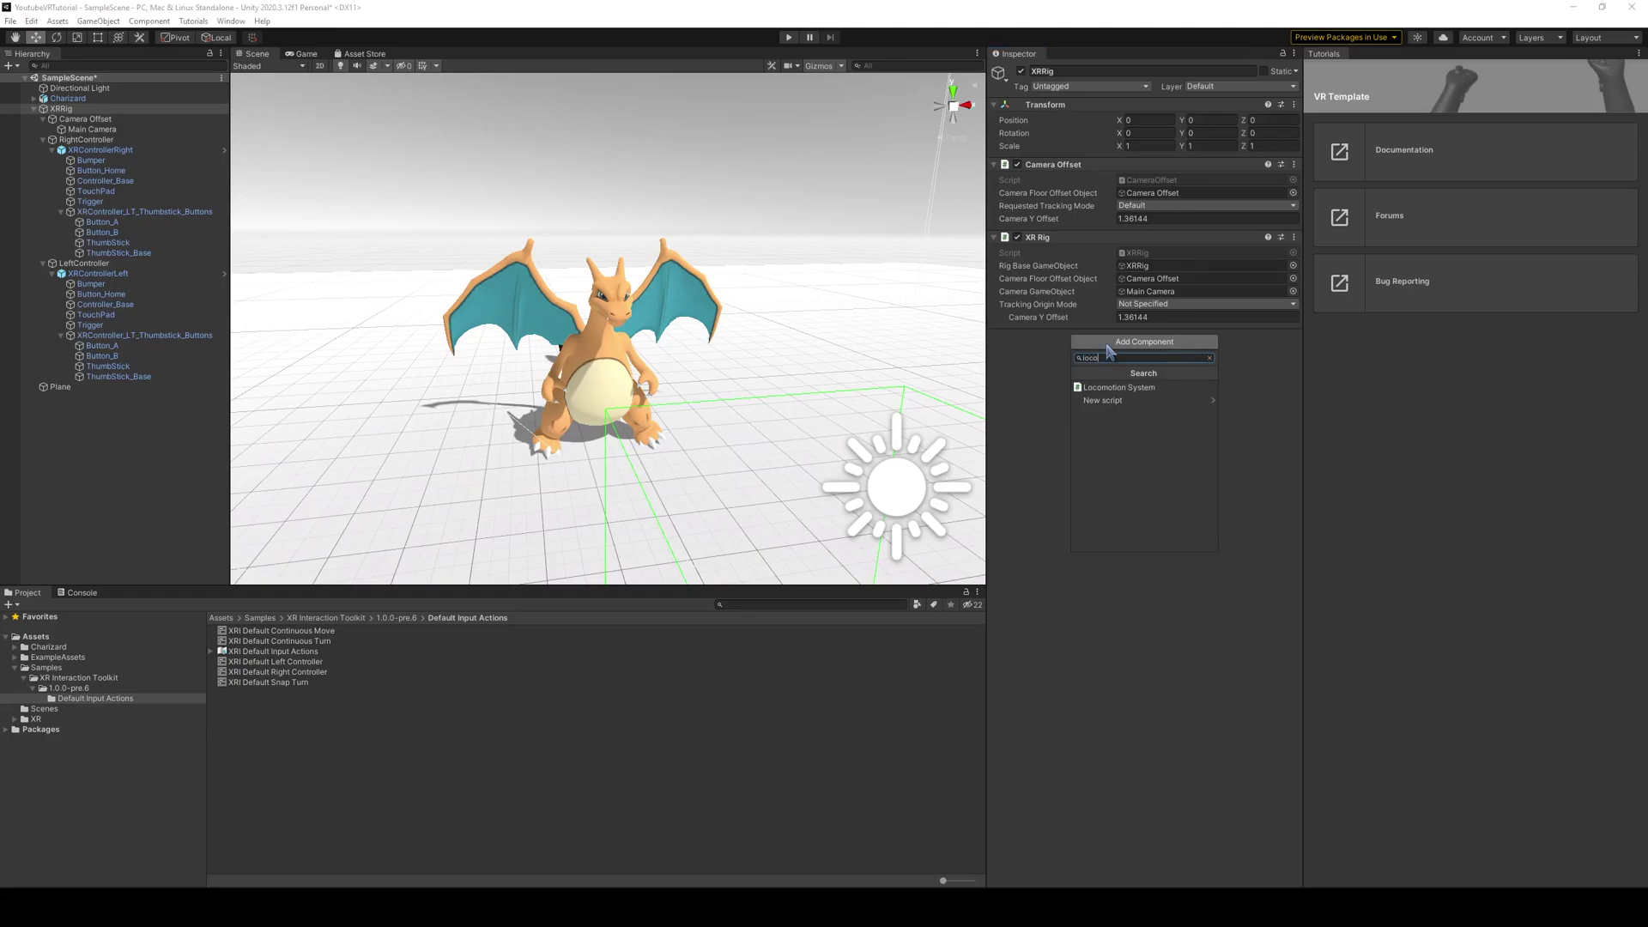
pyautogui.click(1119, 387)
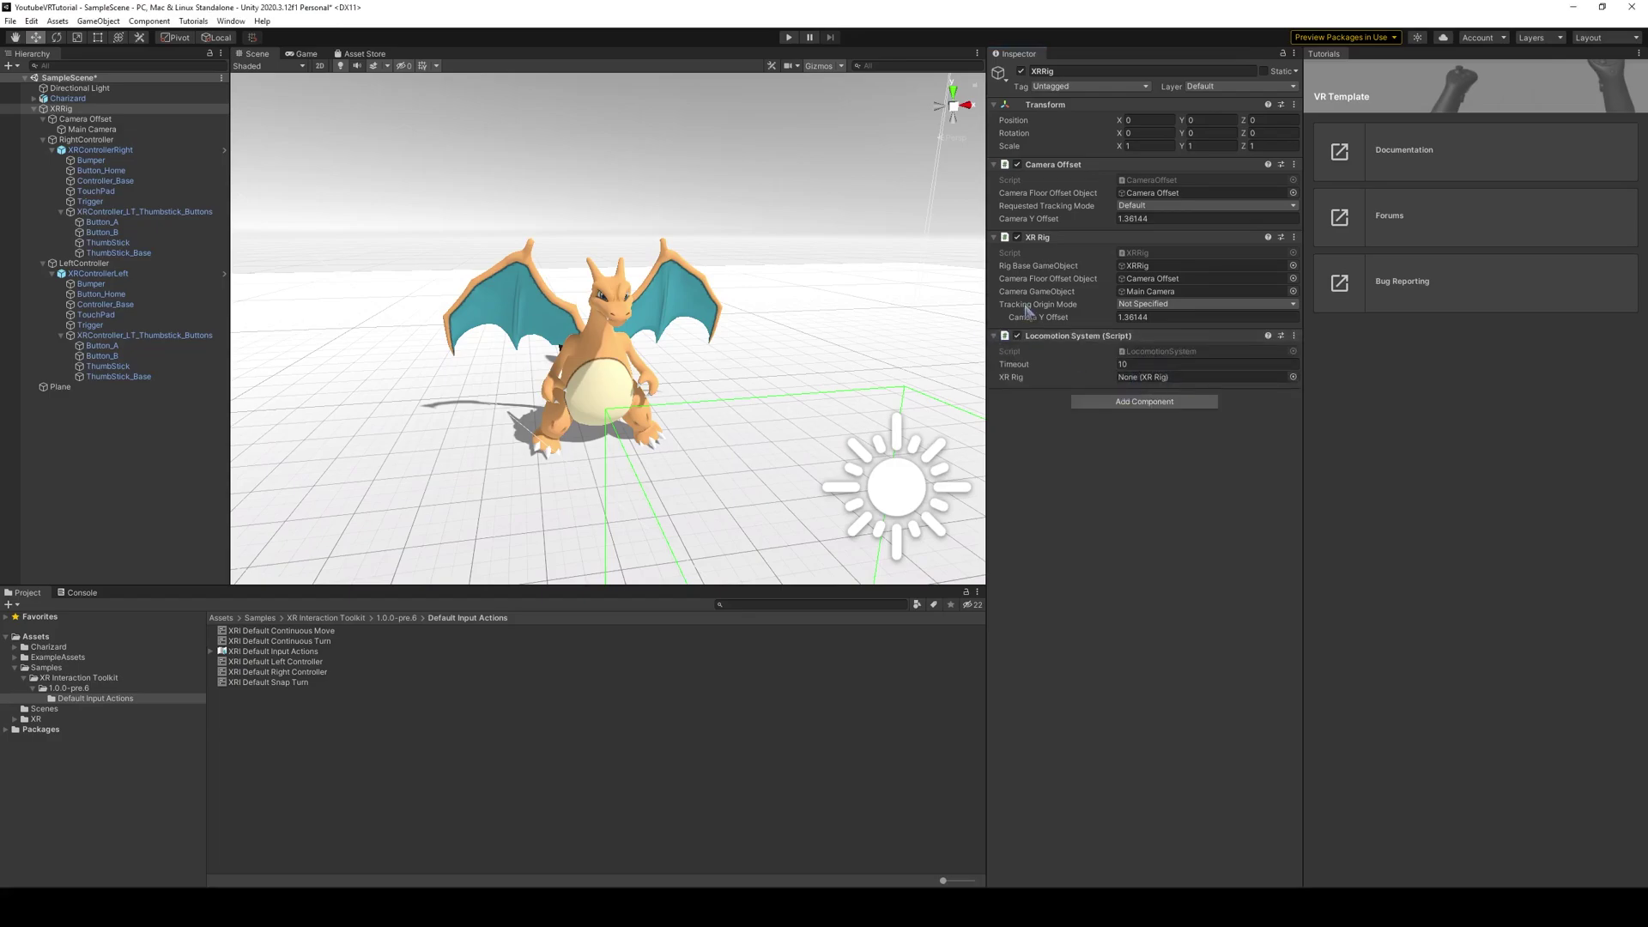
pyautogui.moveTo(1039, 239); pyautogui.dragTo(1180, 380)
# Add an Input Action Manager with XRI Default Input Actions in its Action Assets list
pyautogui.click(1137, 402)
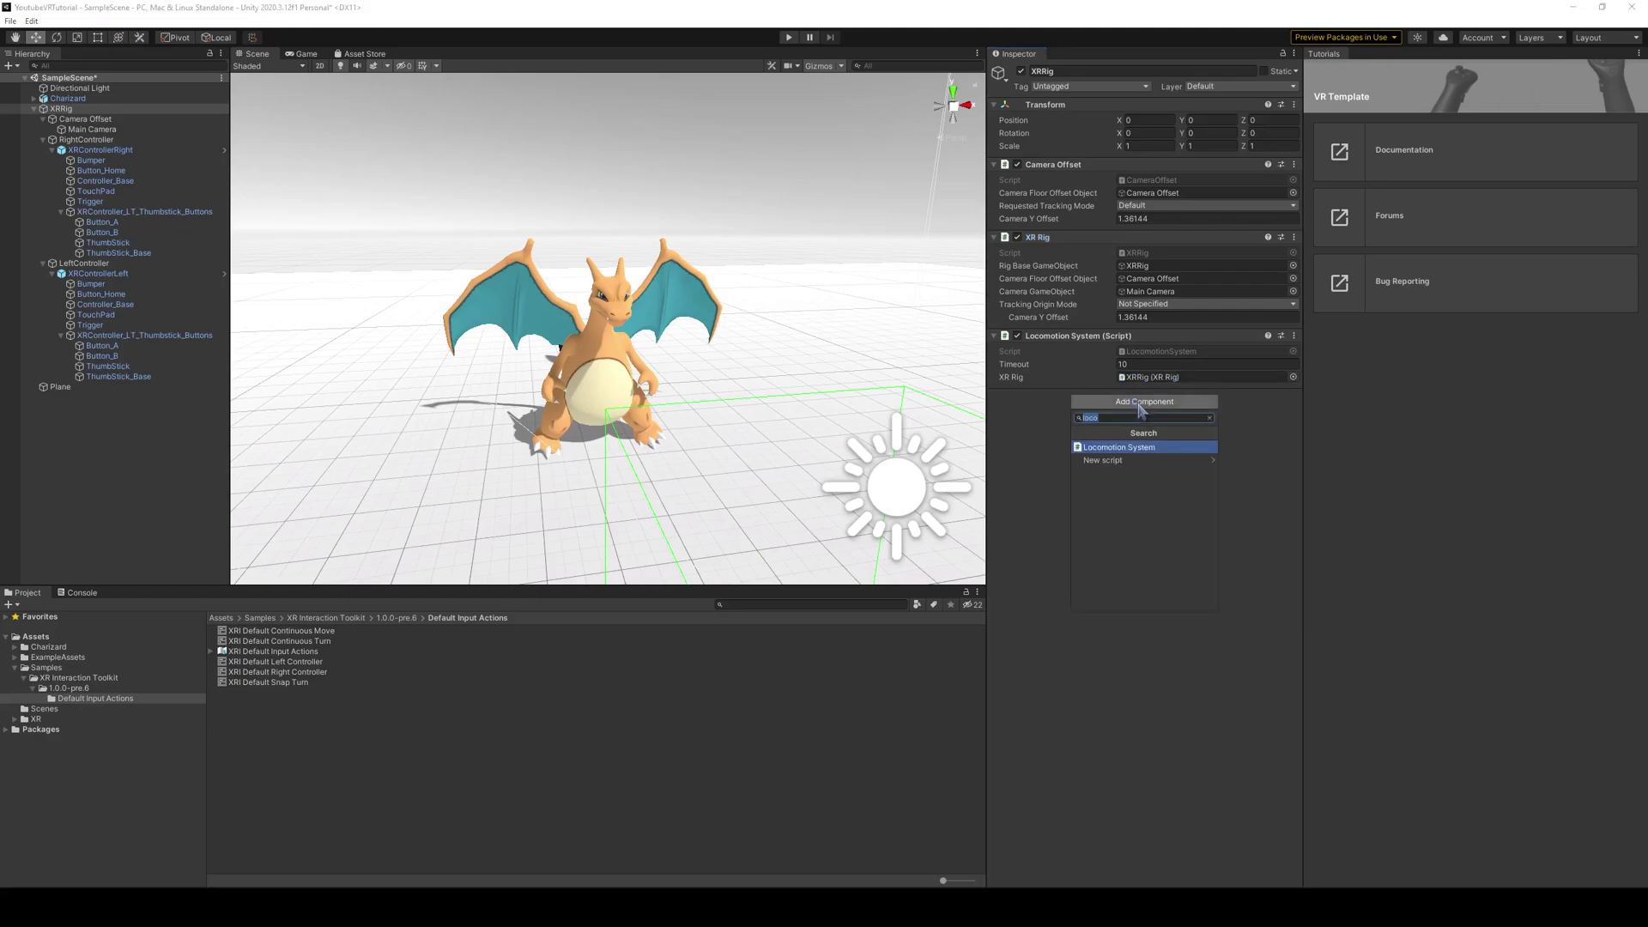
pyautogui.write('input')
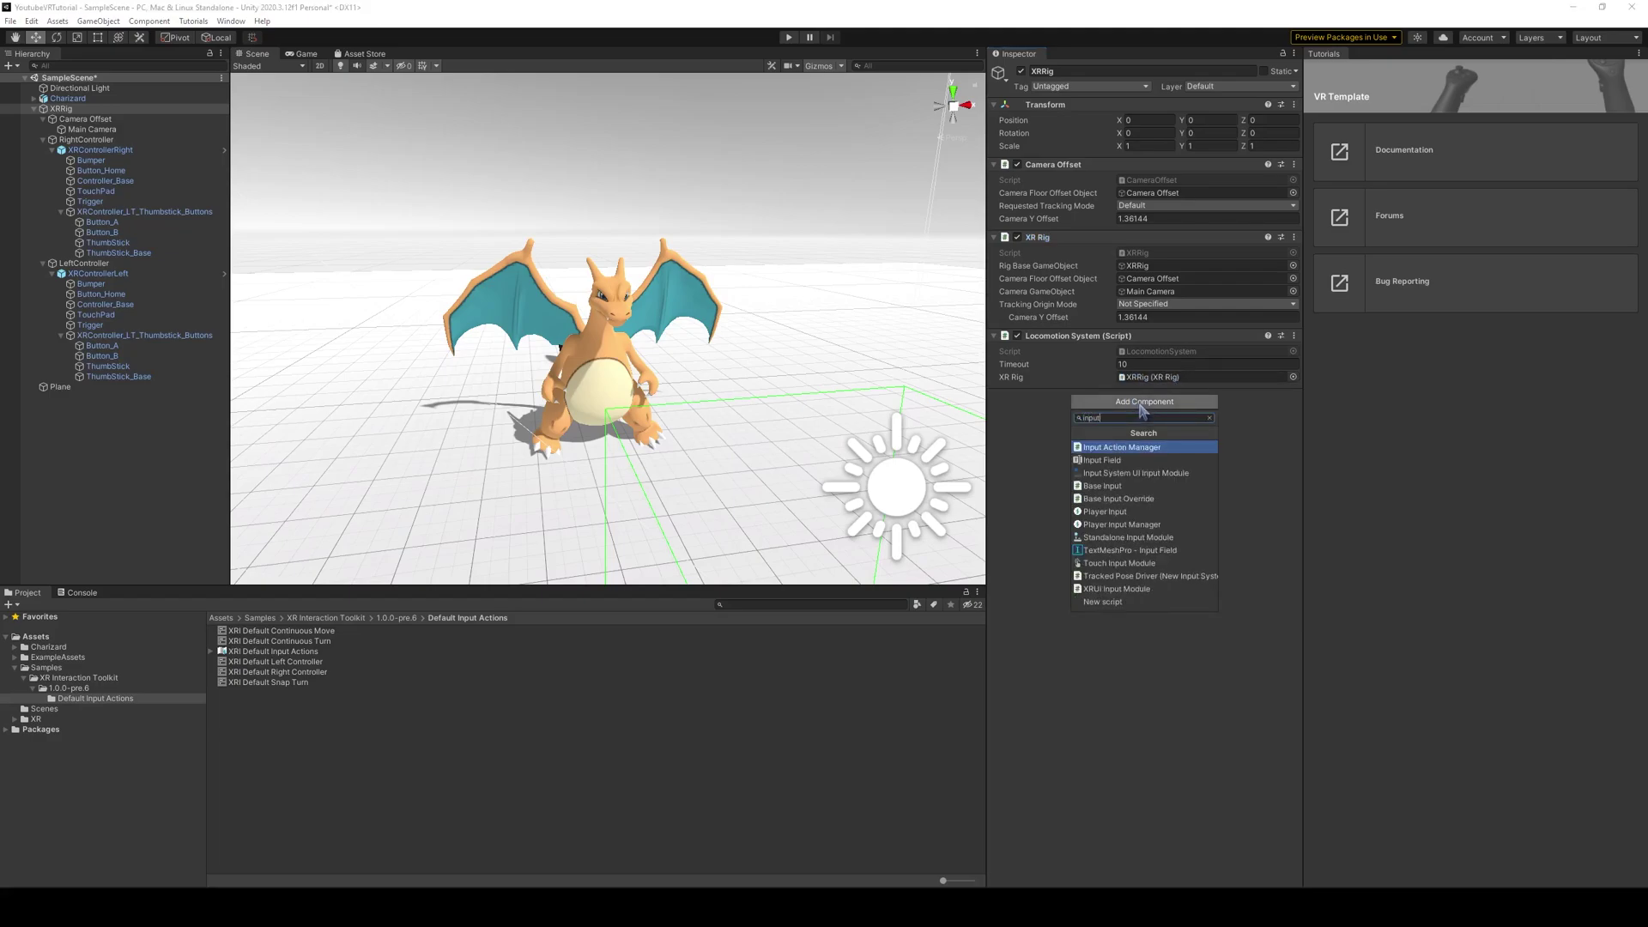
pyautogui.press('Return')
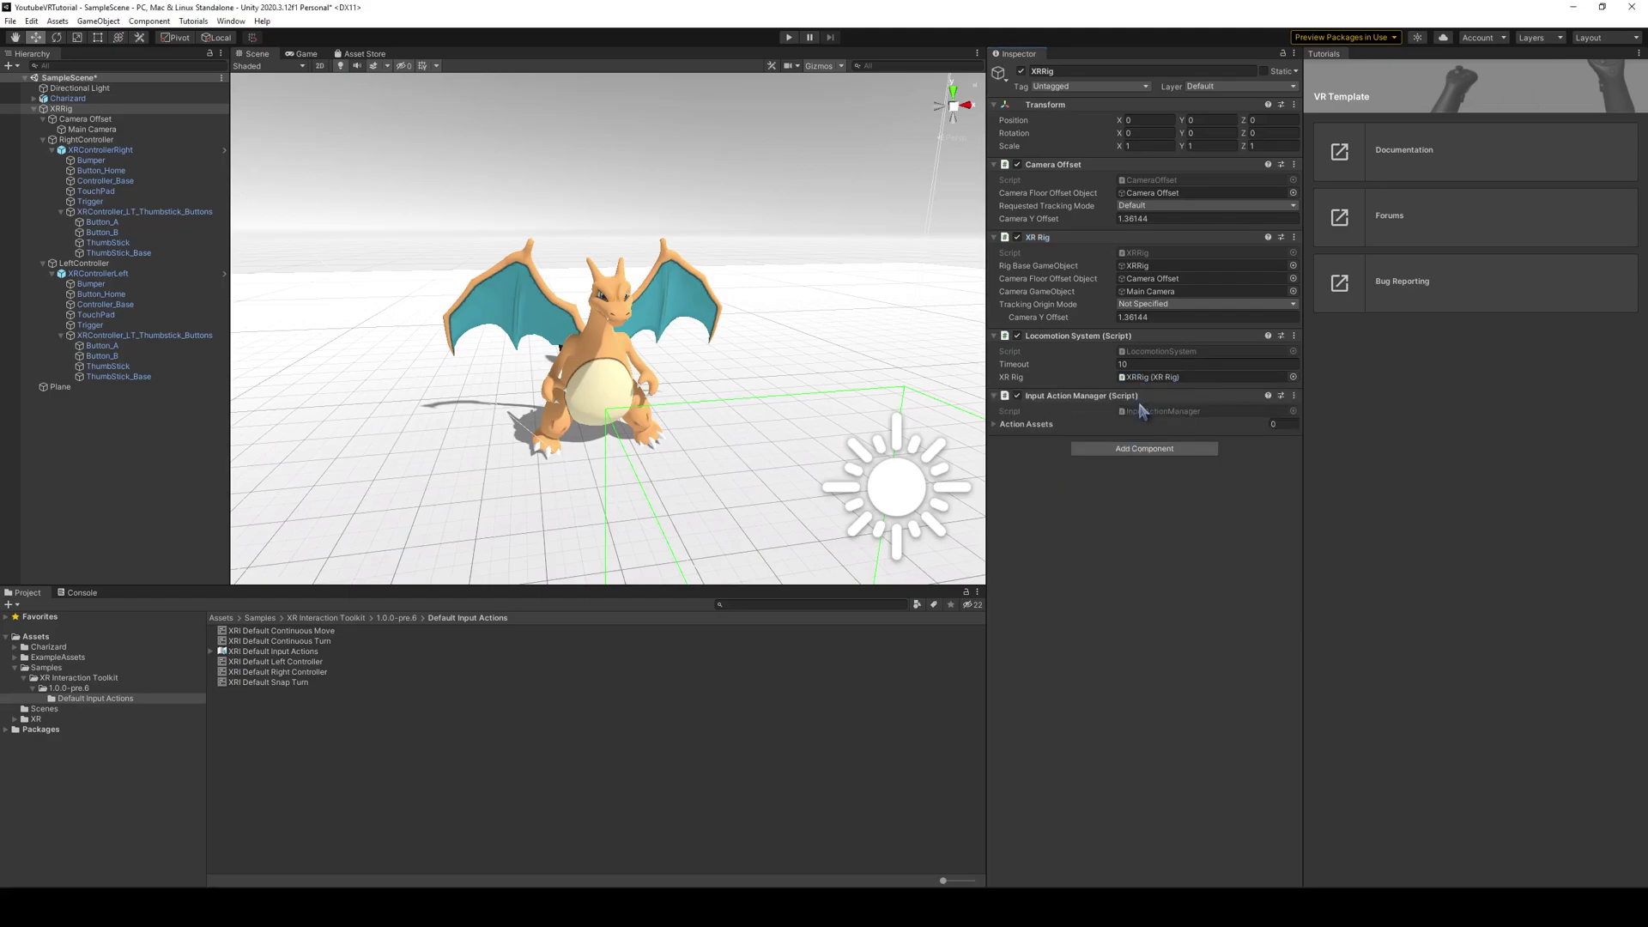
pyautogui.click(998, 424)
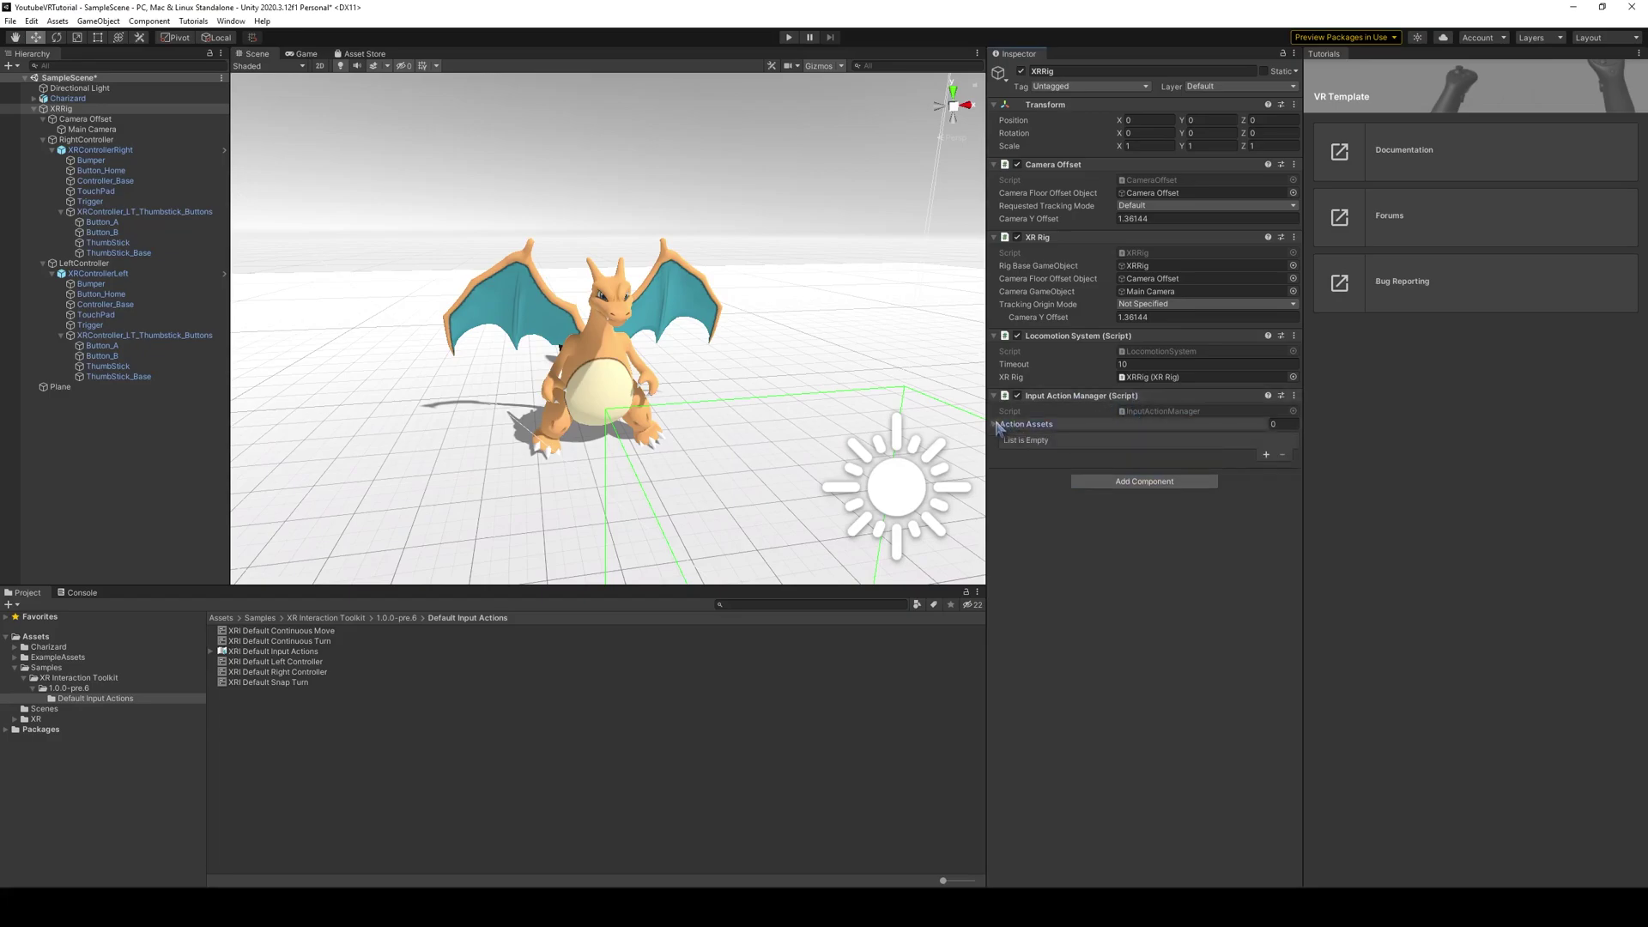
pyautogui.click(1269, 456)
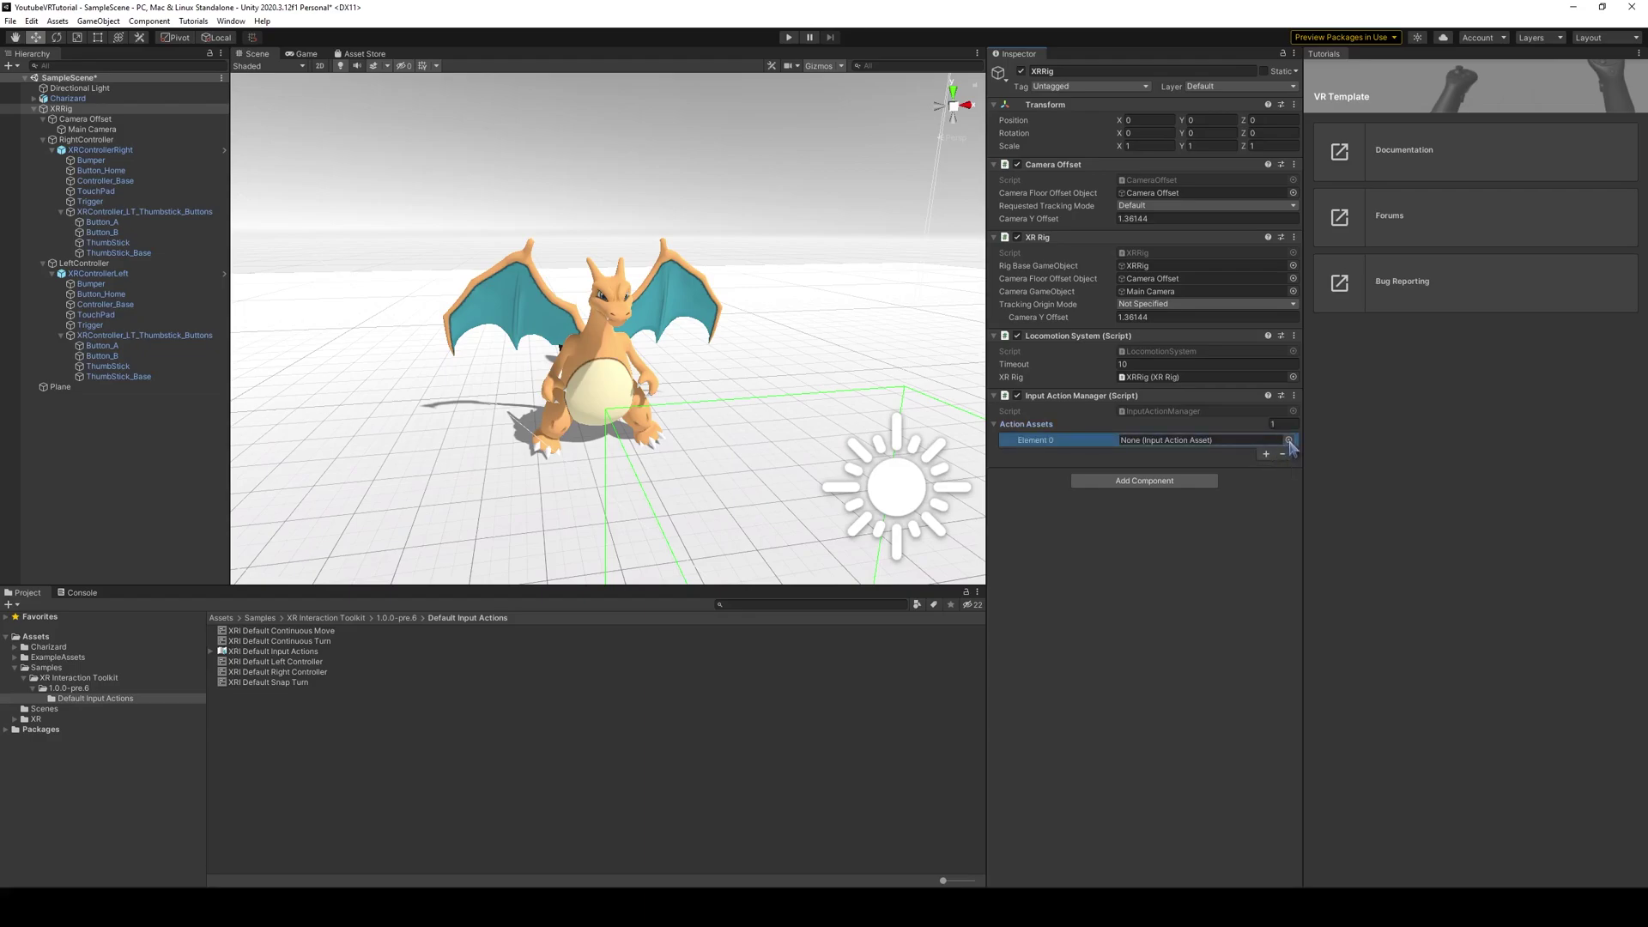
pyautogui.click(1288, 440)
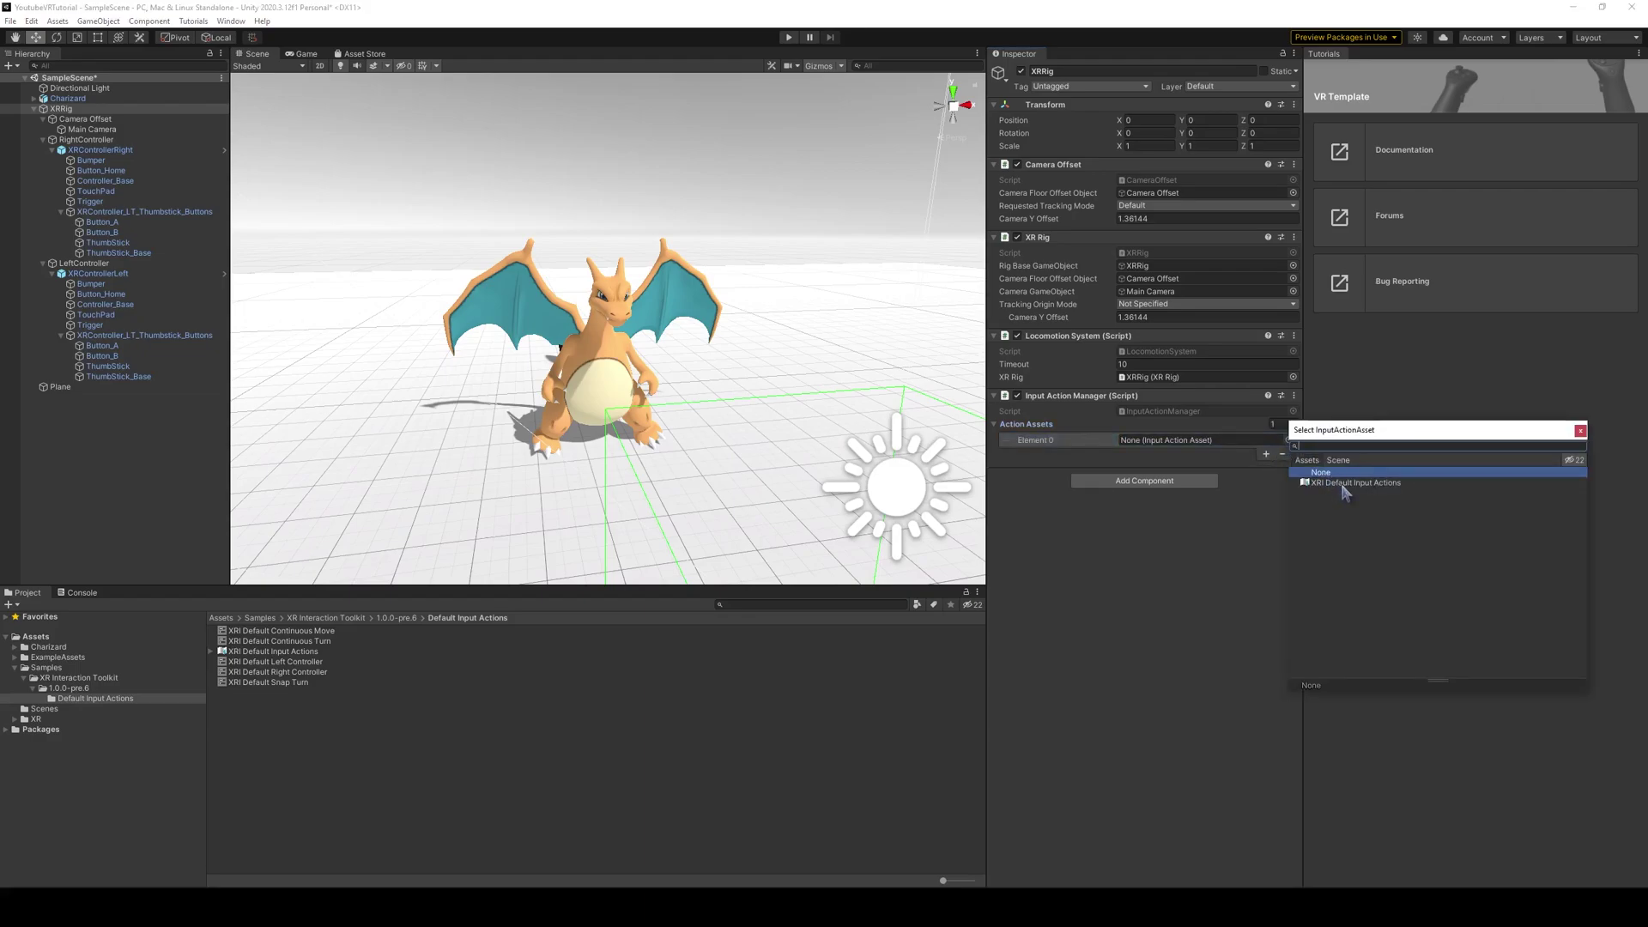
pyautogui.doubleClick(1345, 485)
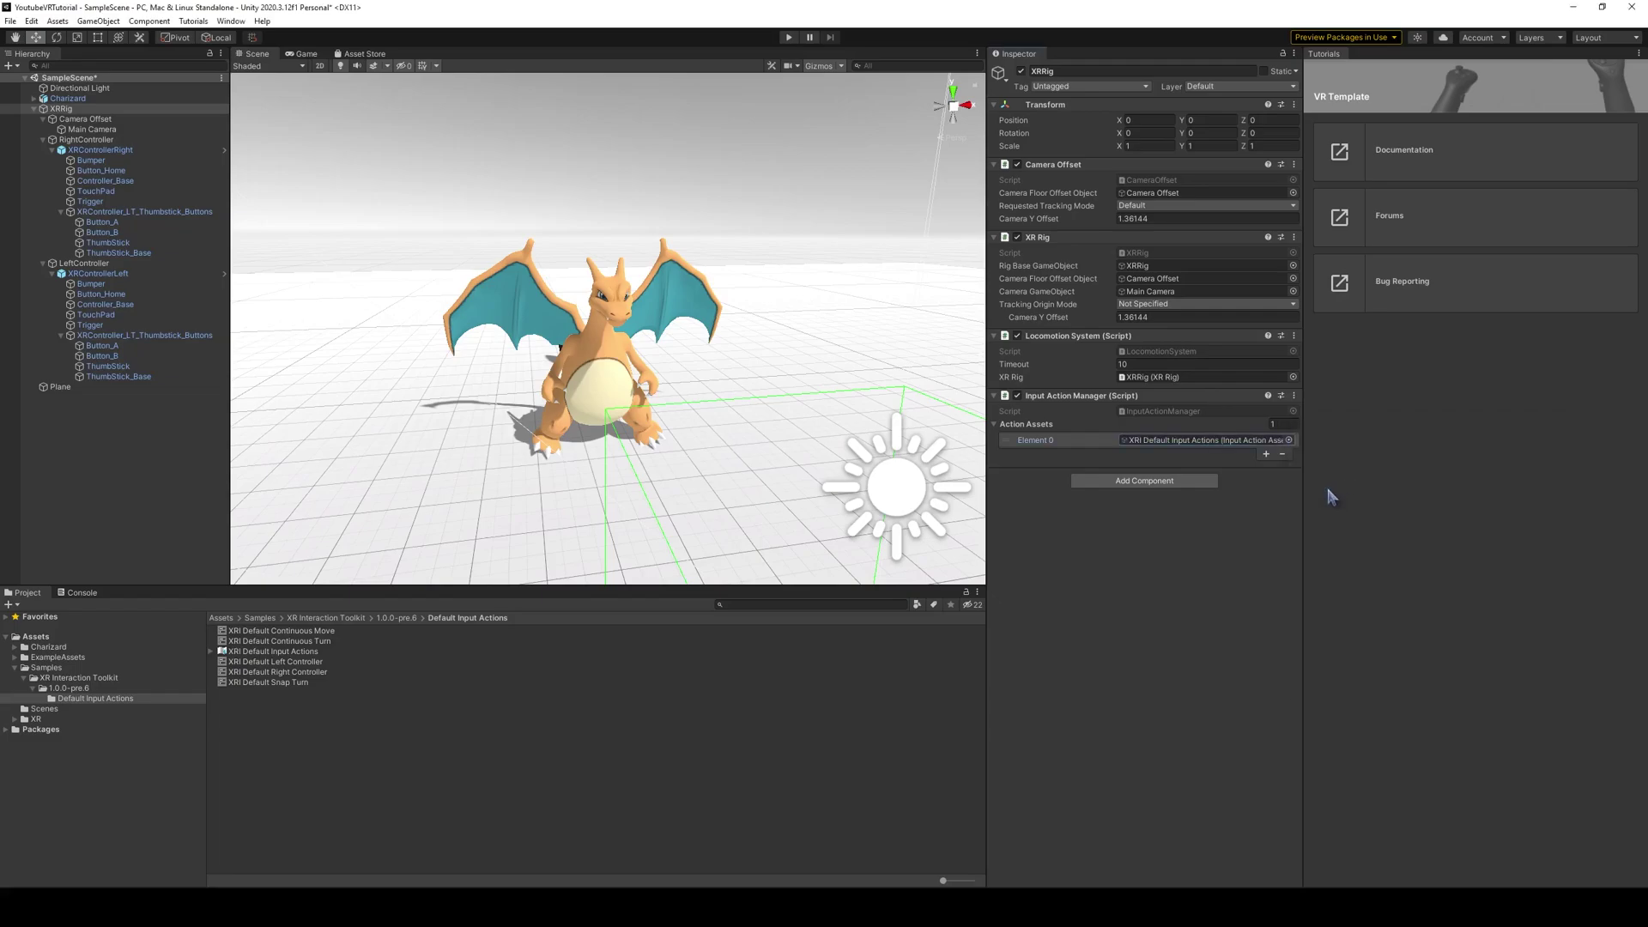
# Add an action-based Continuous Move Provider using the Locomotion System and XRI LeftHand/Move
pyautogui.click(1183, 486)
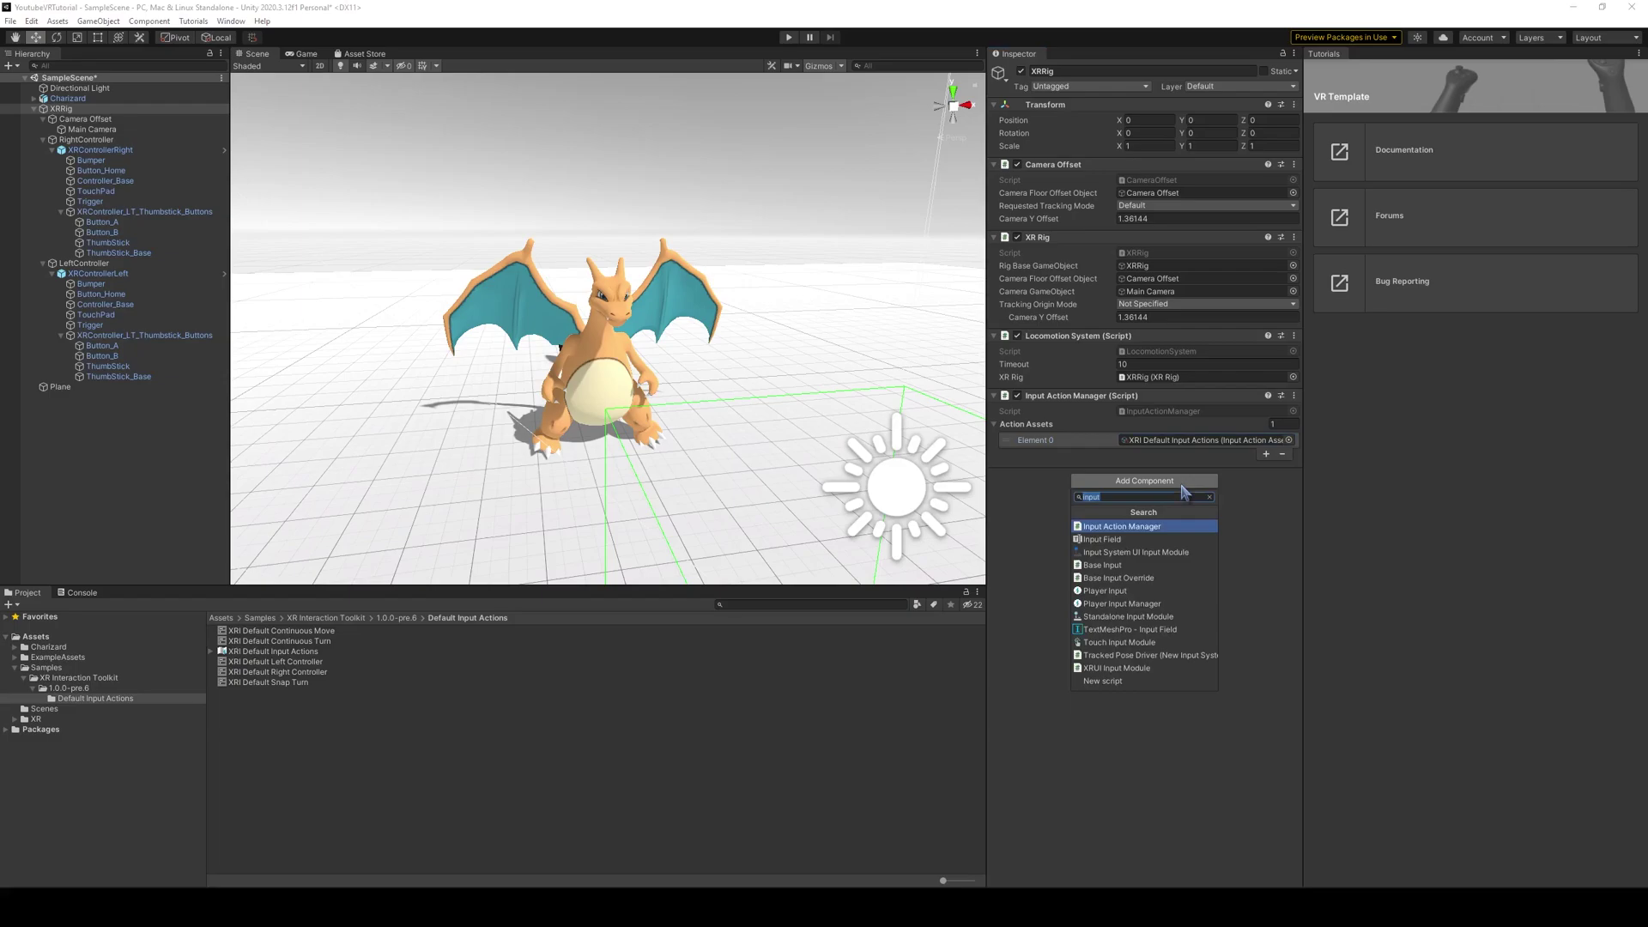
pyautogui.write('cont')
pyautogui.press('Down')
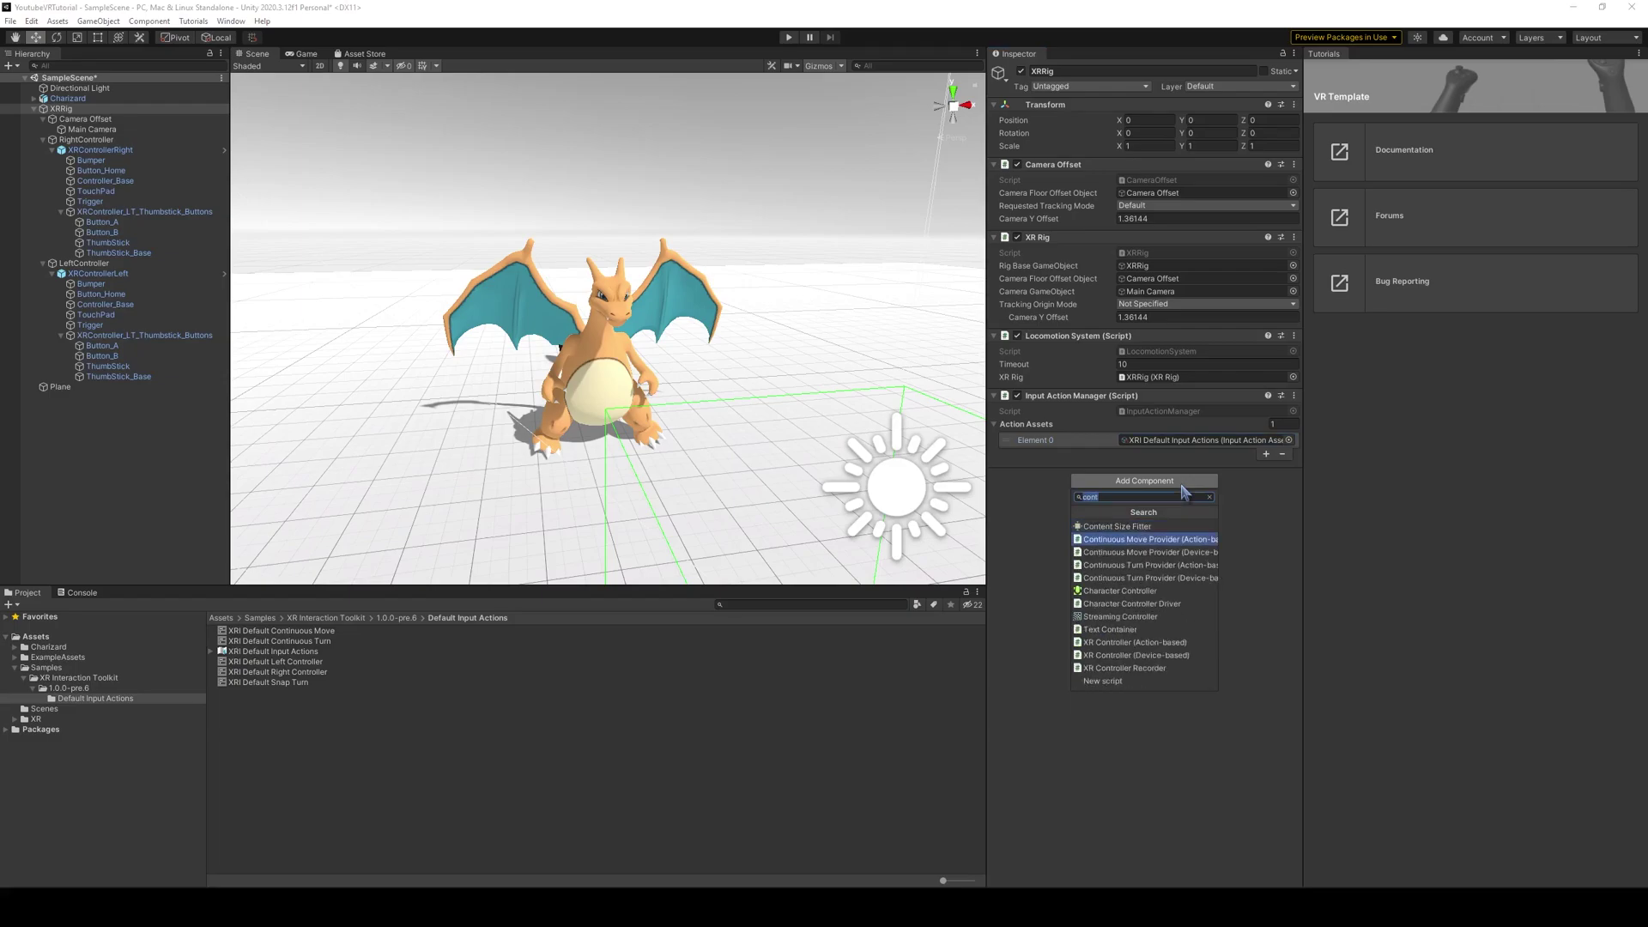
pyautogui.press('Return')
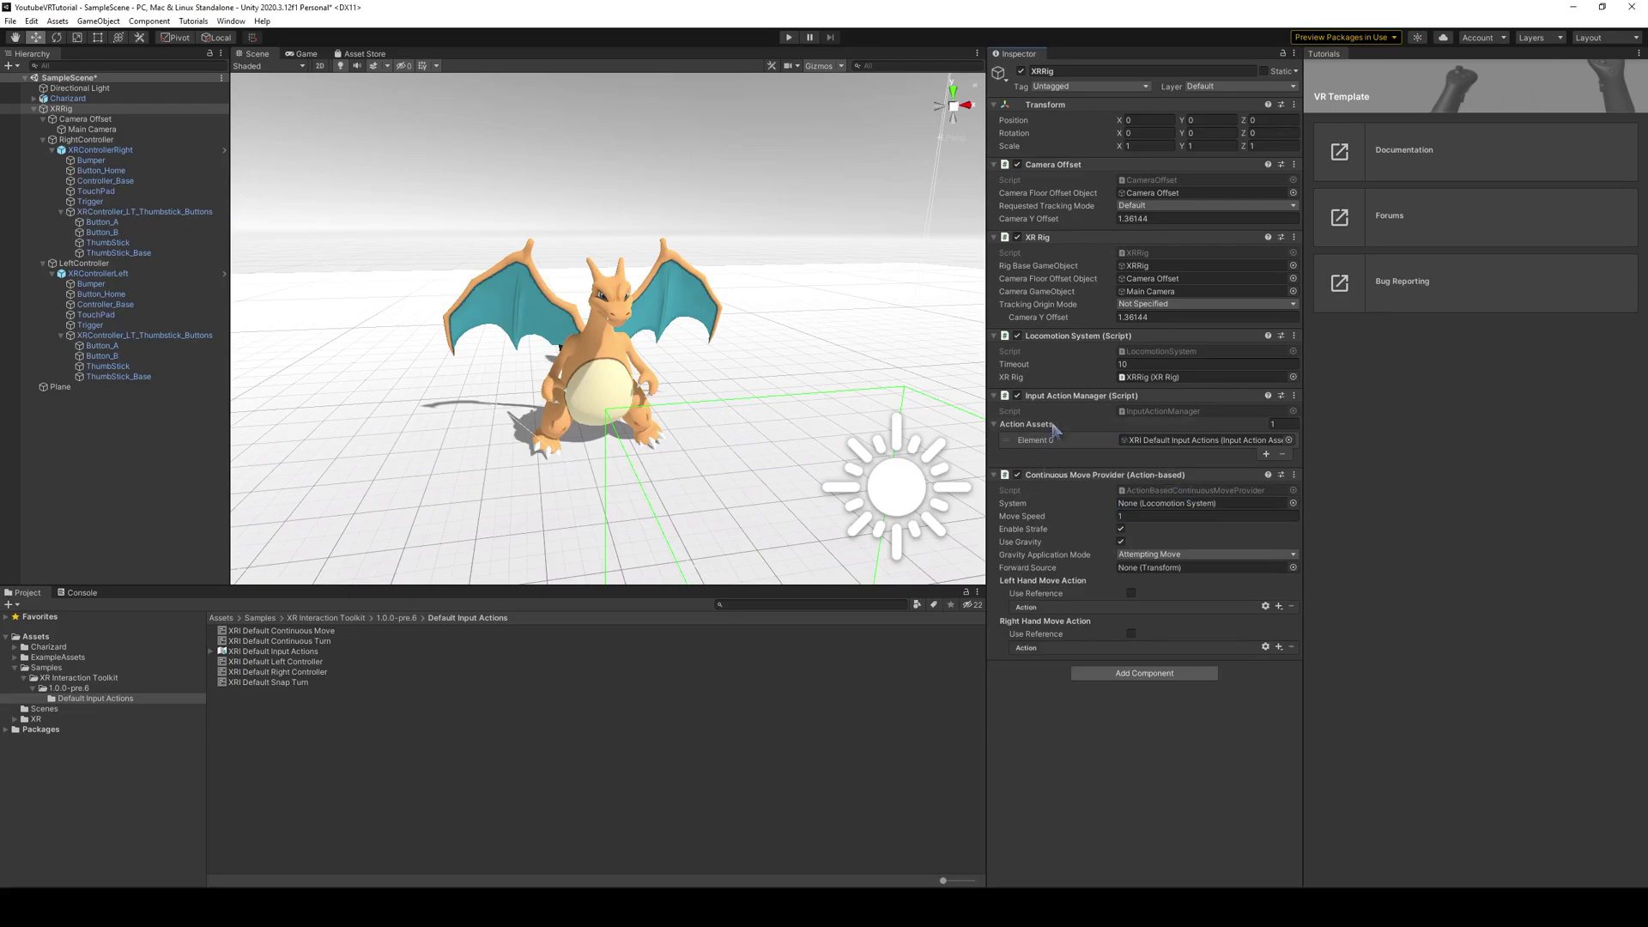
pyautogui.moveTo(1046, 336); pyautogui.dragTo(1204, 505)
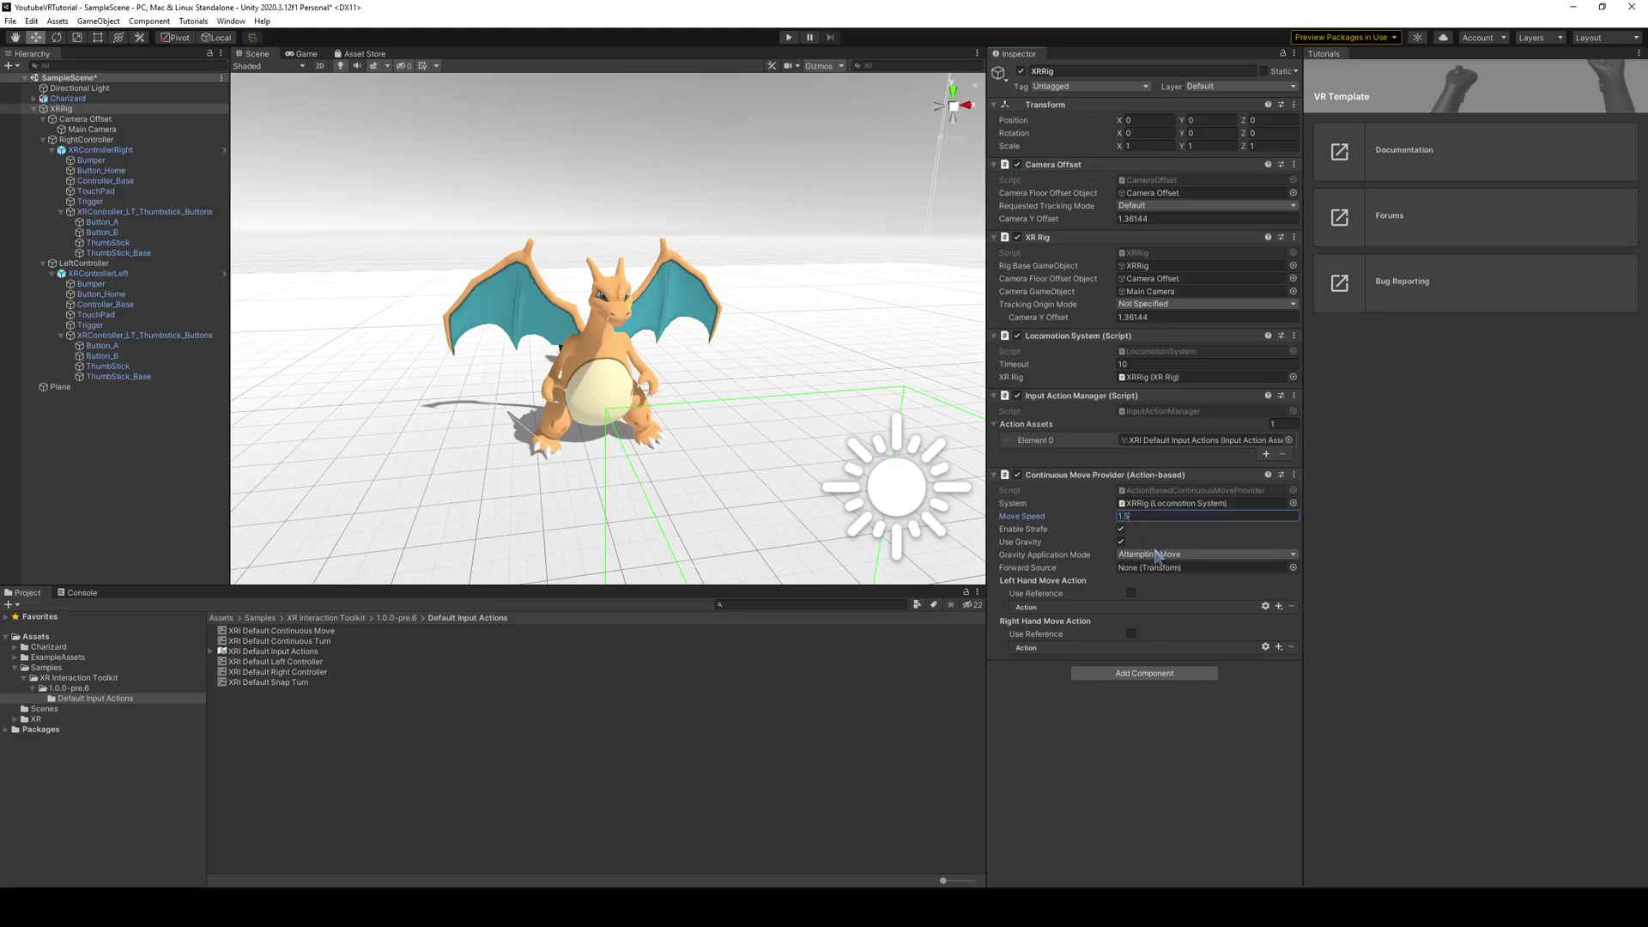
pyautogui.click(1131, 593)
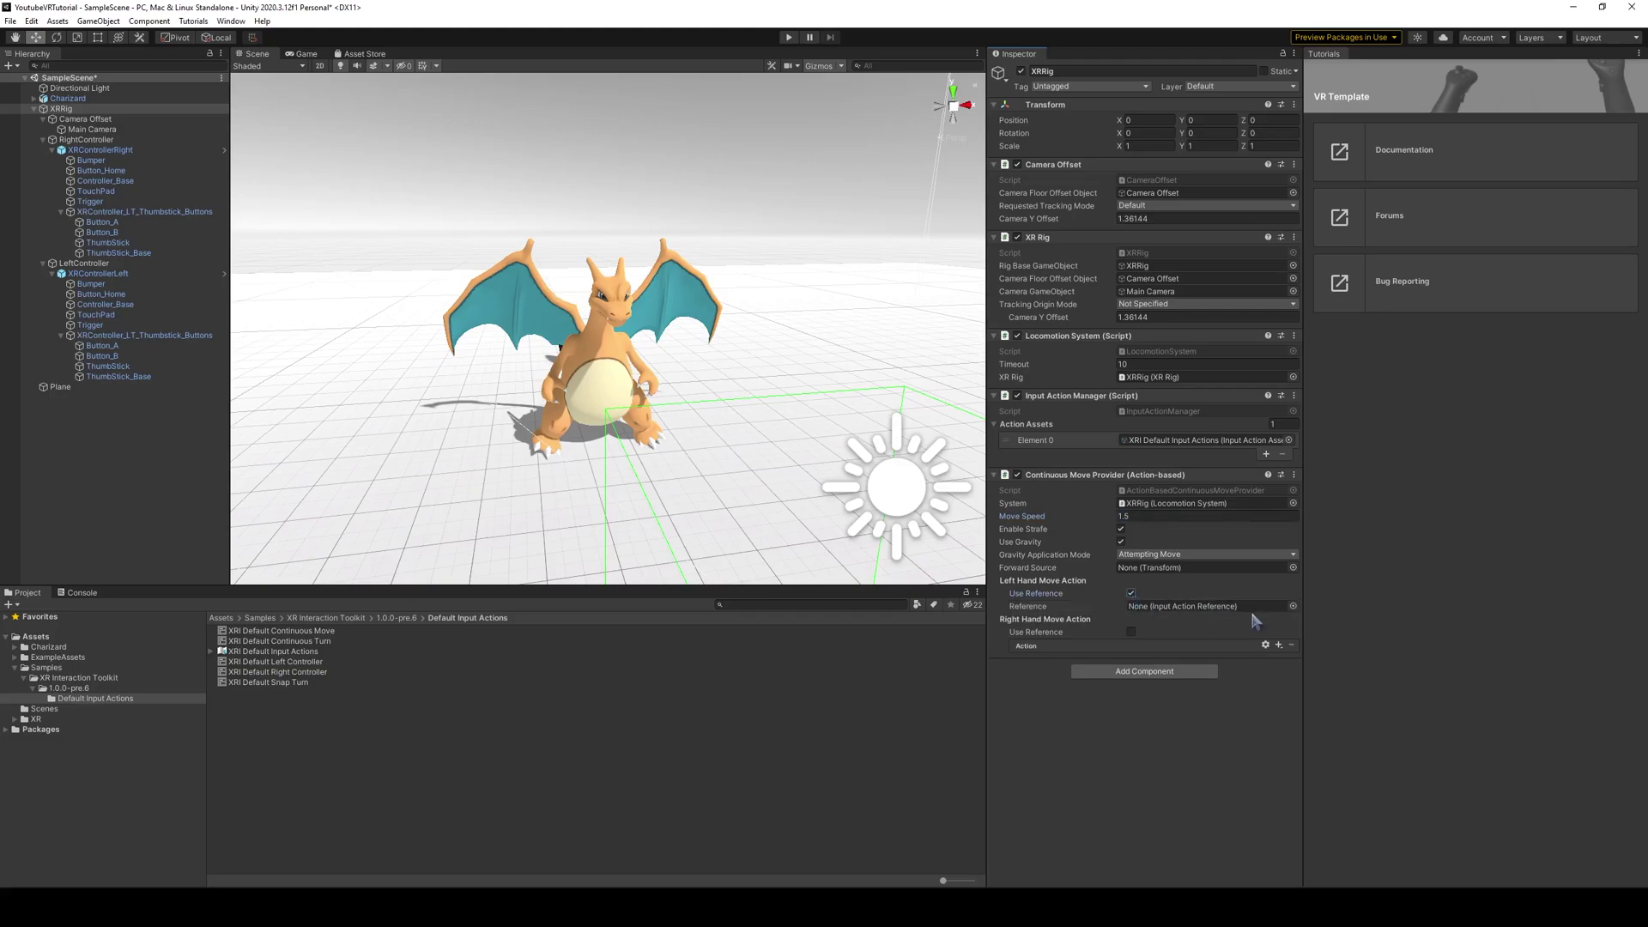
pyautogui.click(1292, 606)
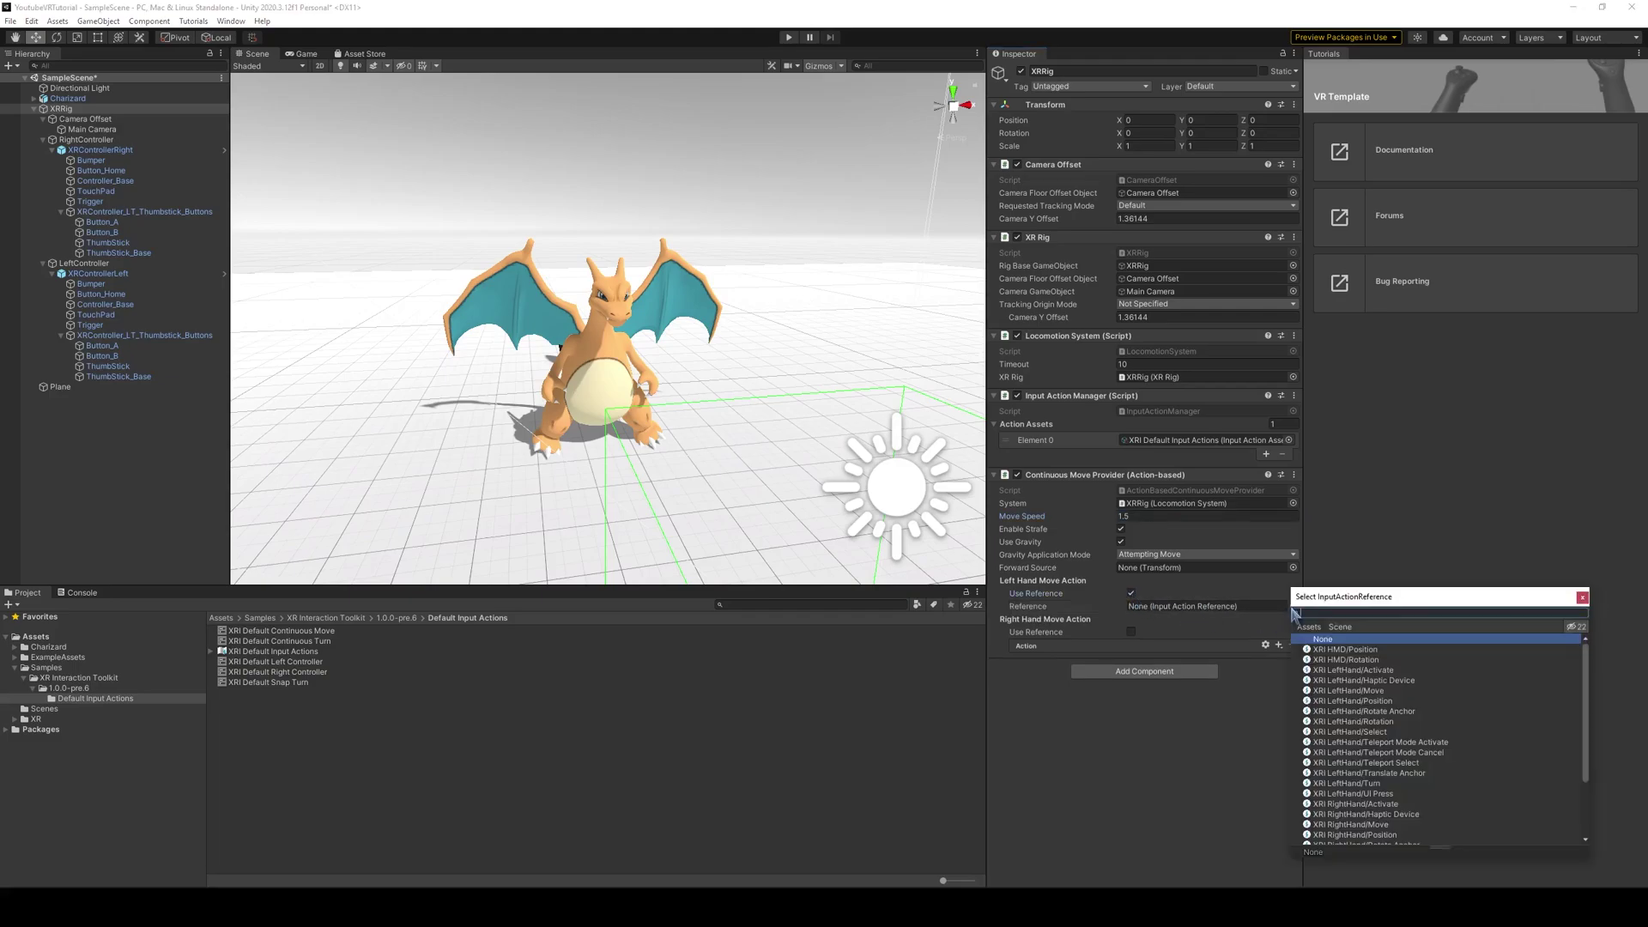
pyautogui.doubleClick(1365, 692)
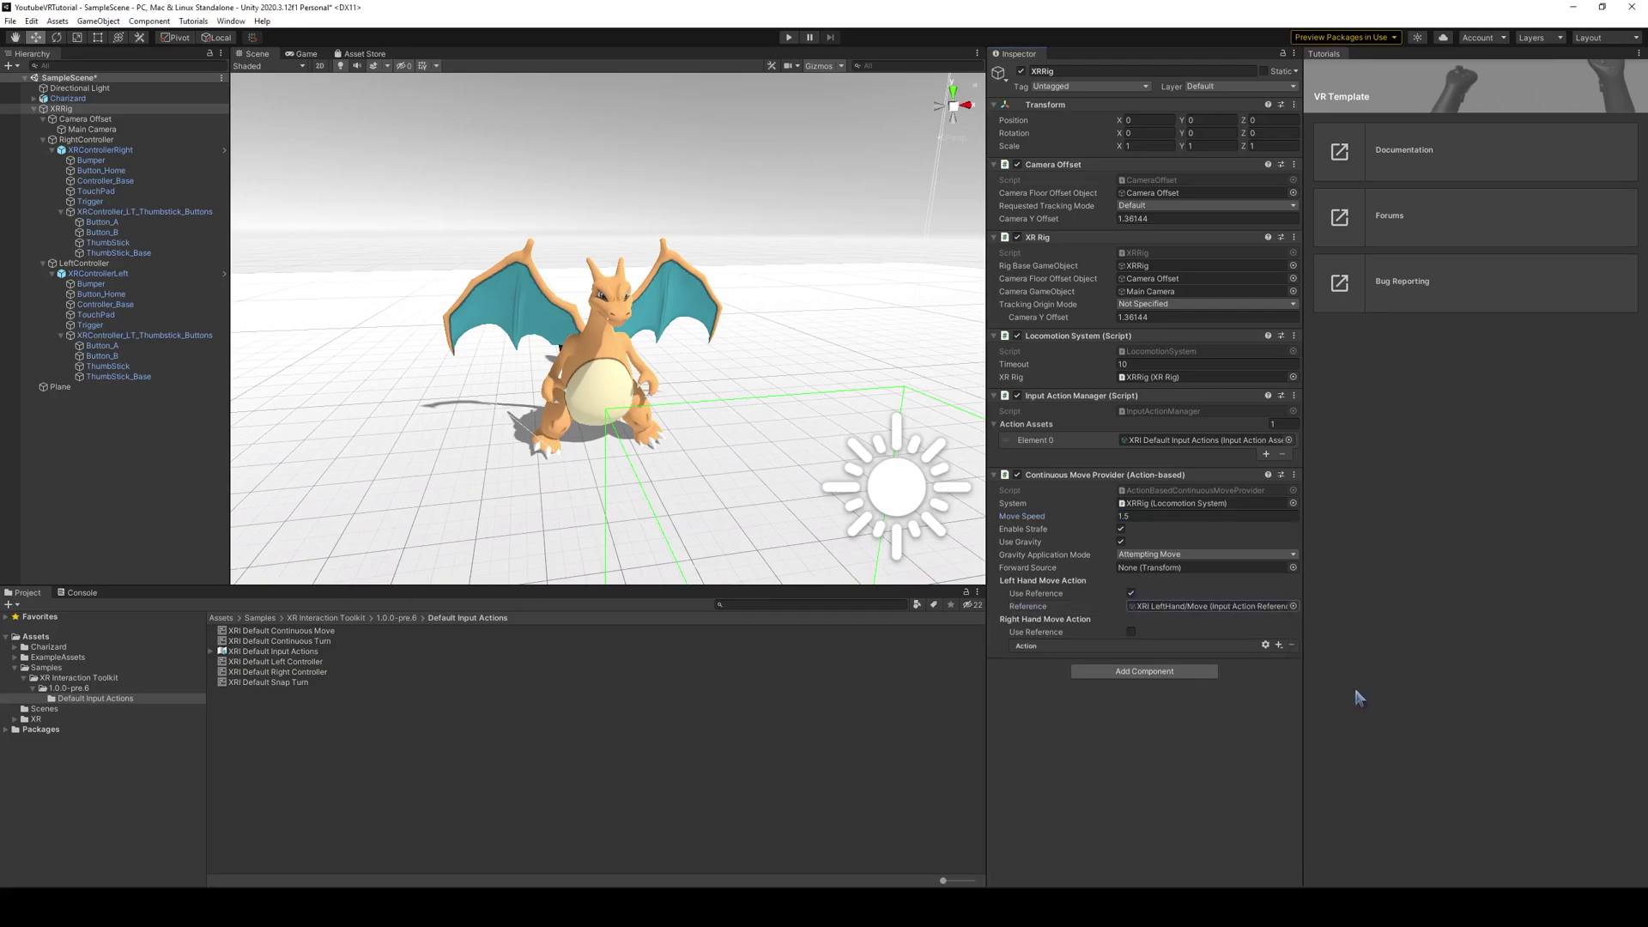
# Add an action-based Snap Turn Provider referencing XRI RightHand/Turn for right-hand turning
pyautogui.click(1177, 675)
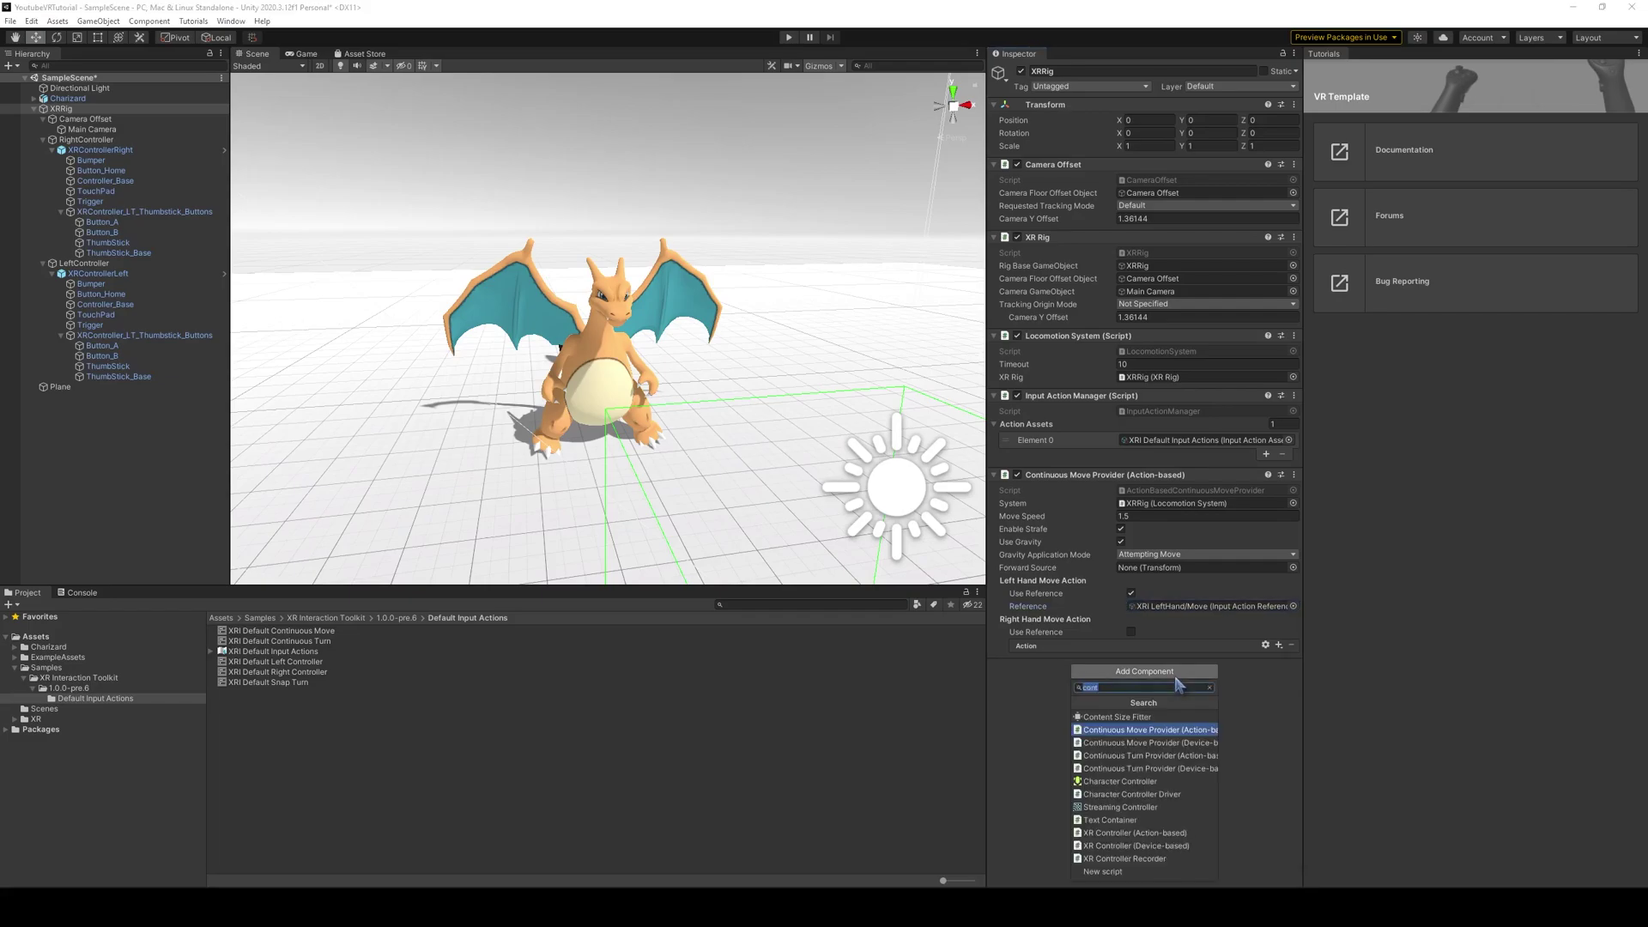
pyautogui.write('snap')
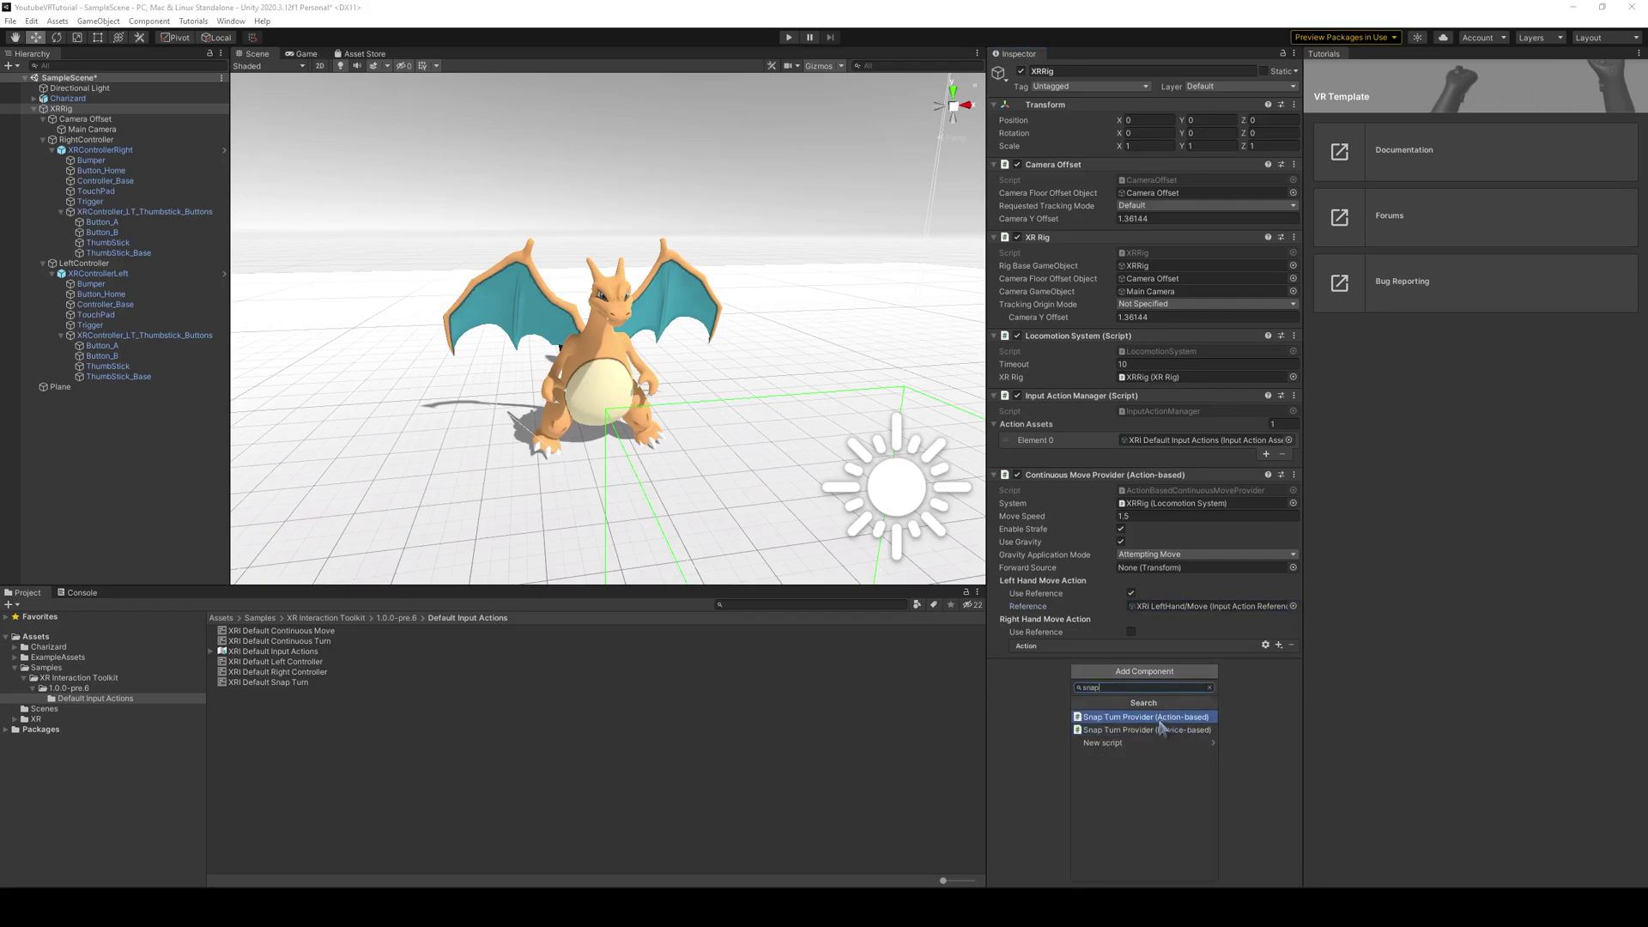
pyautogui.click(1158, 718)
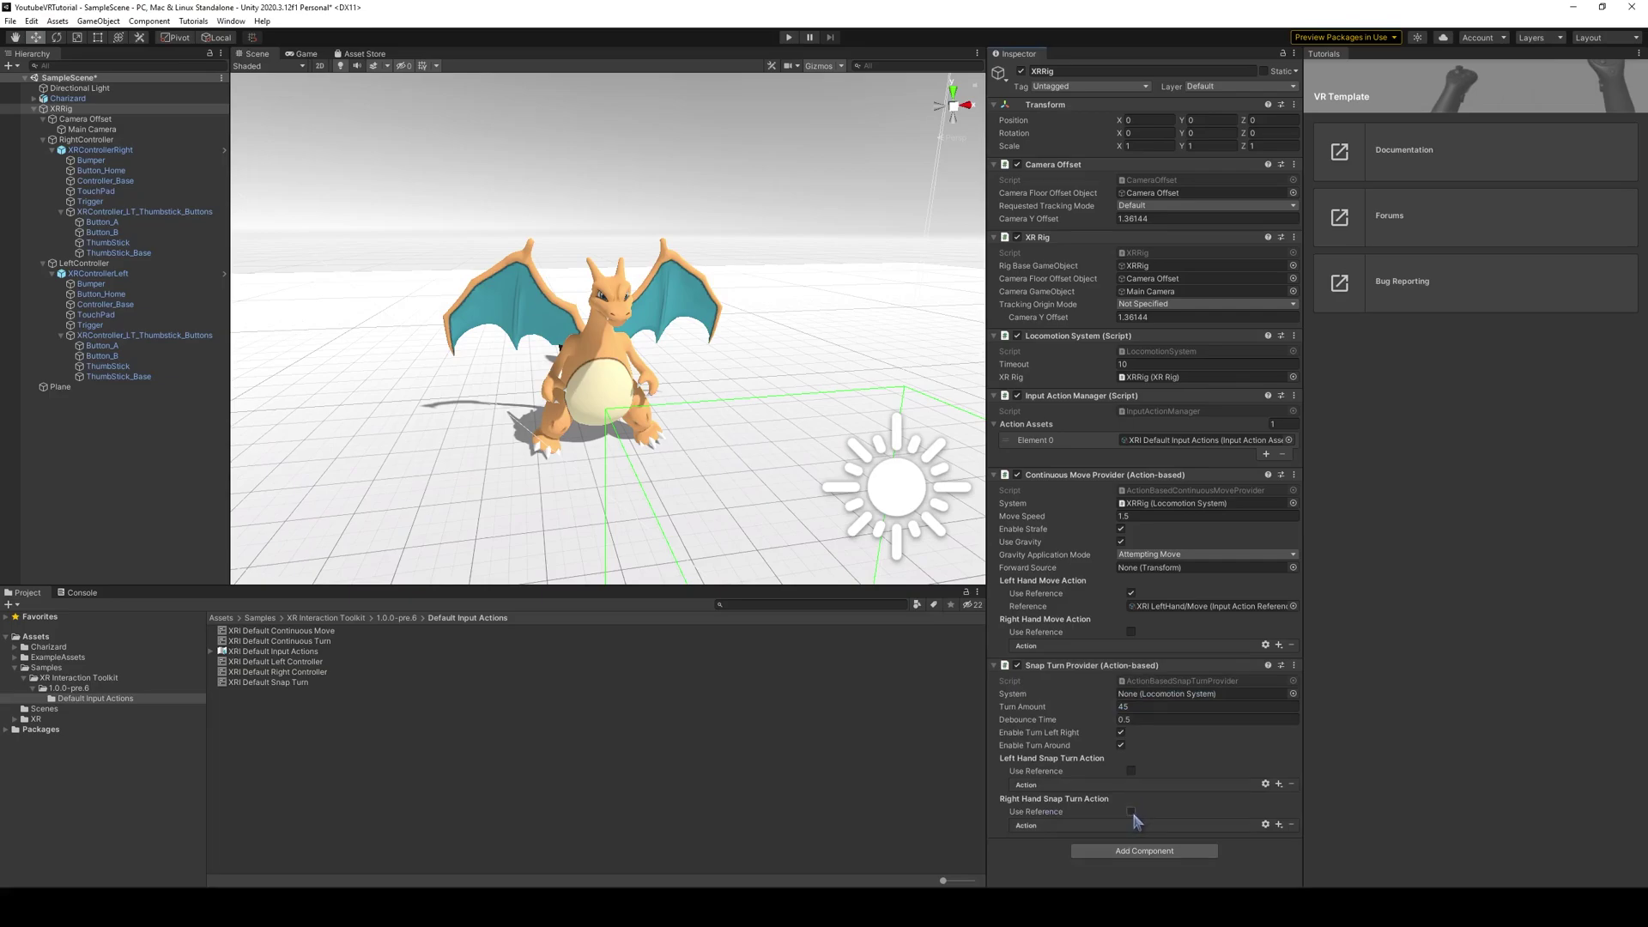
pyautogui.click(1131, 812)
pyautogui.click(1292, 825)
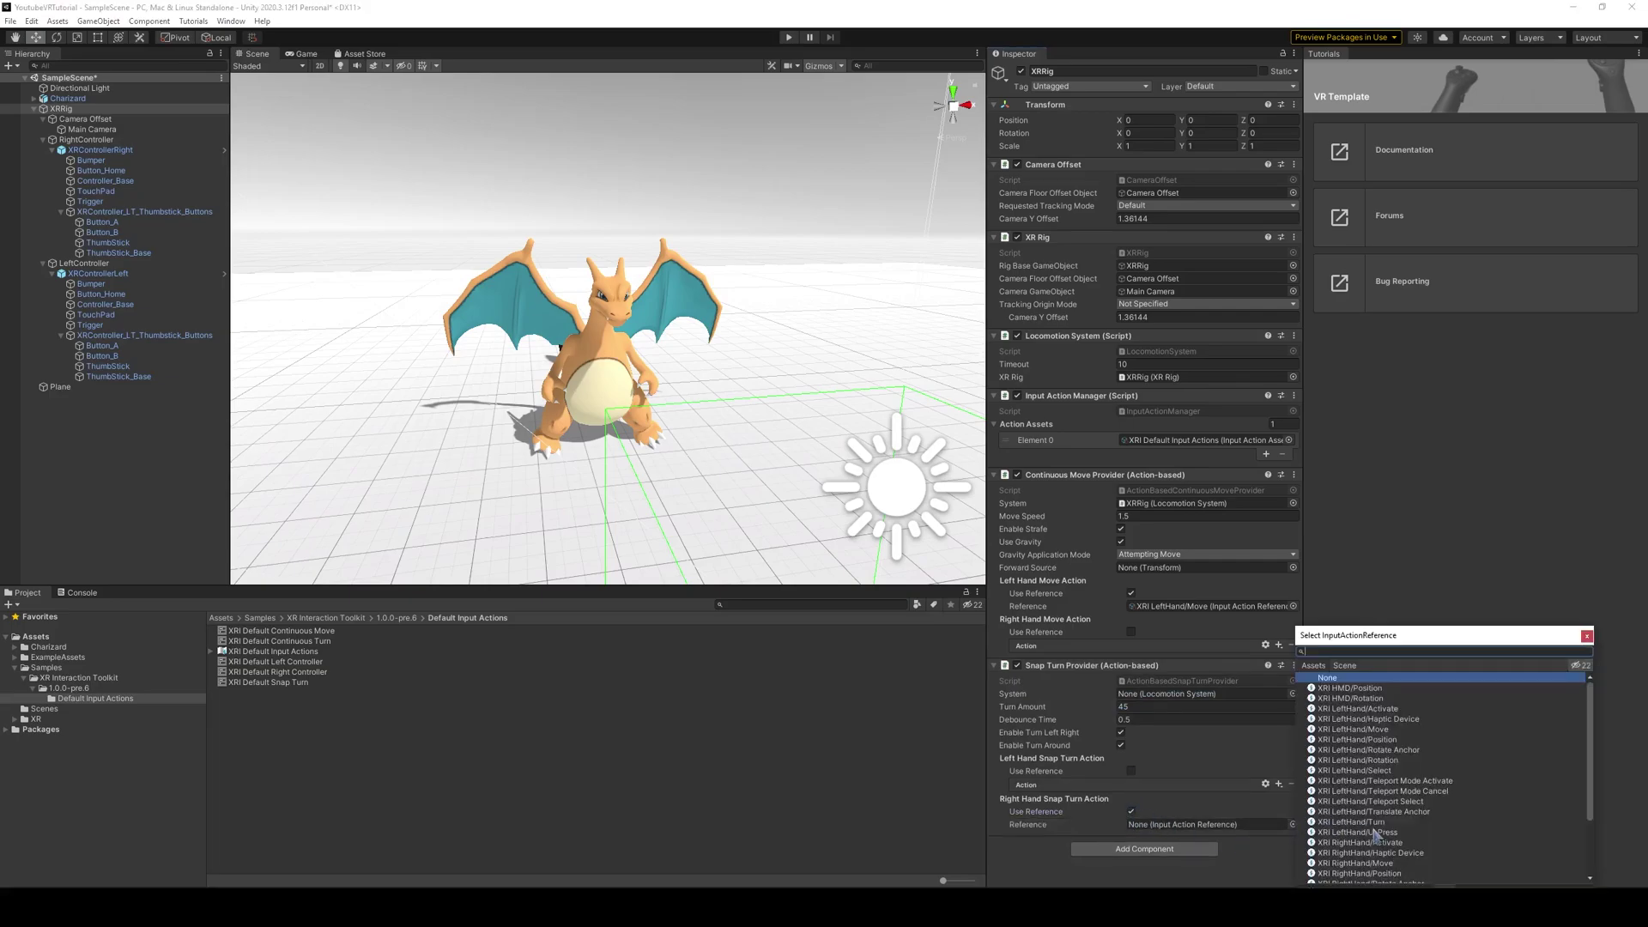
pyautogui.scroll(-3, 1376, 840)
pyautogui.scroll(-2, 1377, 877)
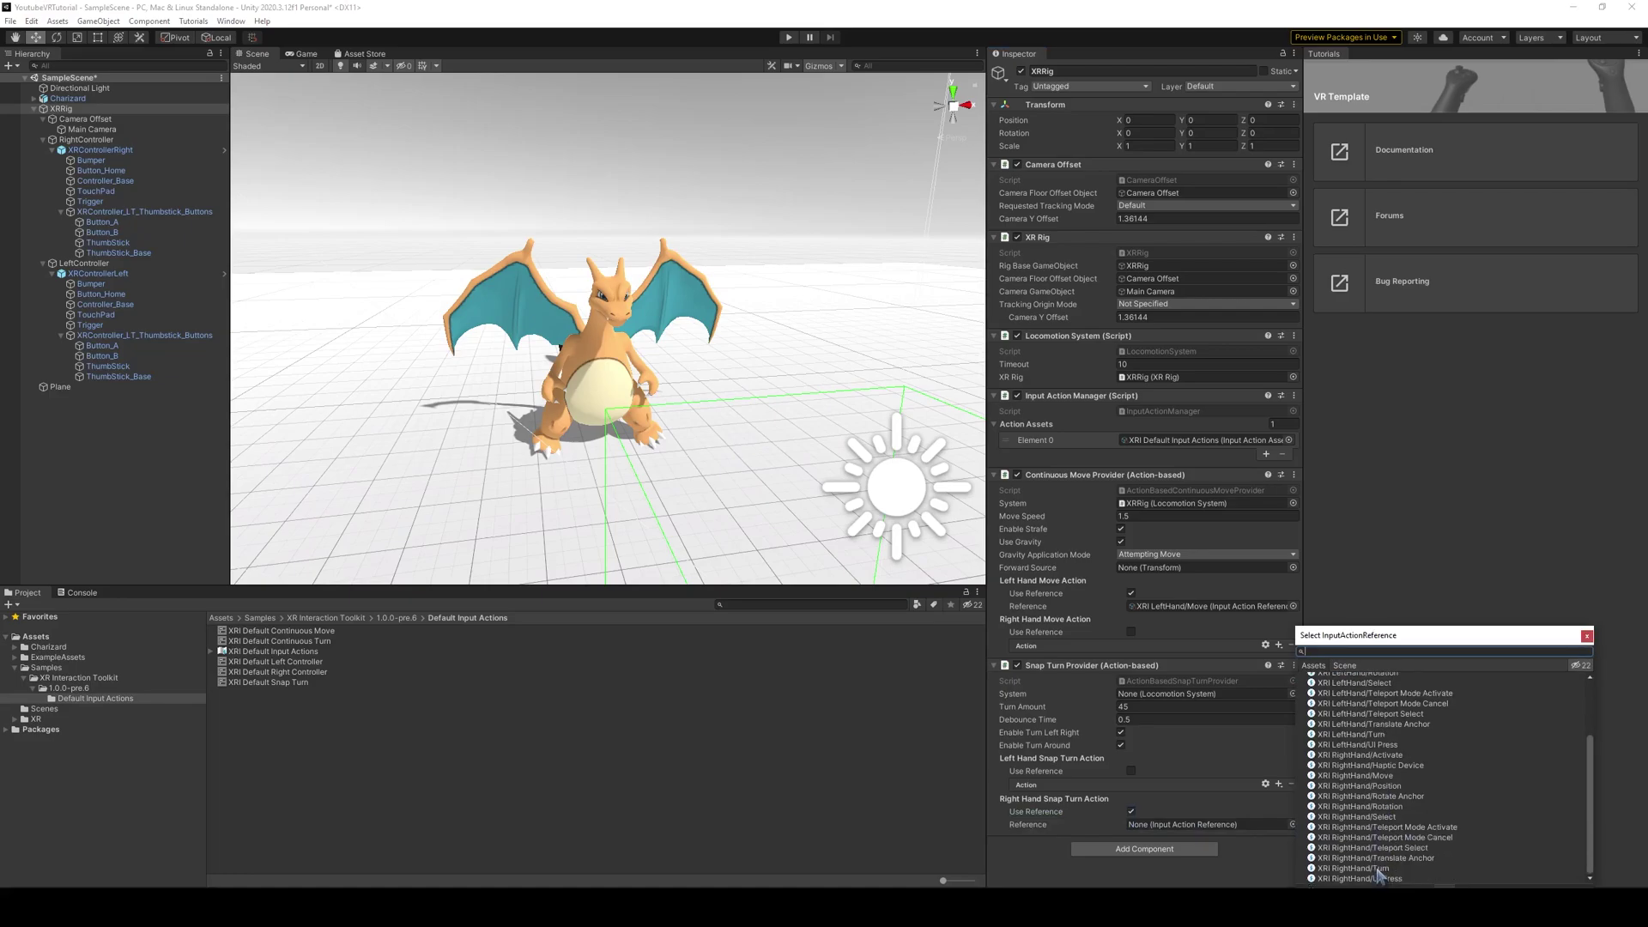
pyautogui.doubleClick(1377, 870)
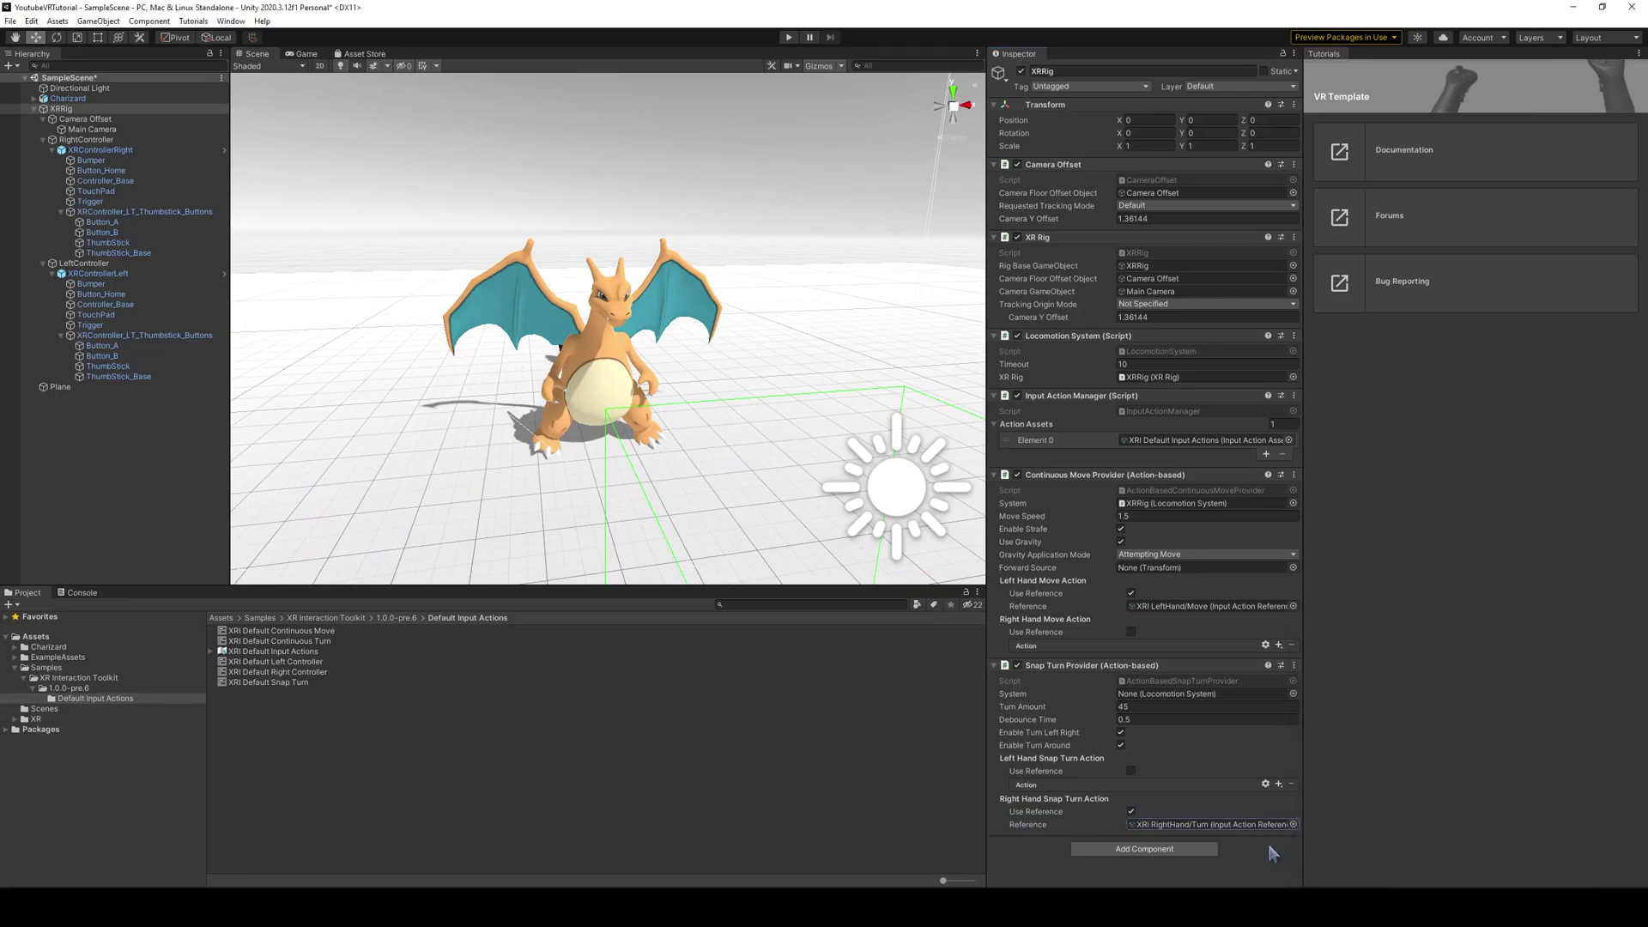
# Set the Main Camera's near clipping plane to 0.01
pyautogui.click(92, 129)
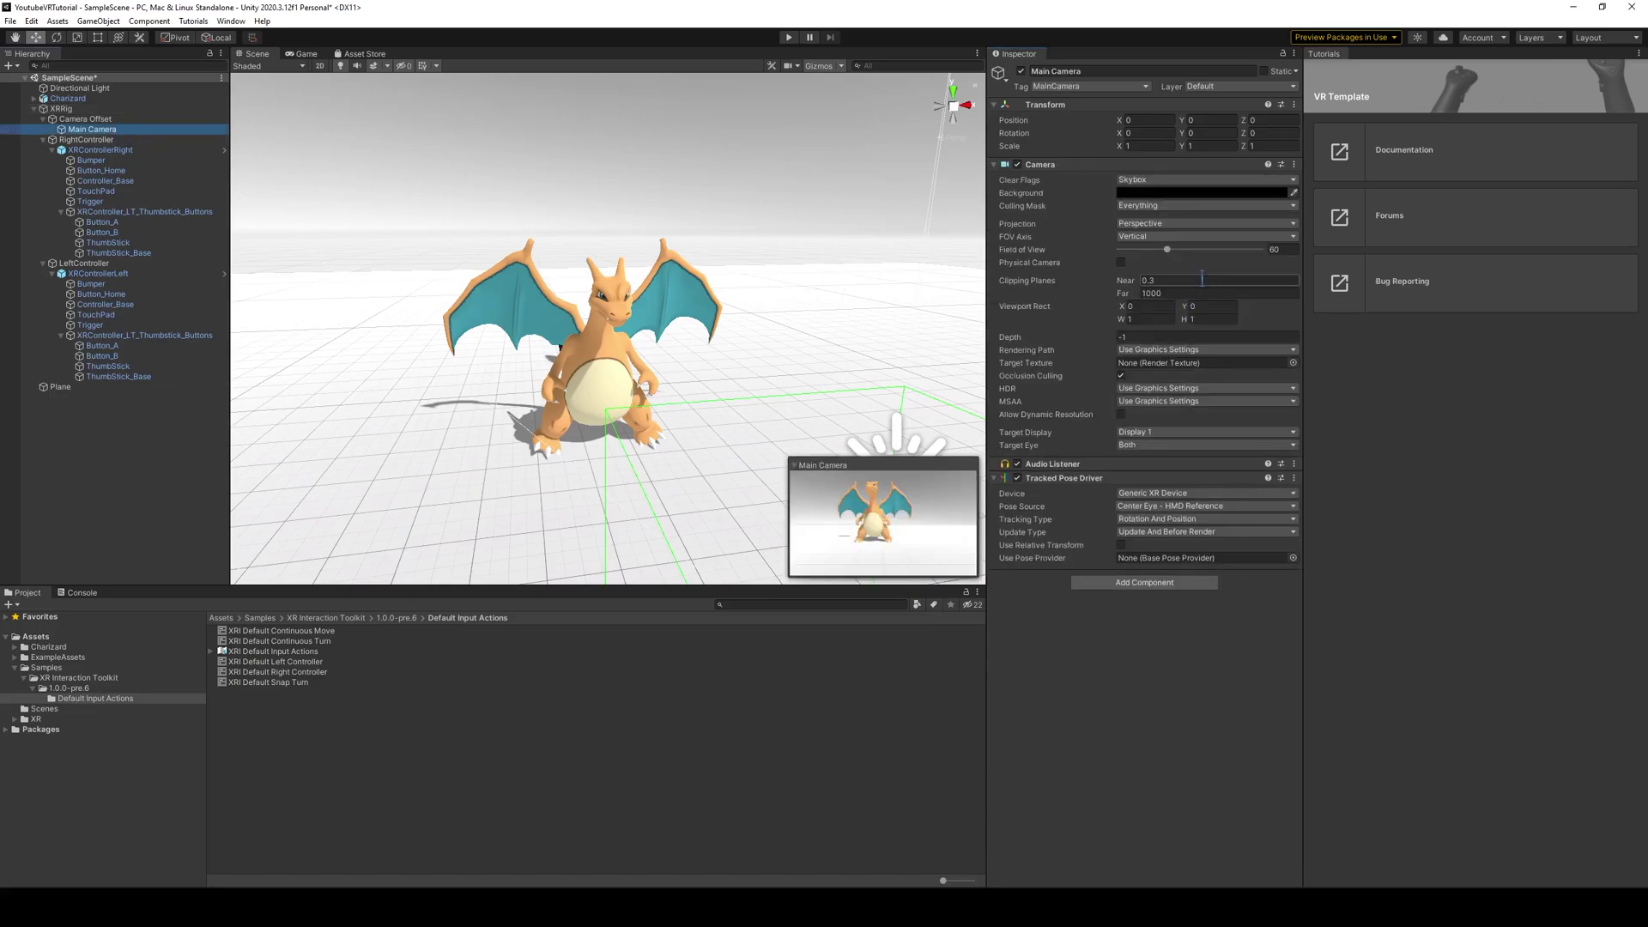
pyautogui.click(1203, 280)
pyautogui.click(1178, 659)
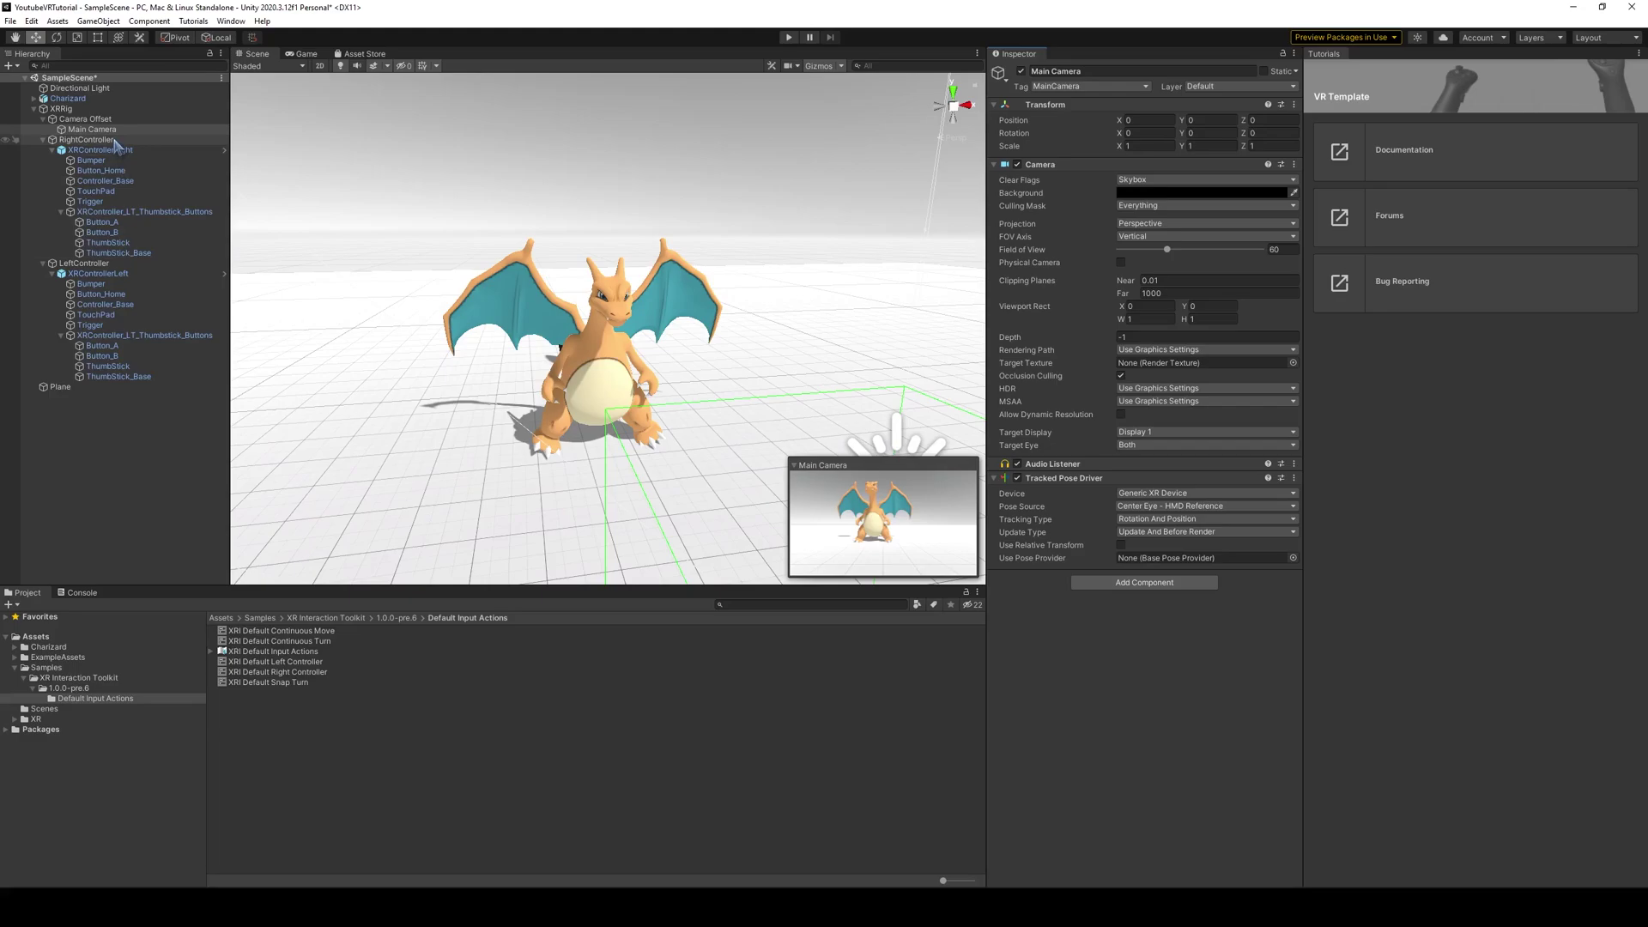
# Add an XR Controller (Action-based) to both RightController and LeftController, then check LeftController's setup
pyautogui.click(86, 140)
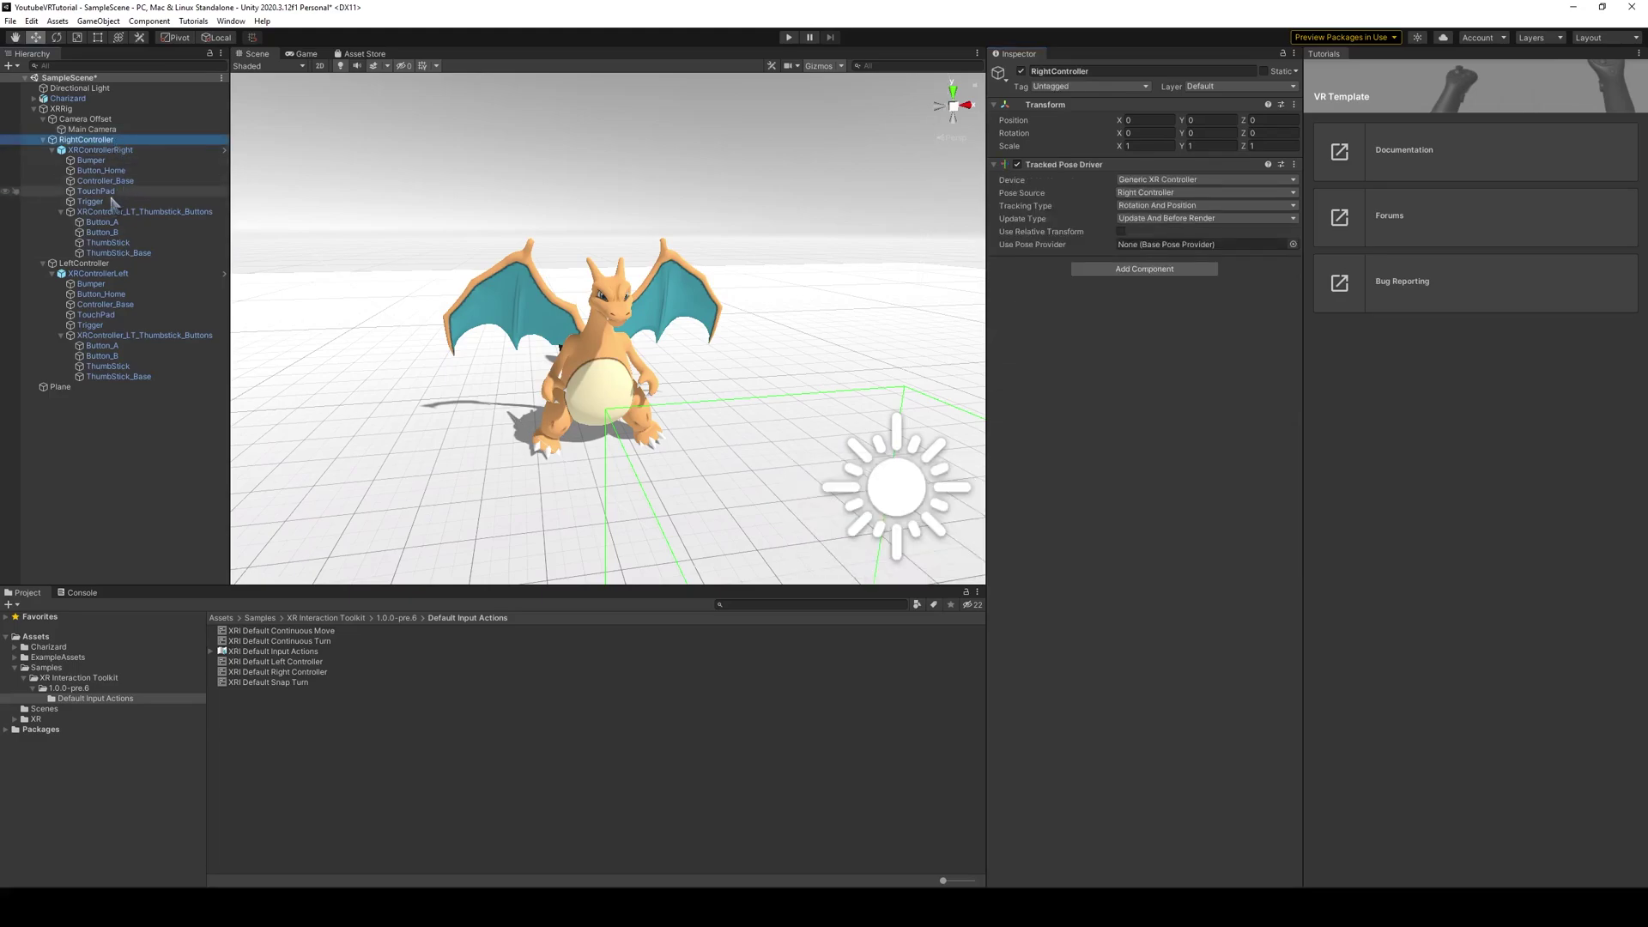
pyautogui.keyDown('ctrl'); pyautogui.click(94, 262); pyautogui.keyUp('ctrl')
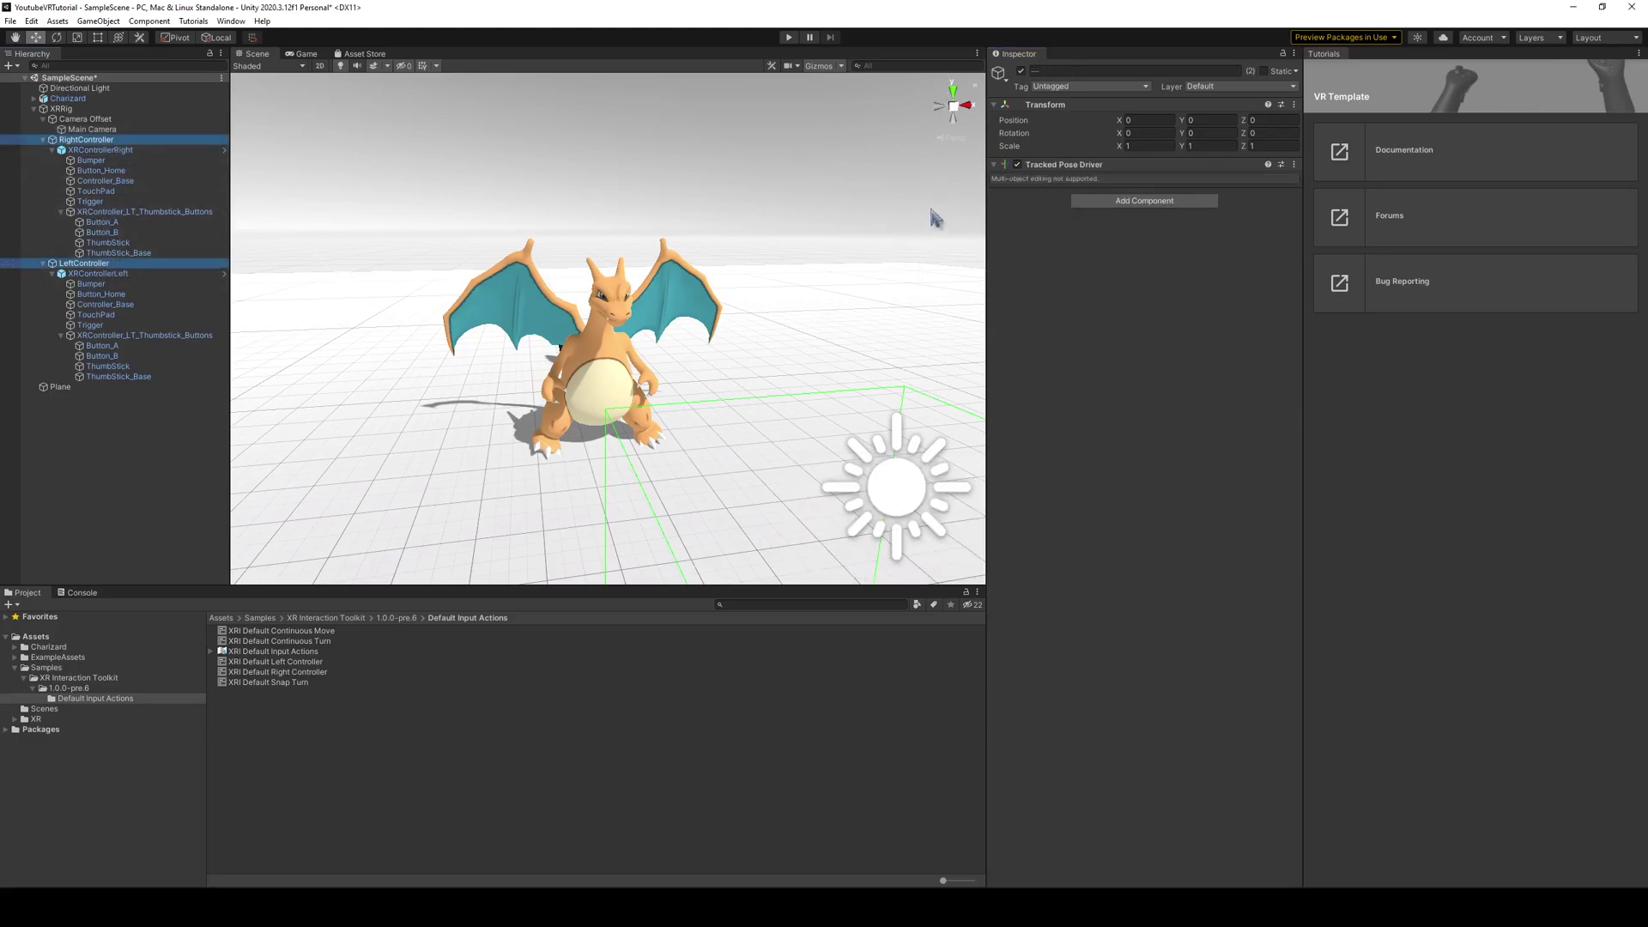
pyautogui.click(1105, 200)
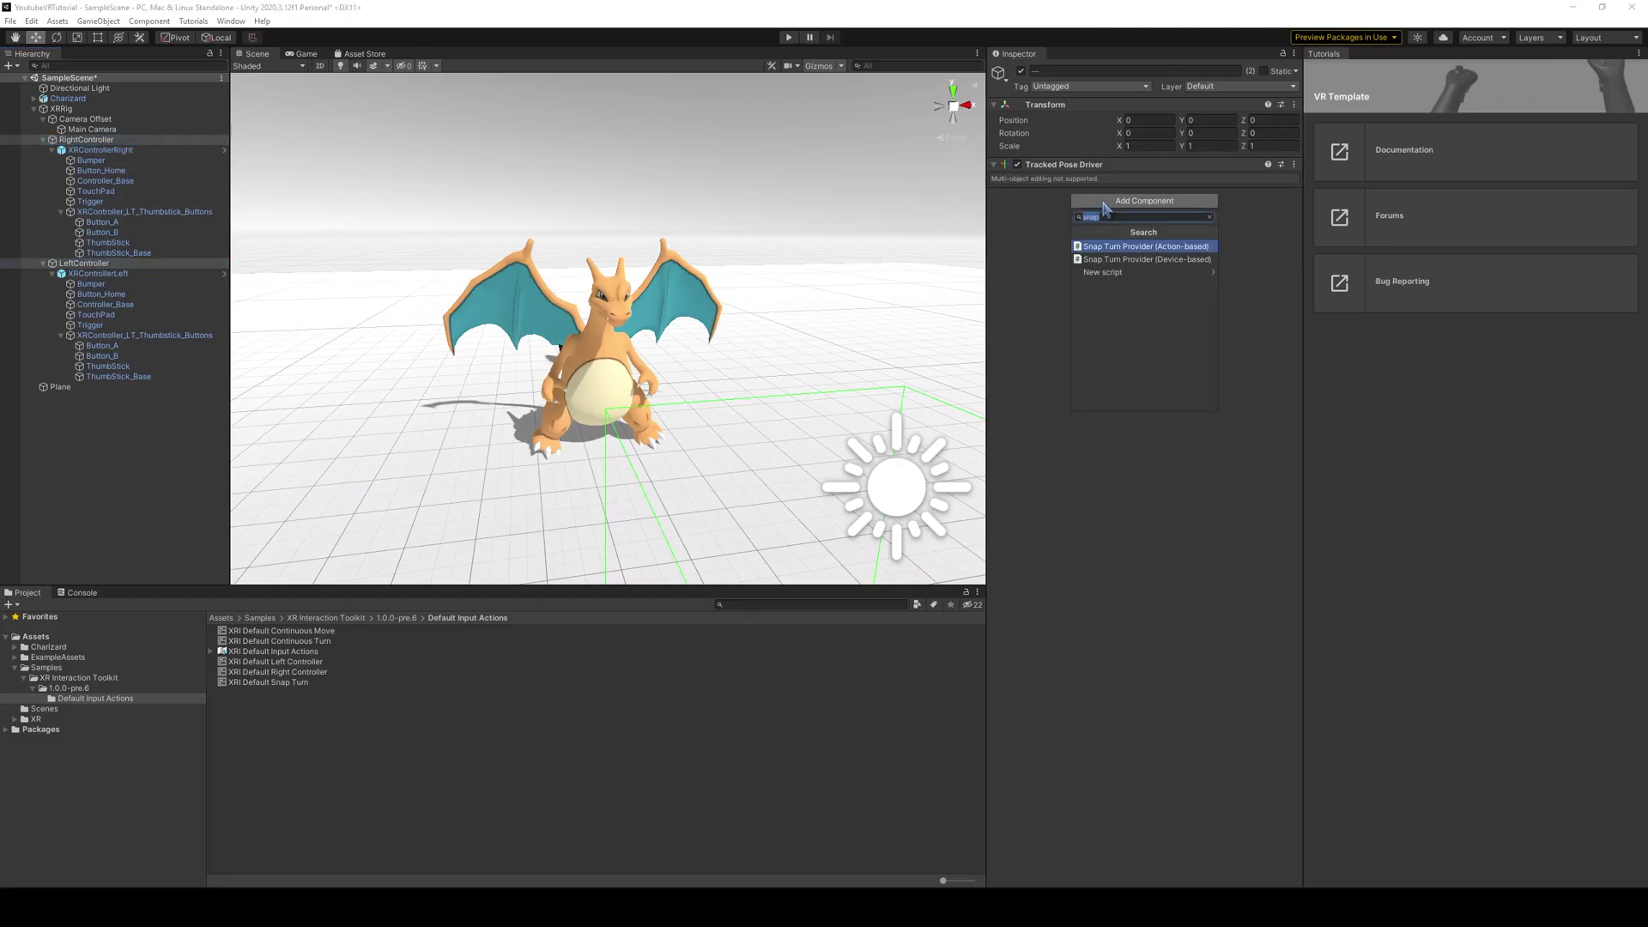
pyautogui.write('xr')
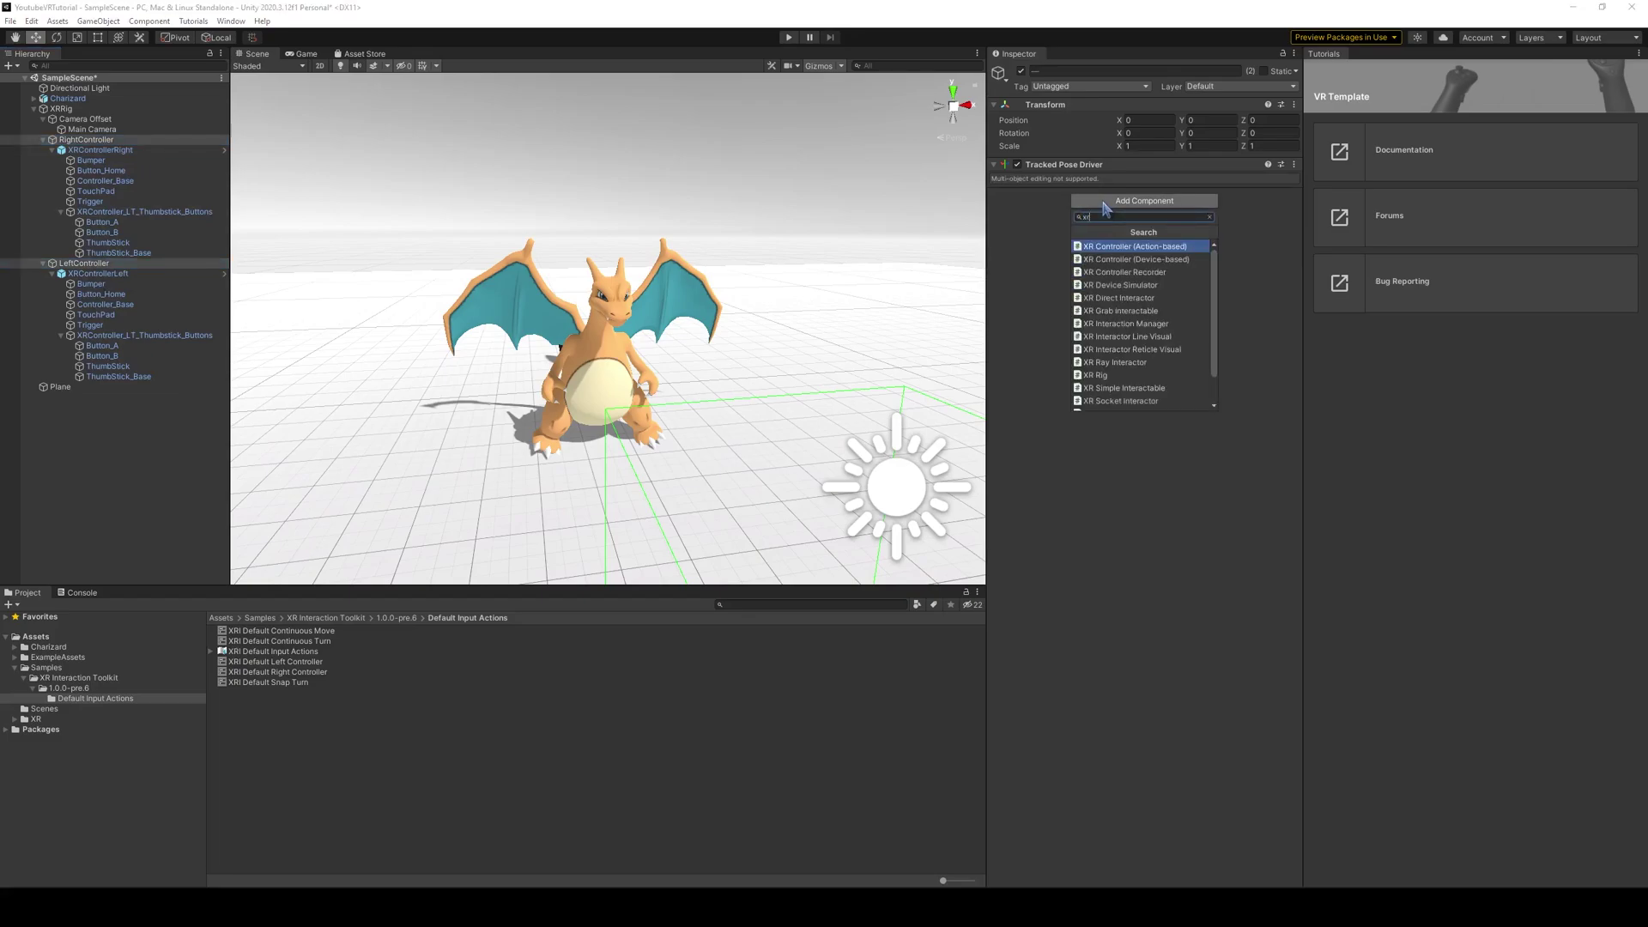
pyautogui.click(1144, 247)
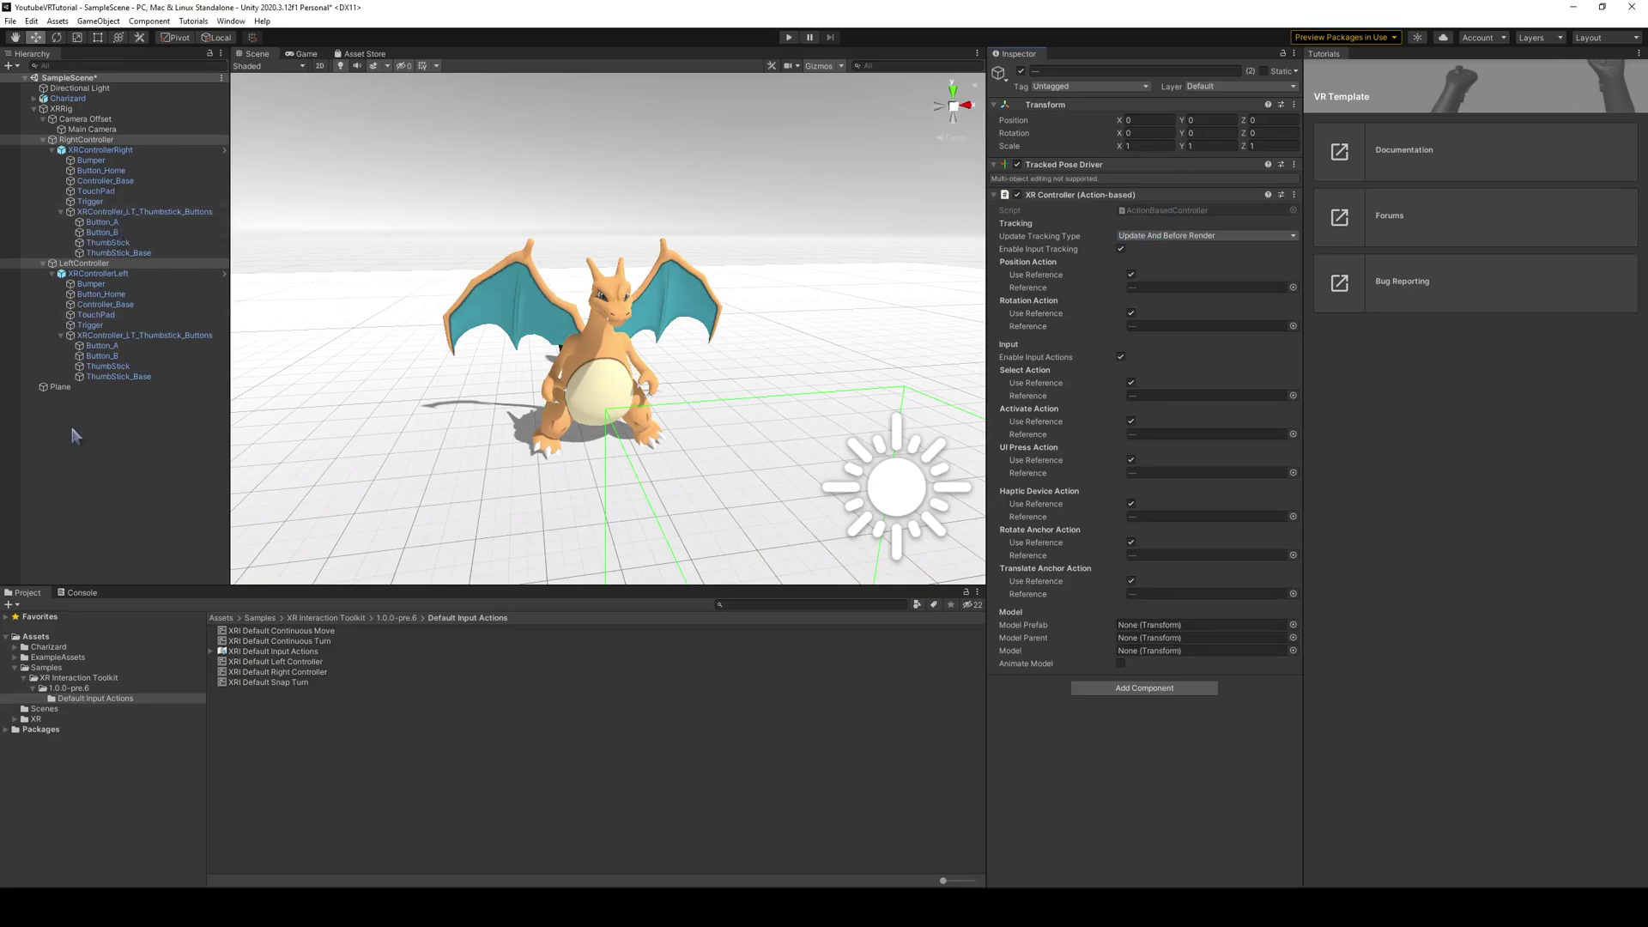
pyautogui.click(83, 462)
pyautogui.click(86, 264)
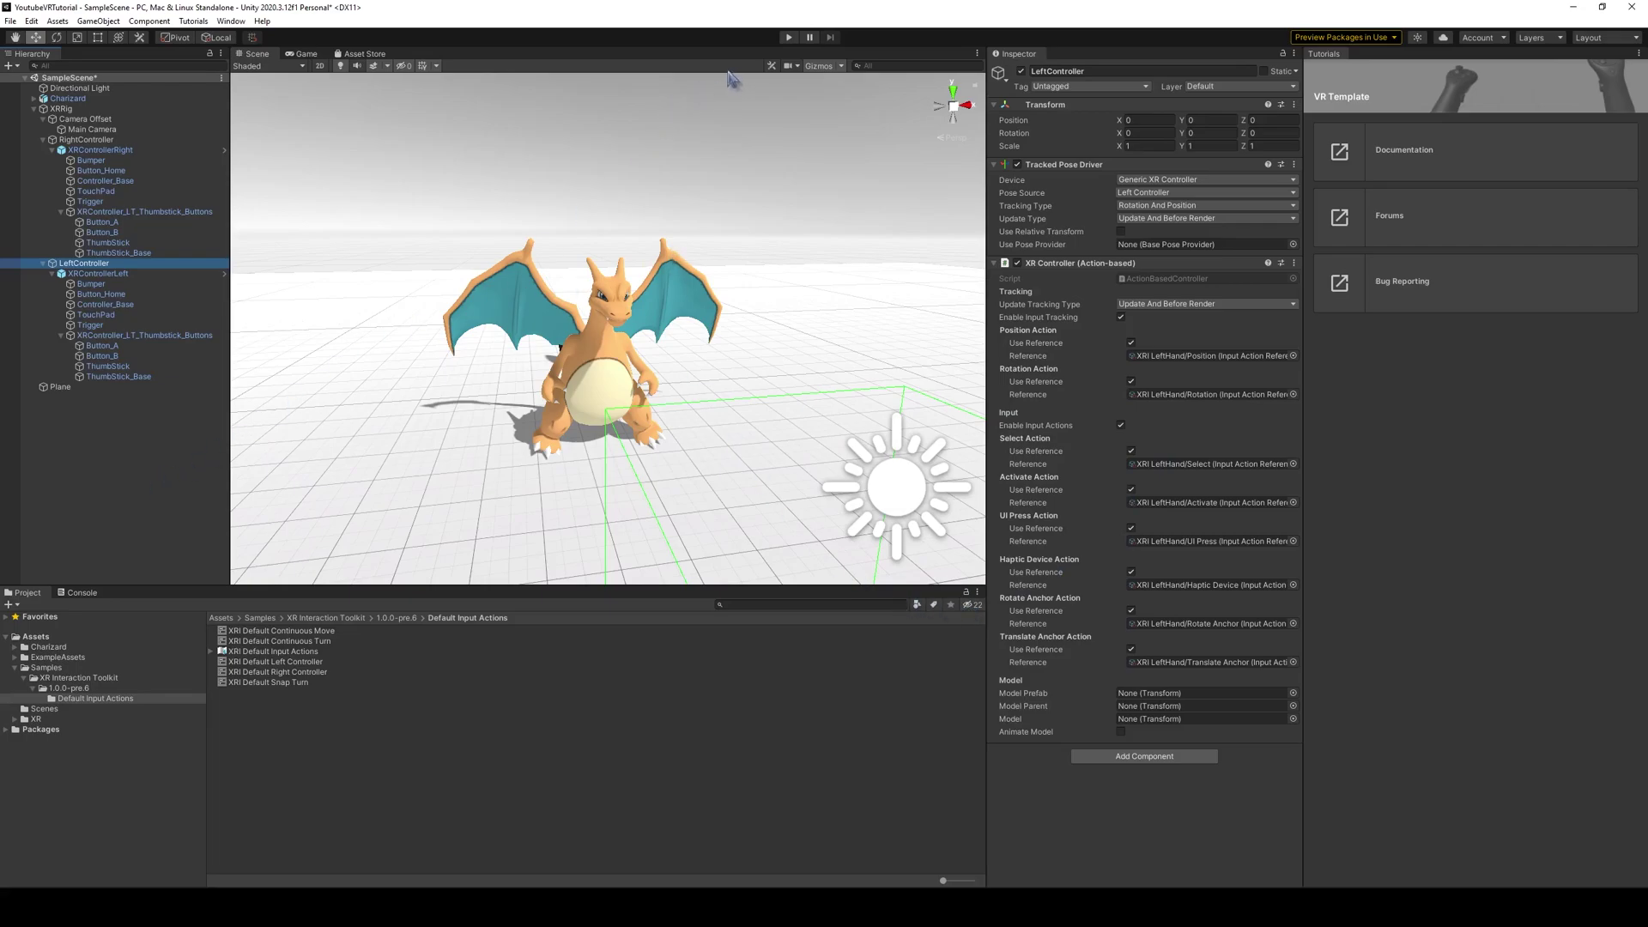
# Save the scene and enter play mode to view Charizard in the VR headset
pyautogui.click(764, 82)
pyautogui.hotkey('ctrl', 's')
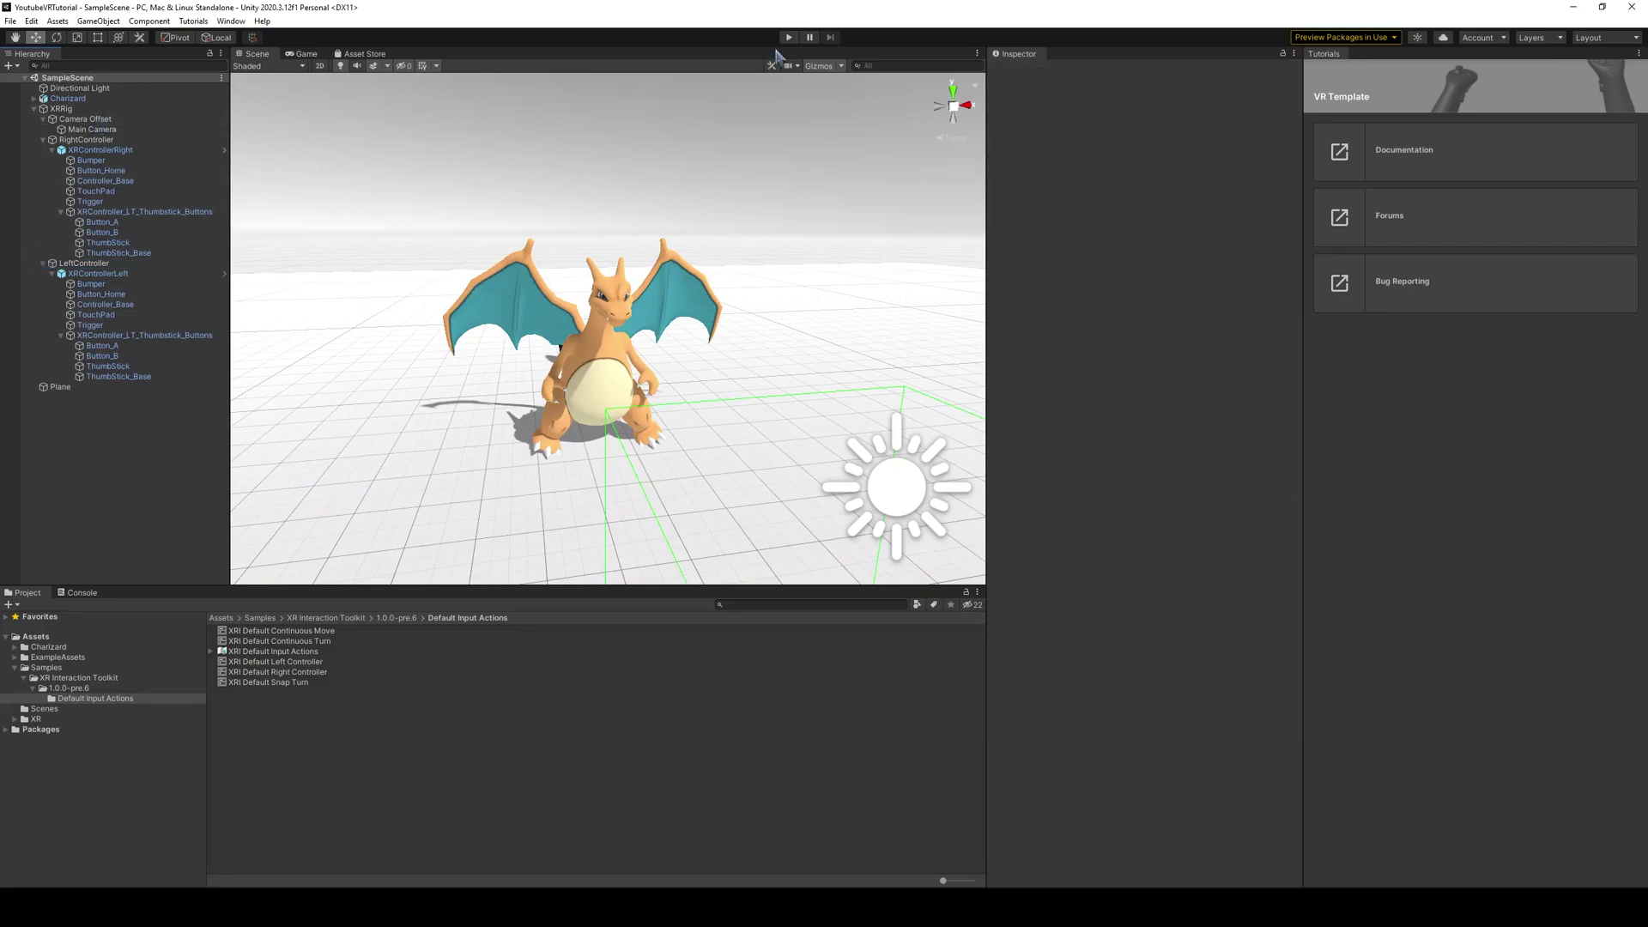
pyautogui.click(788, 38)
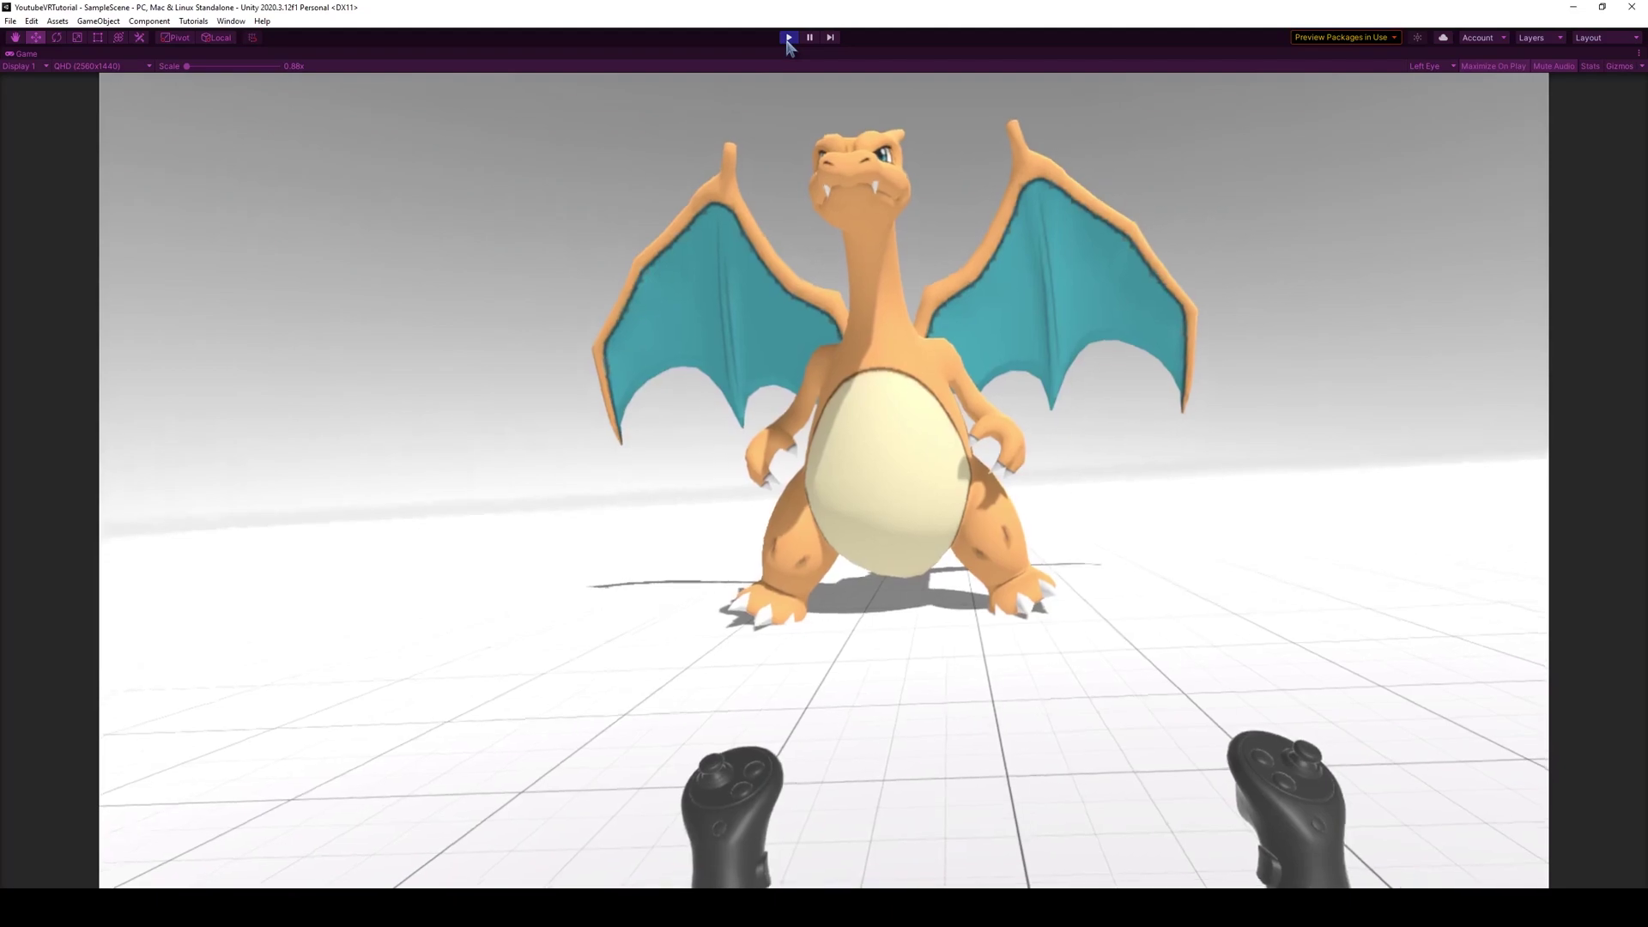